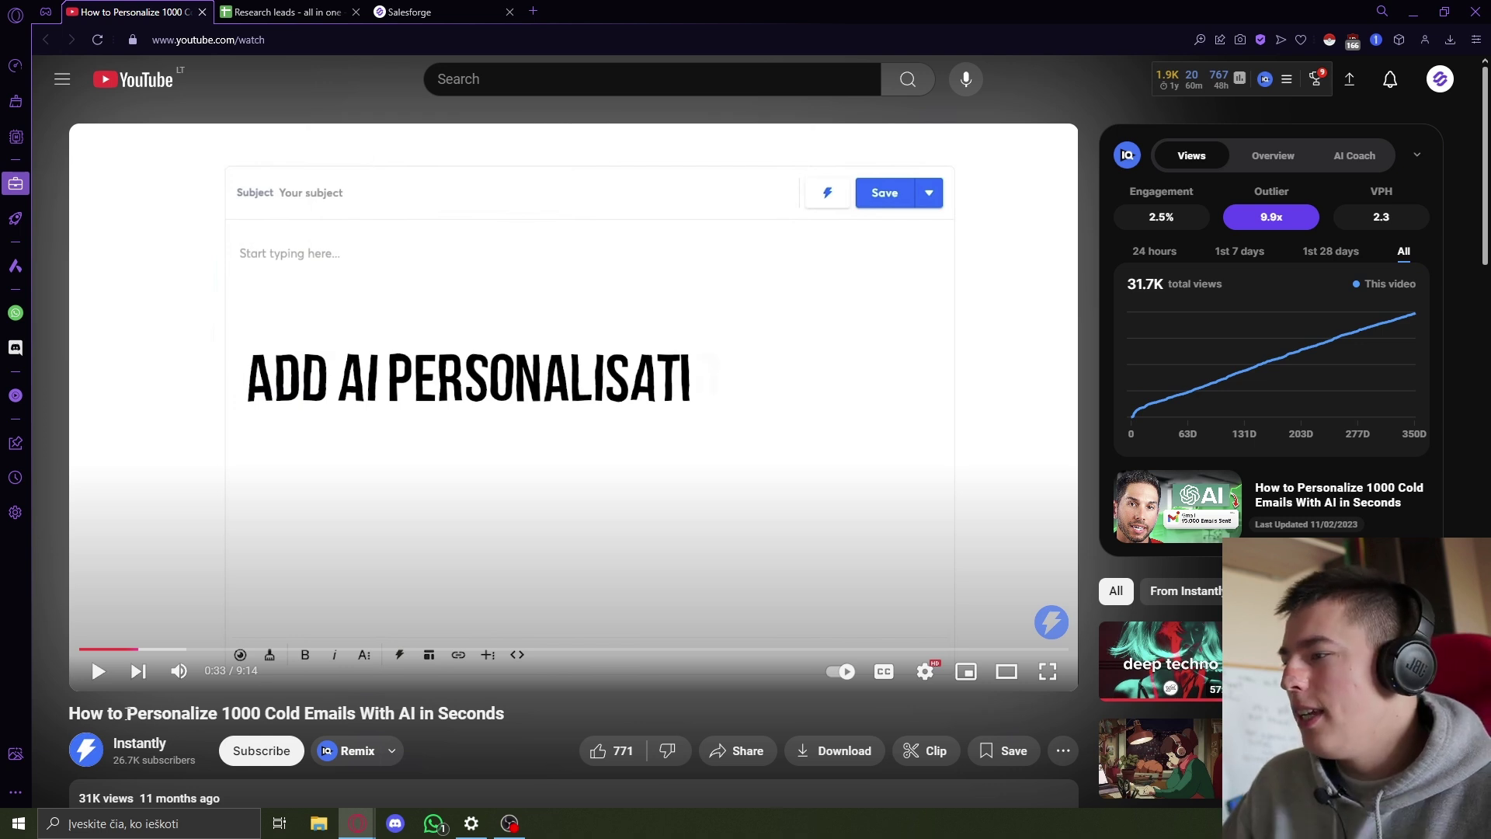
Pause the tutorial at 1:18 on the lead import column-mapping screen, where Title is set to Do not import
click(330, 716)
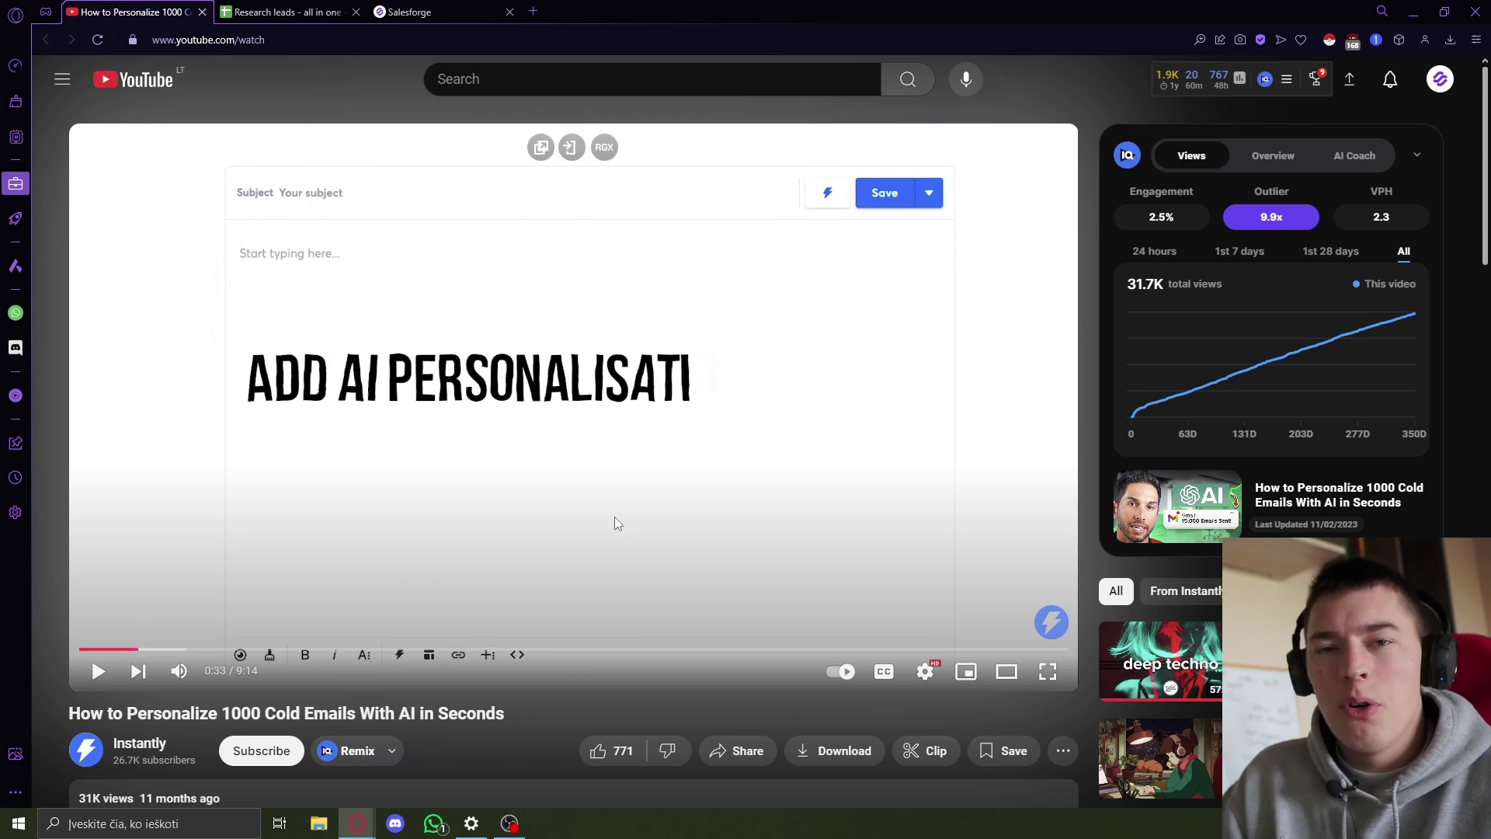
click(390, 552)
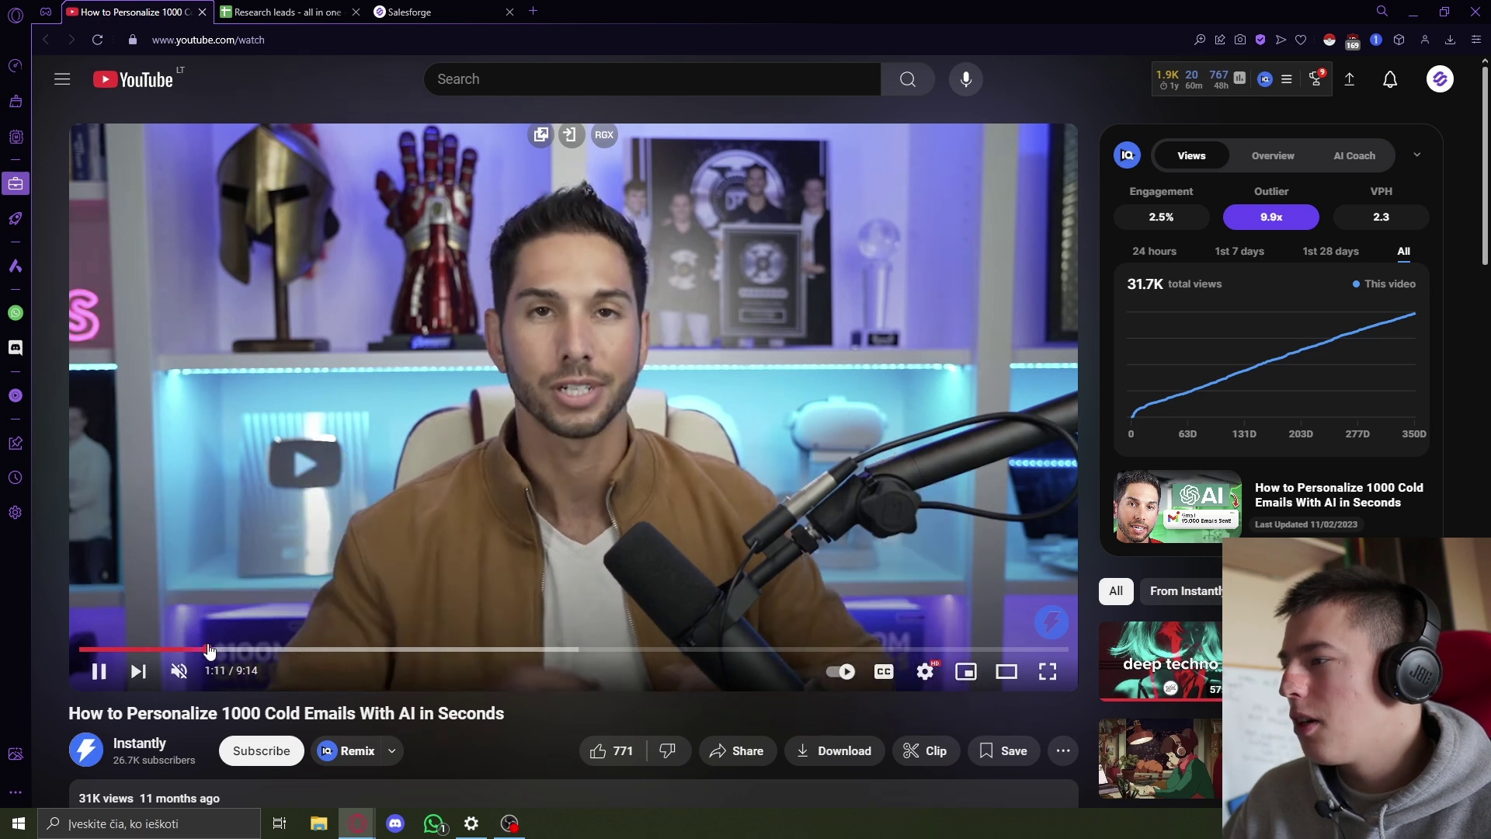
click(209, 649)
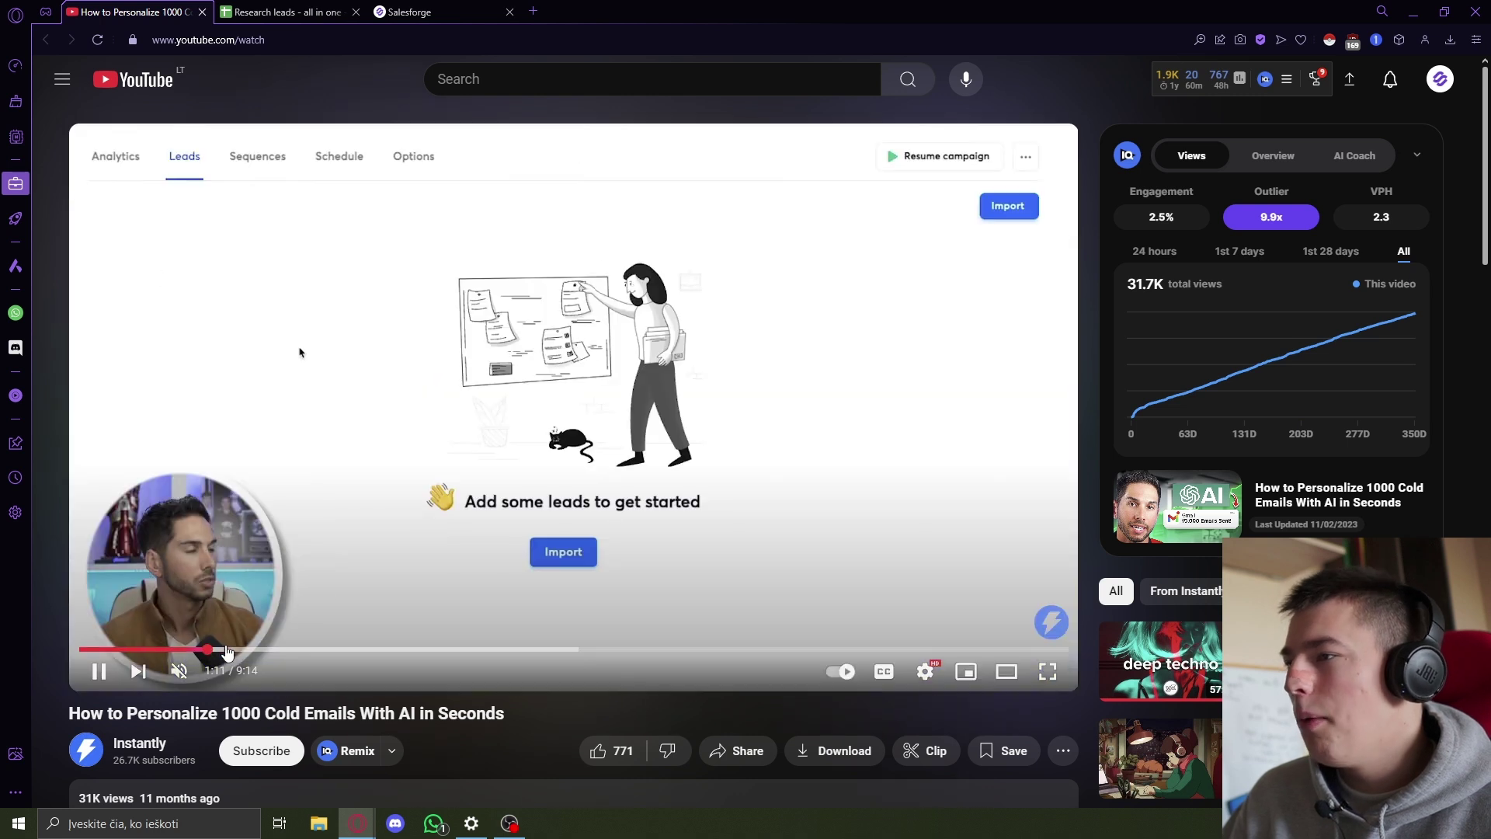
click(225, 649)
click(239, 629)
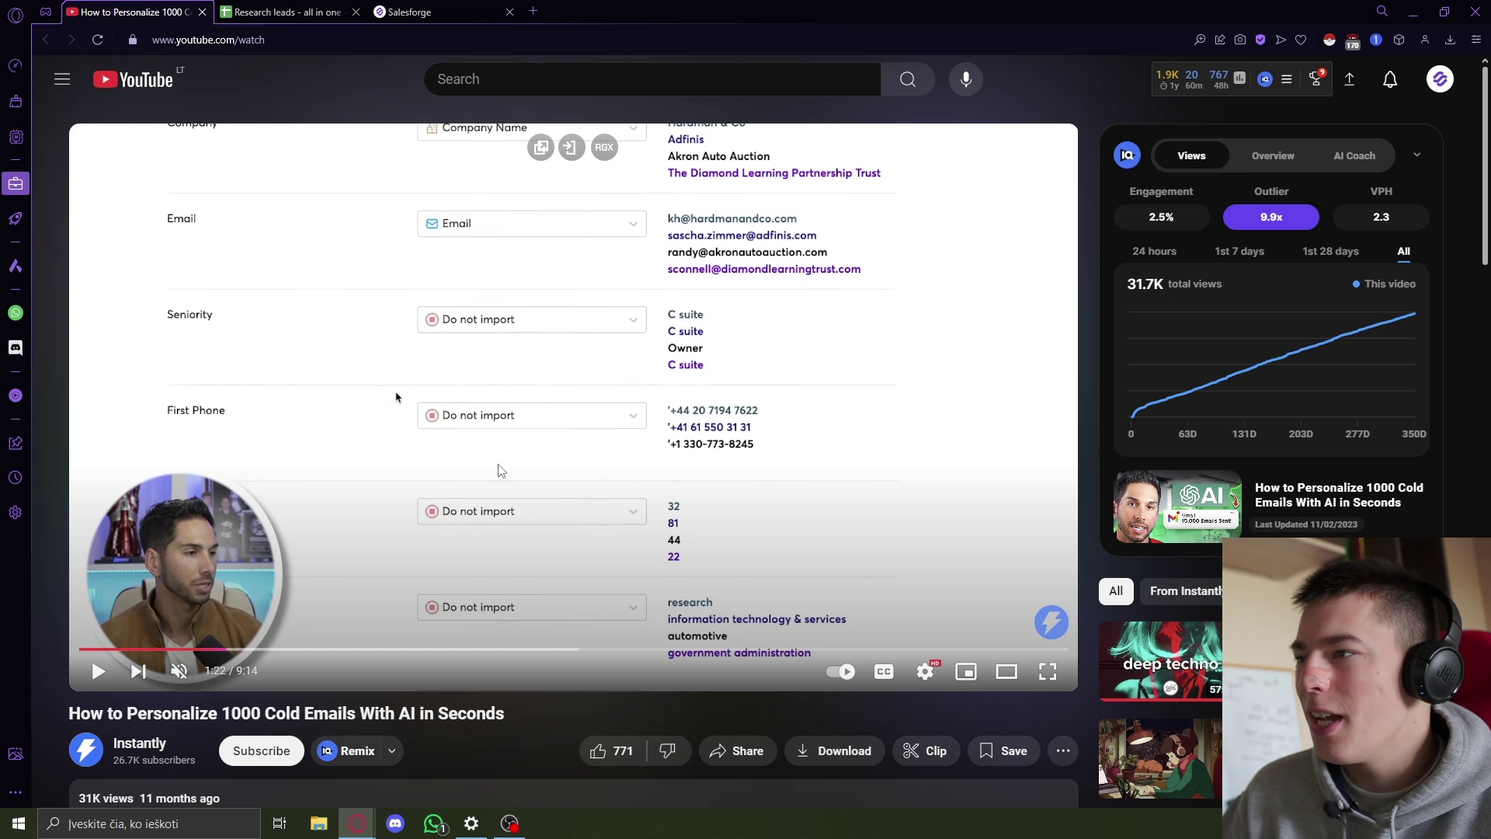
key(Left)
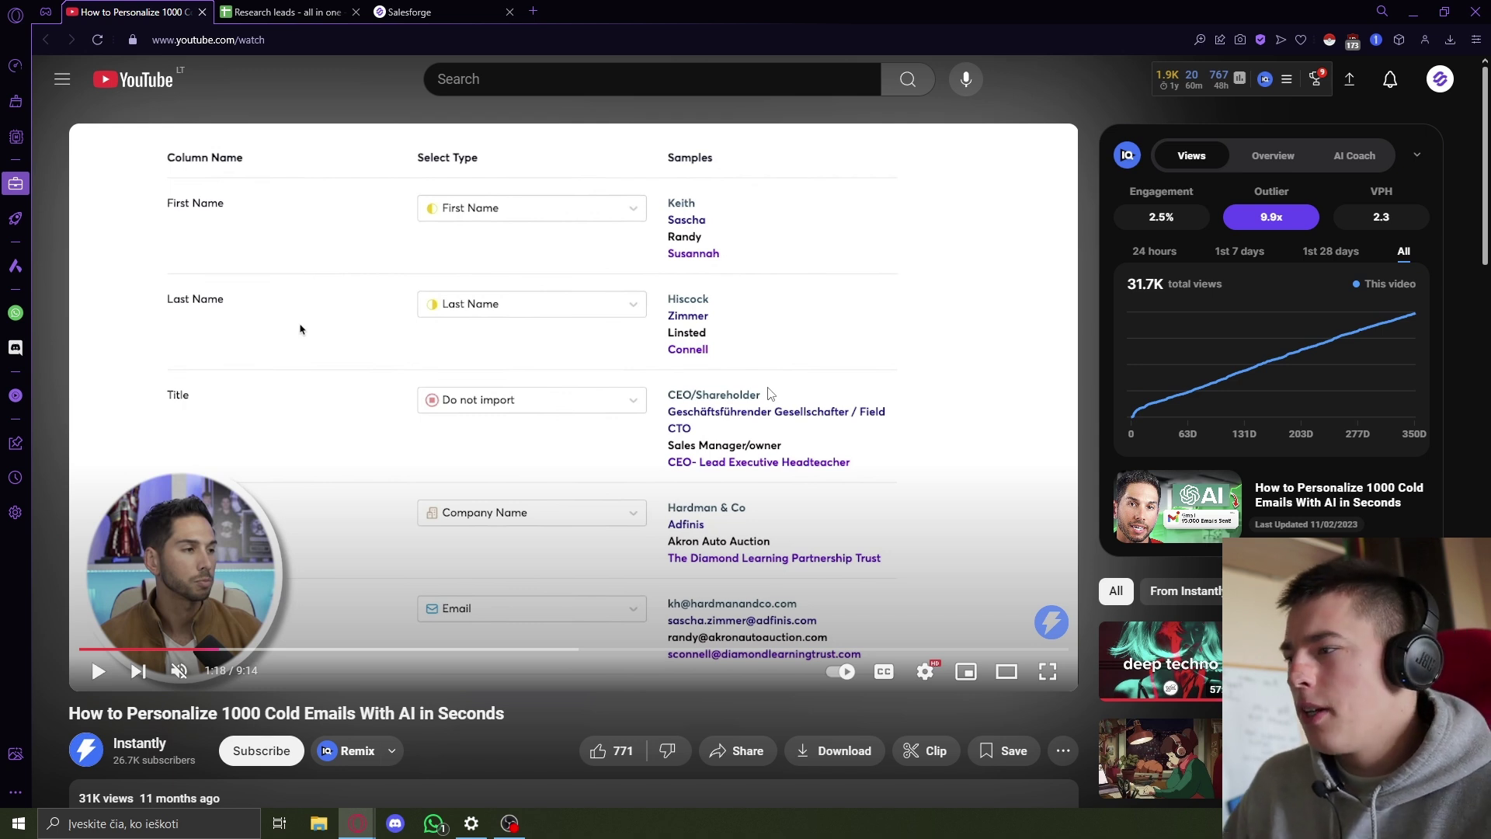
mouse_move(572, 476)
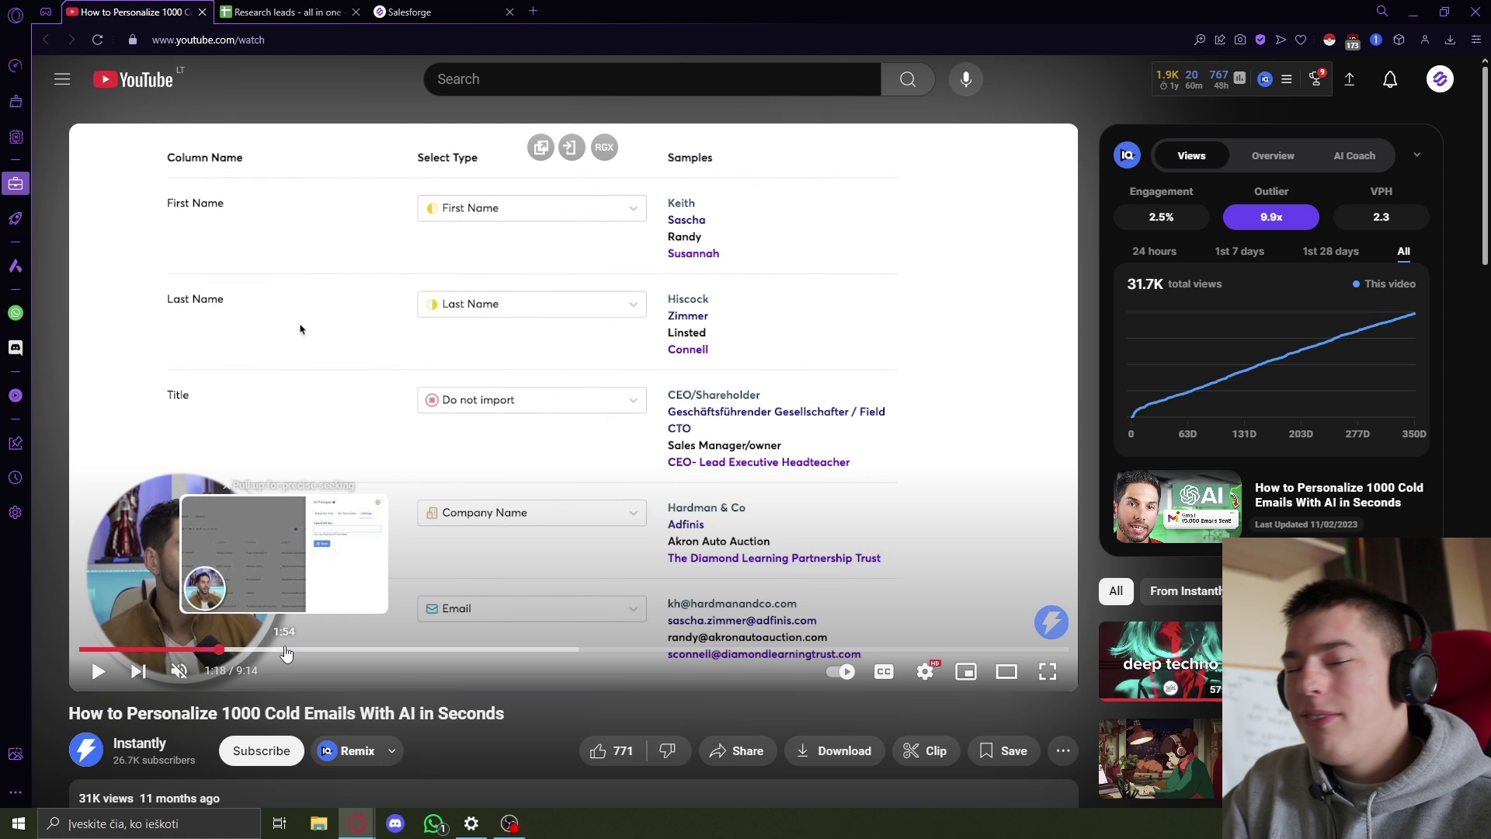
Skim the tutorial's AI Prompts panel, API keys part and opening-sentence prompt template form
click(263, 649)
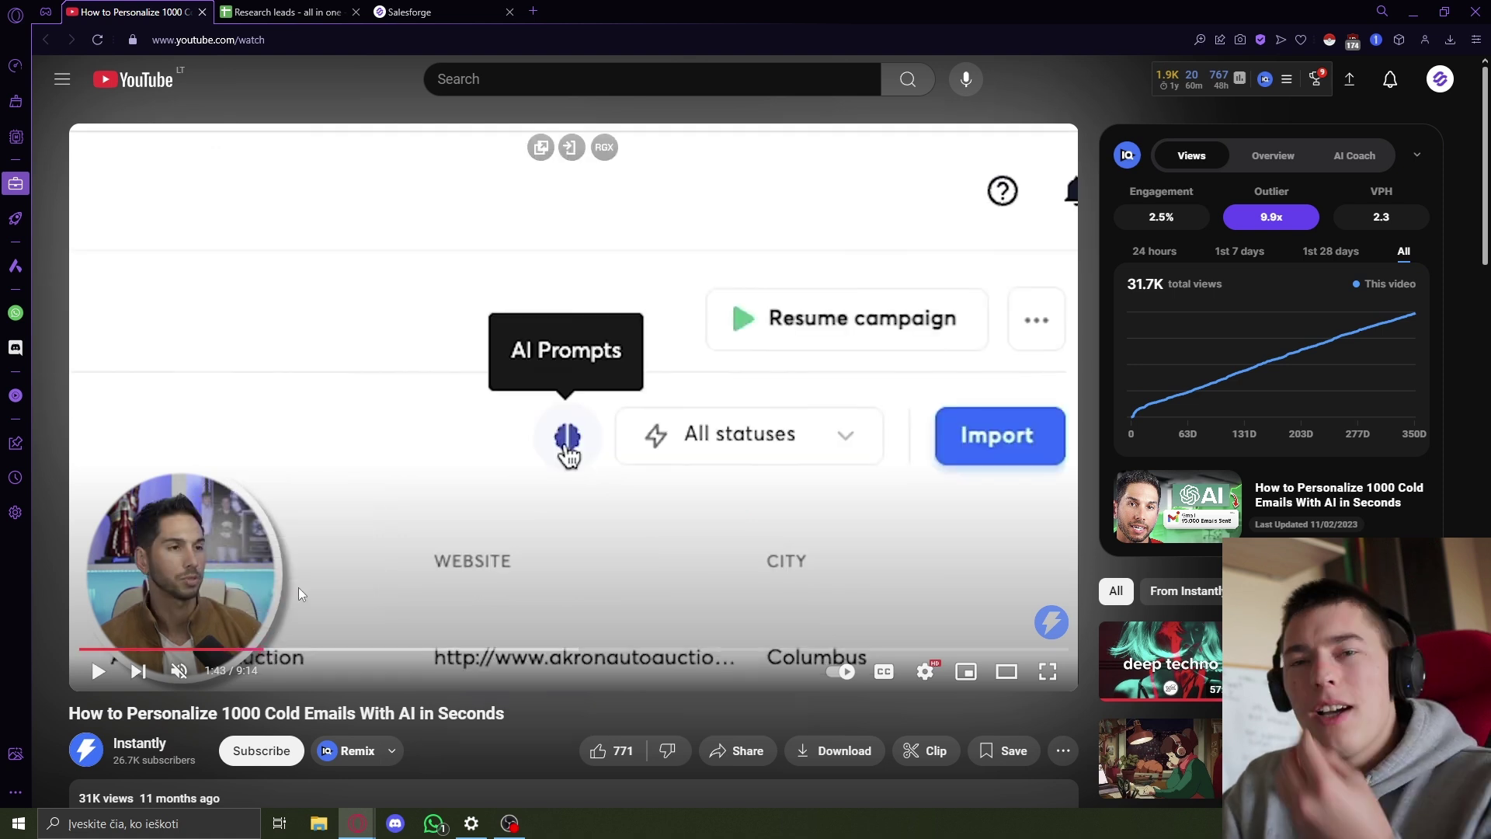
click(408, 519)
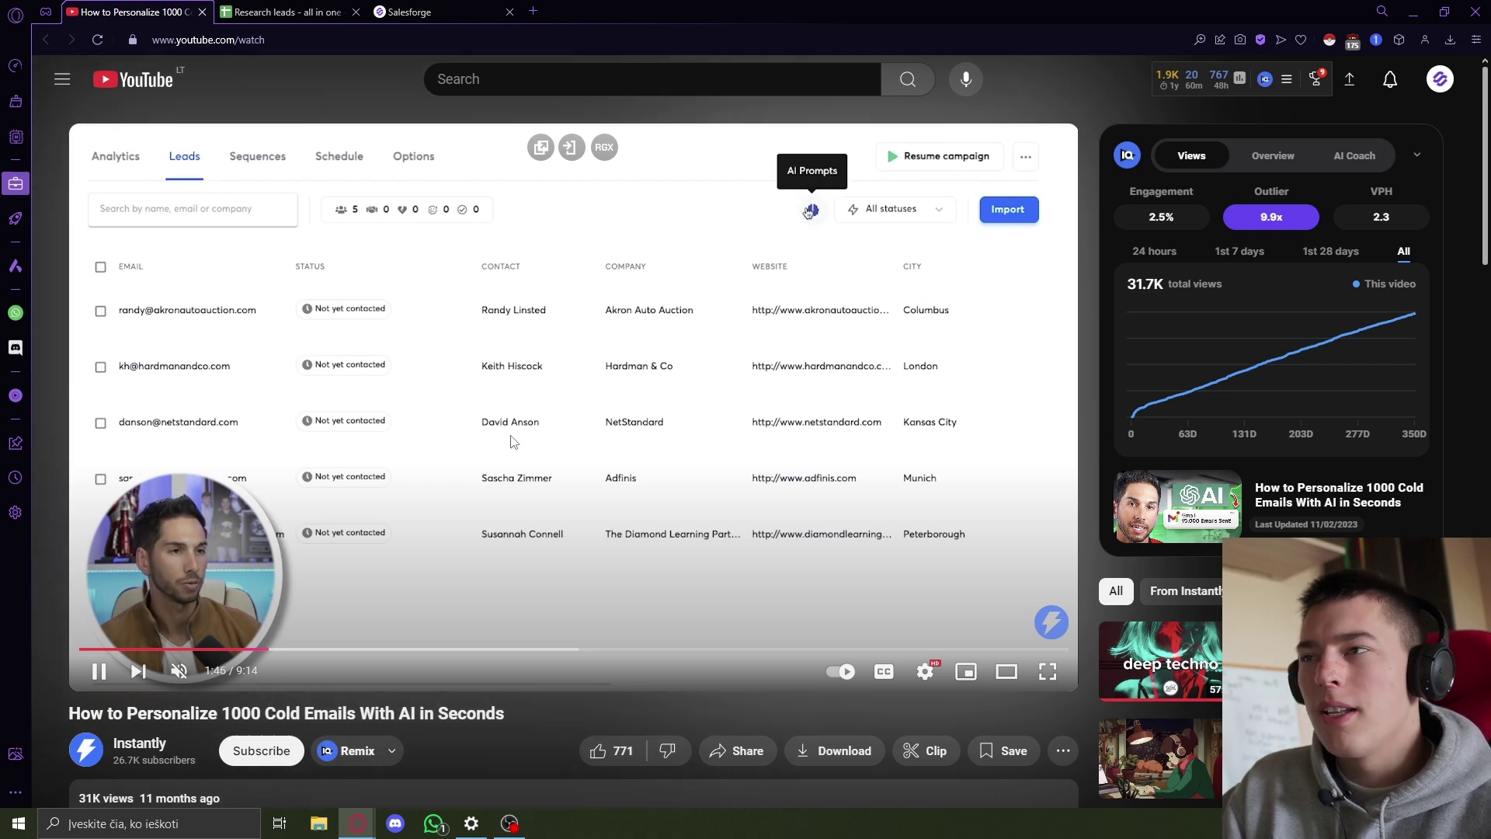
click(463, 555)
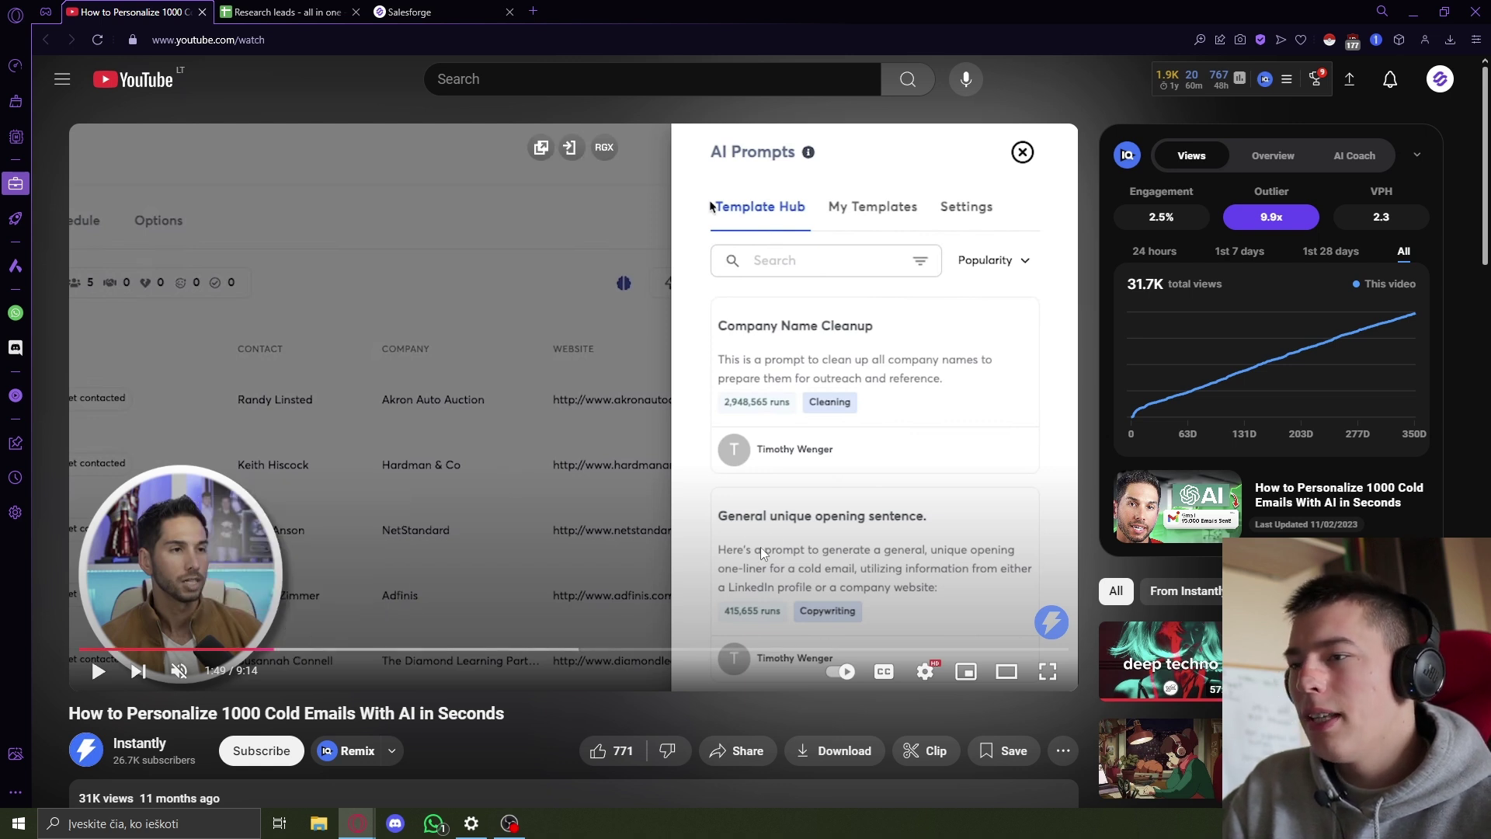
click(303, 647)
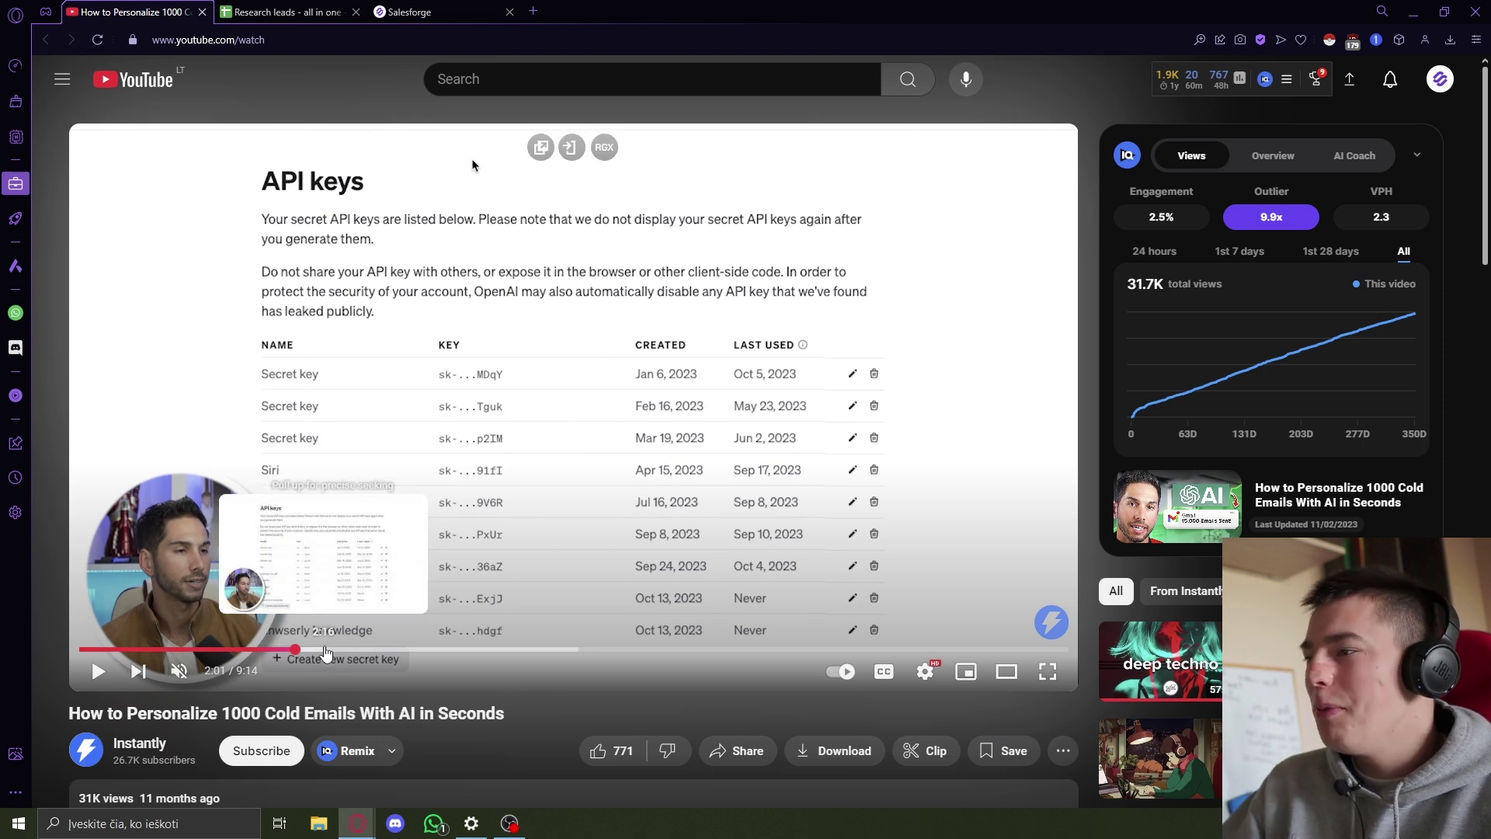
click(355, 650)
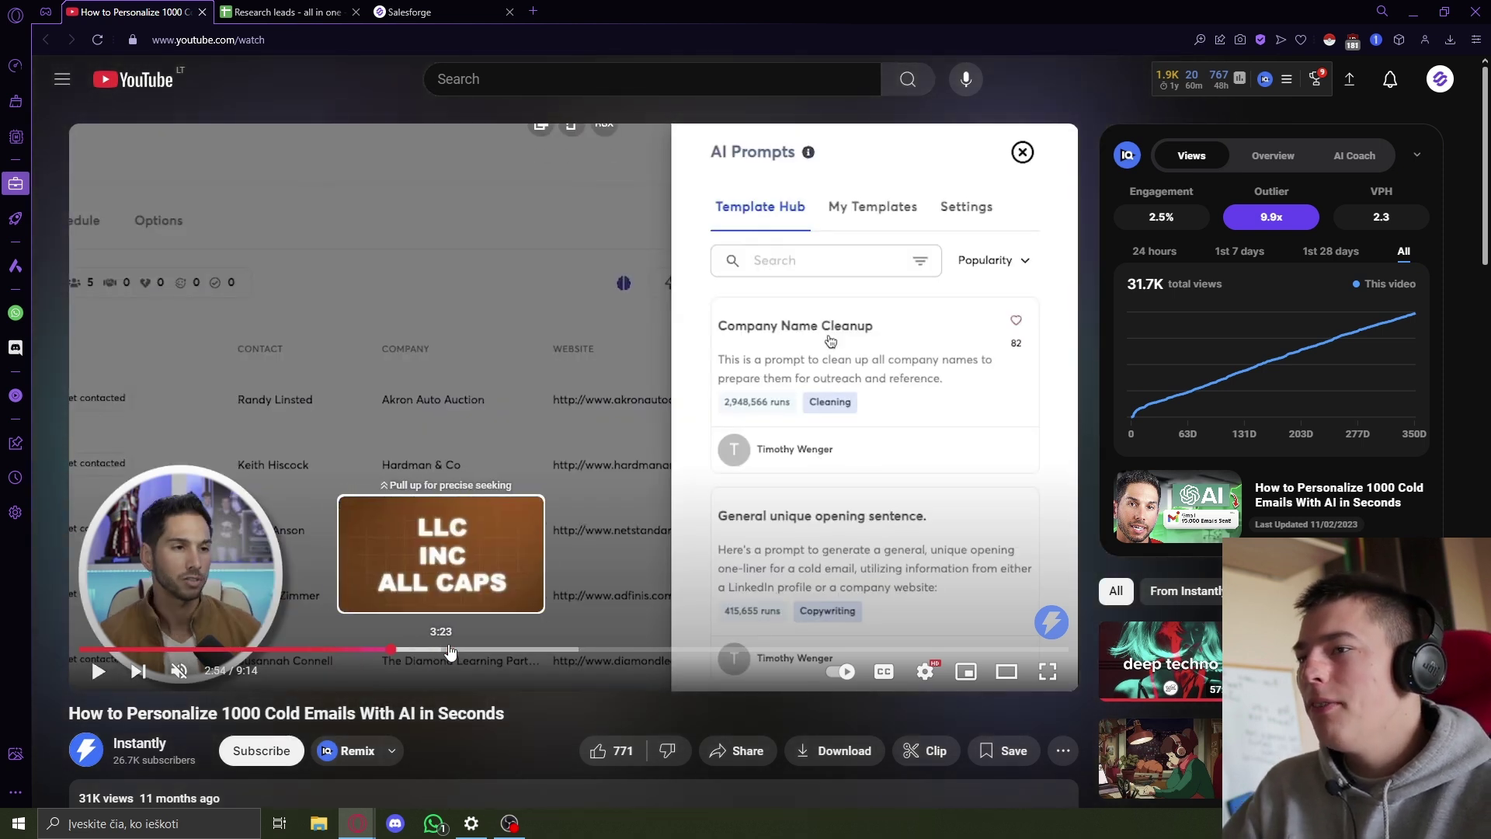
click(512, 649)
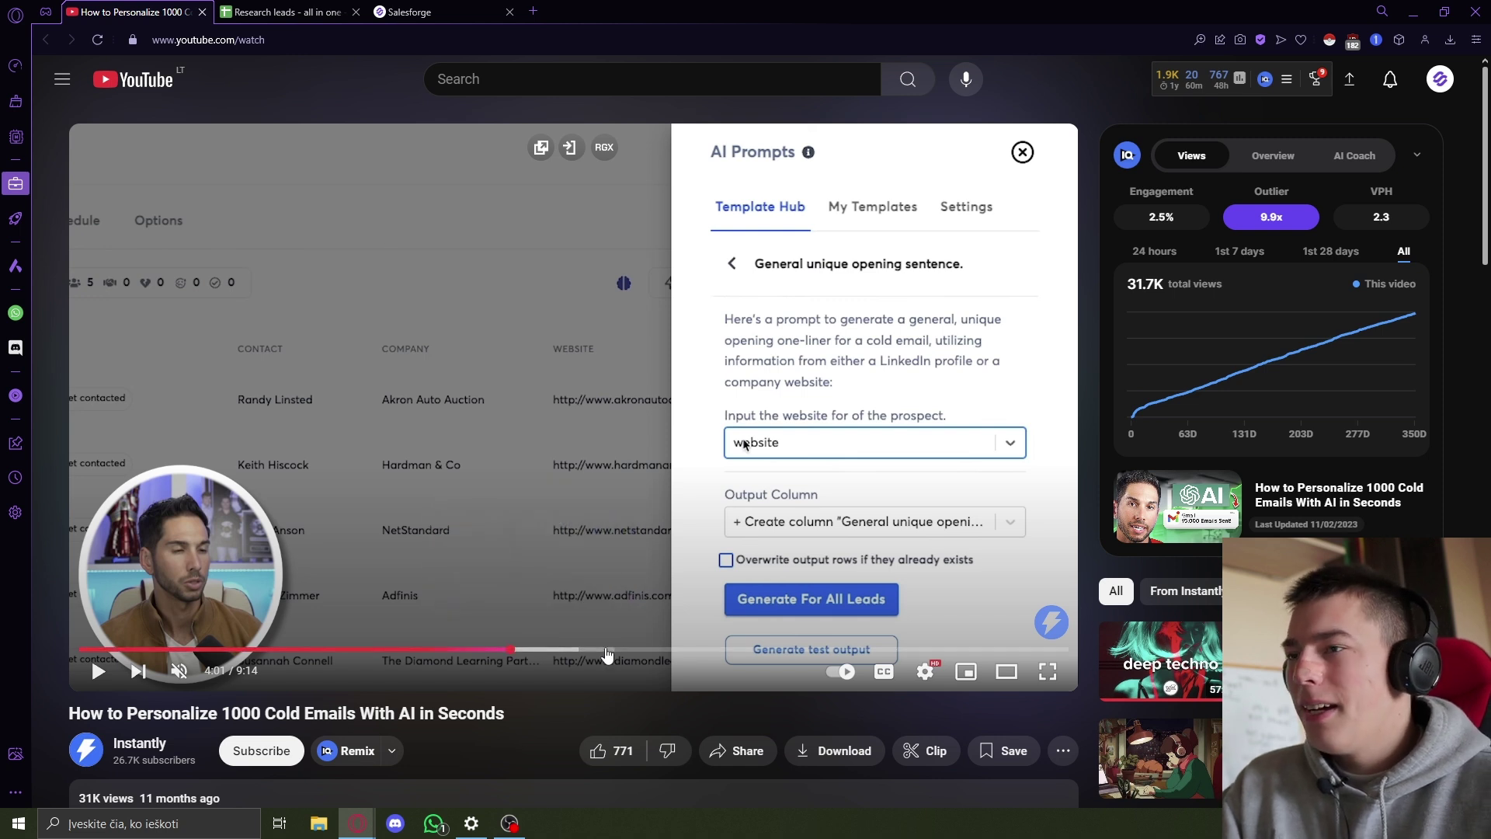
Review the test output and generated Leads columns, seek back to 1:19, then open the leads spreadsheet
click(544, 650)
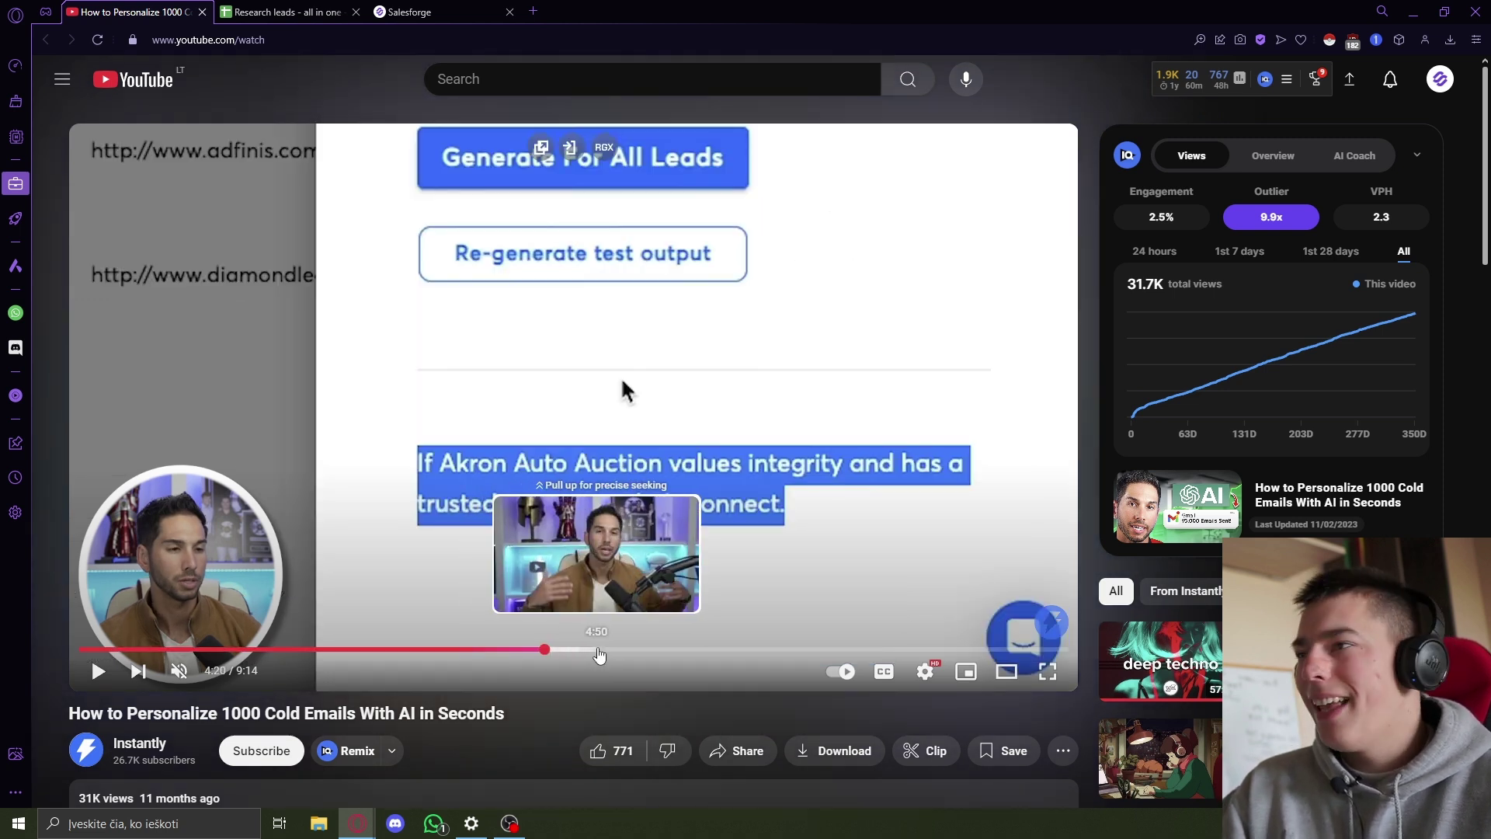
click(669, 649)
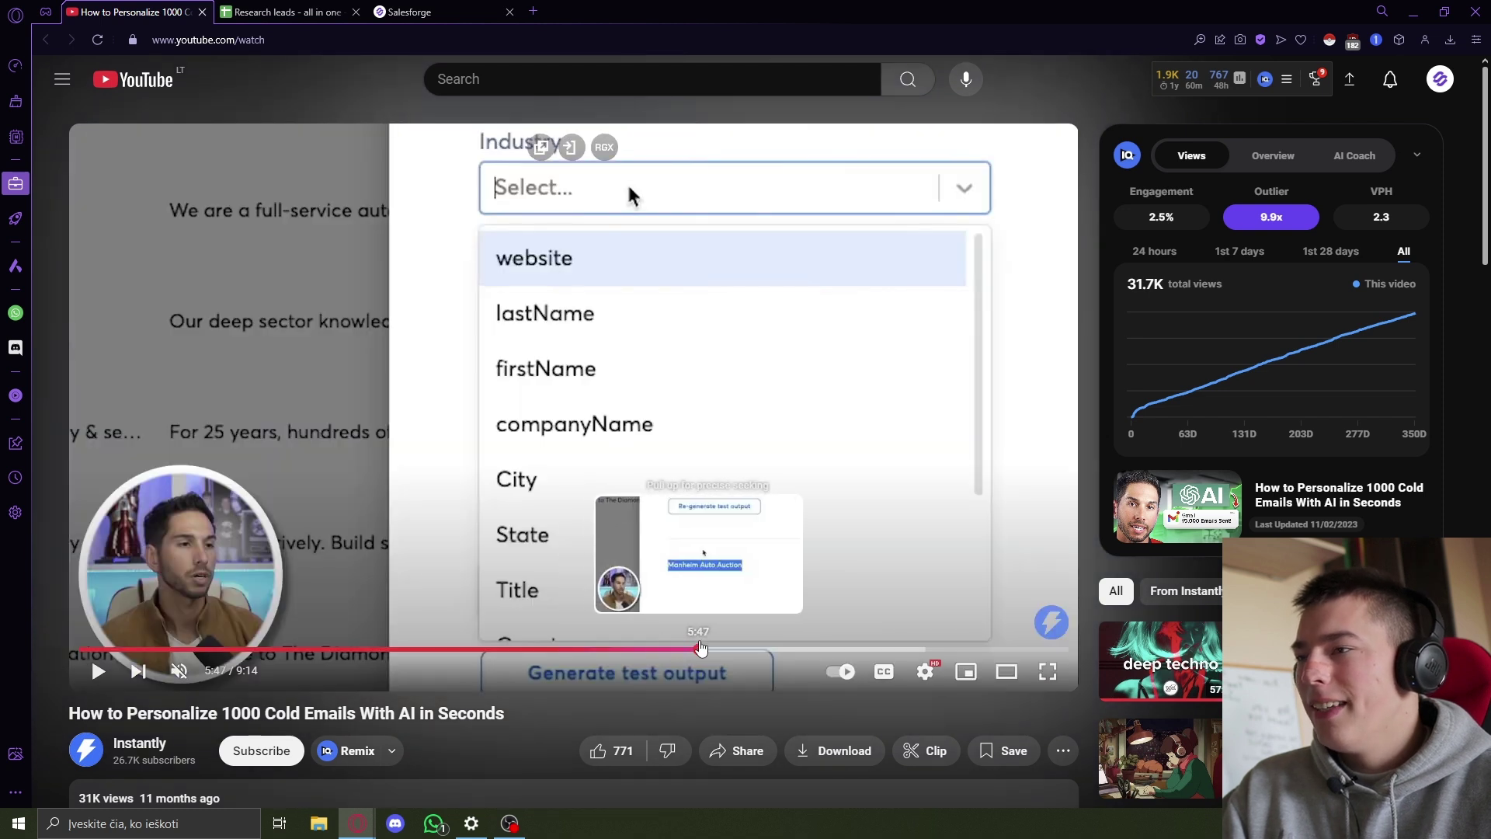
click(697, 649)
click(743, 649)
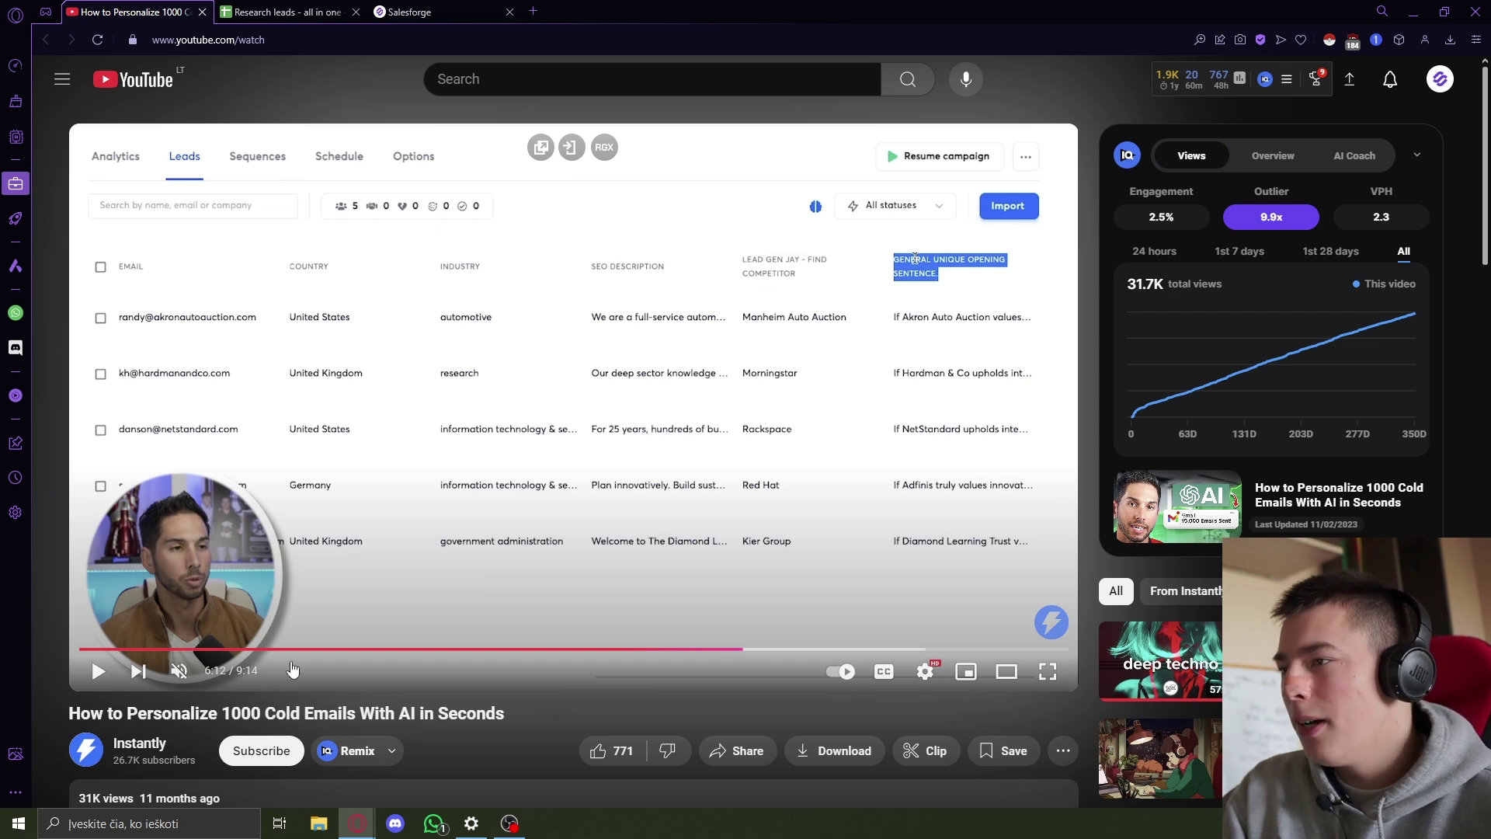
click(254, 650)
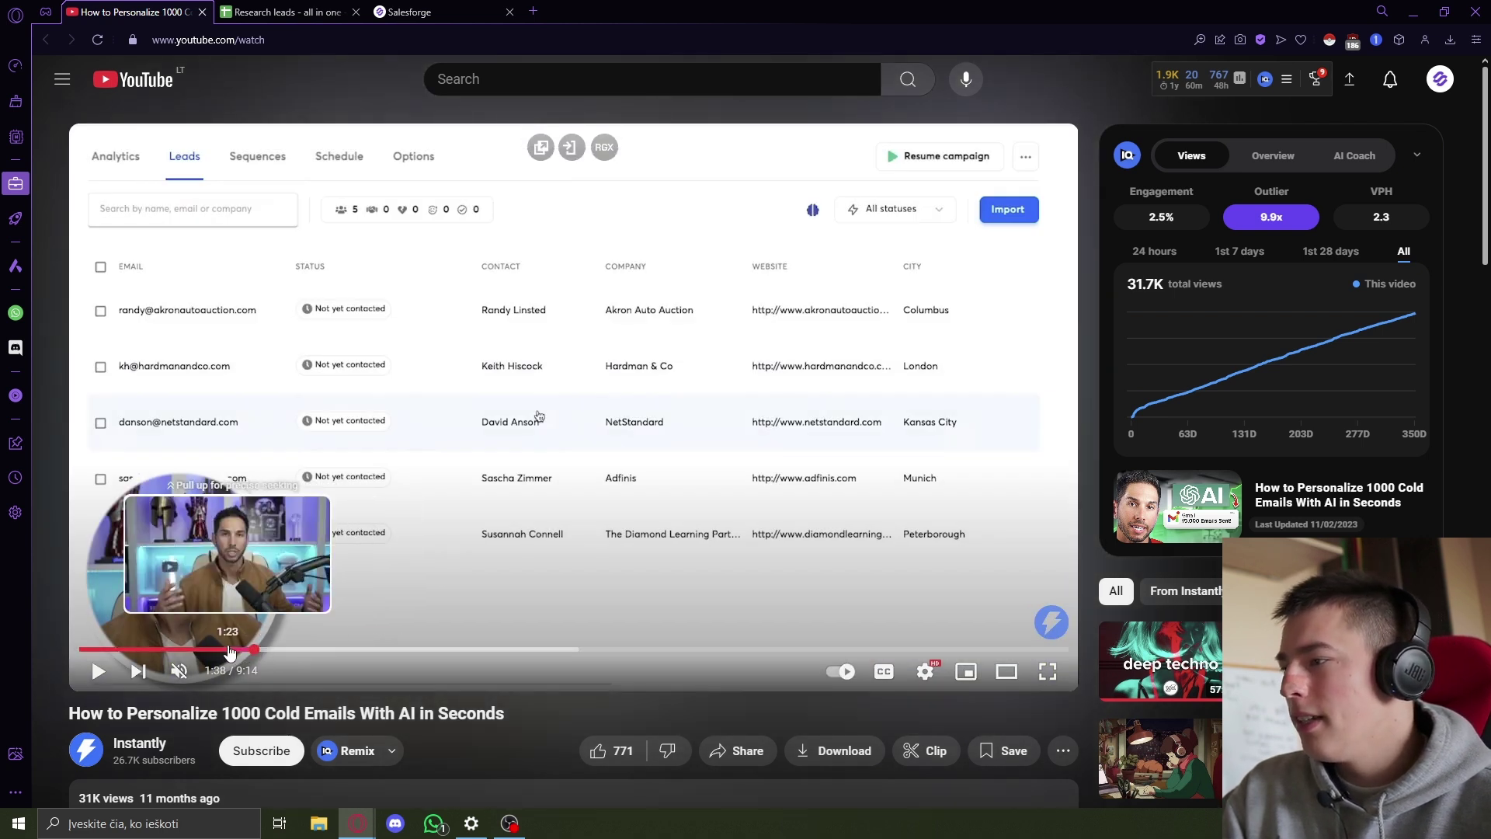
click(219, 649)
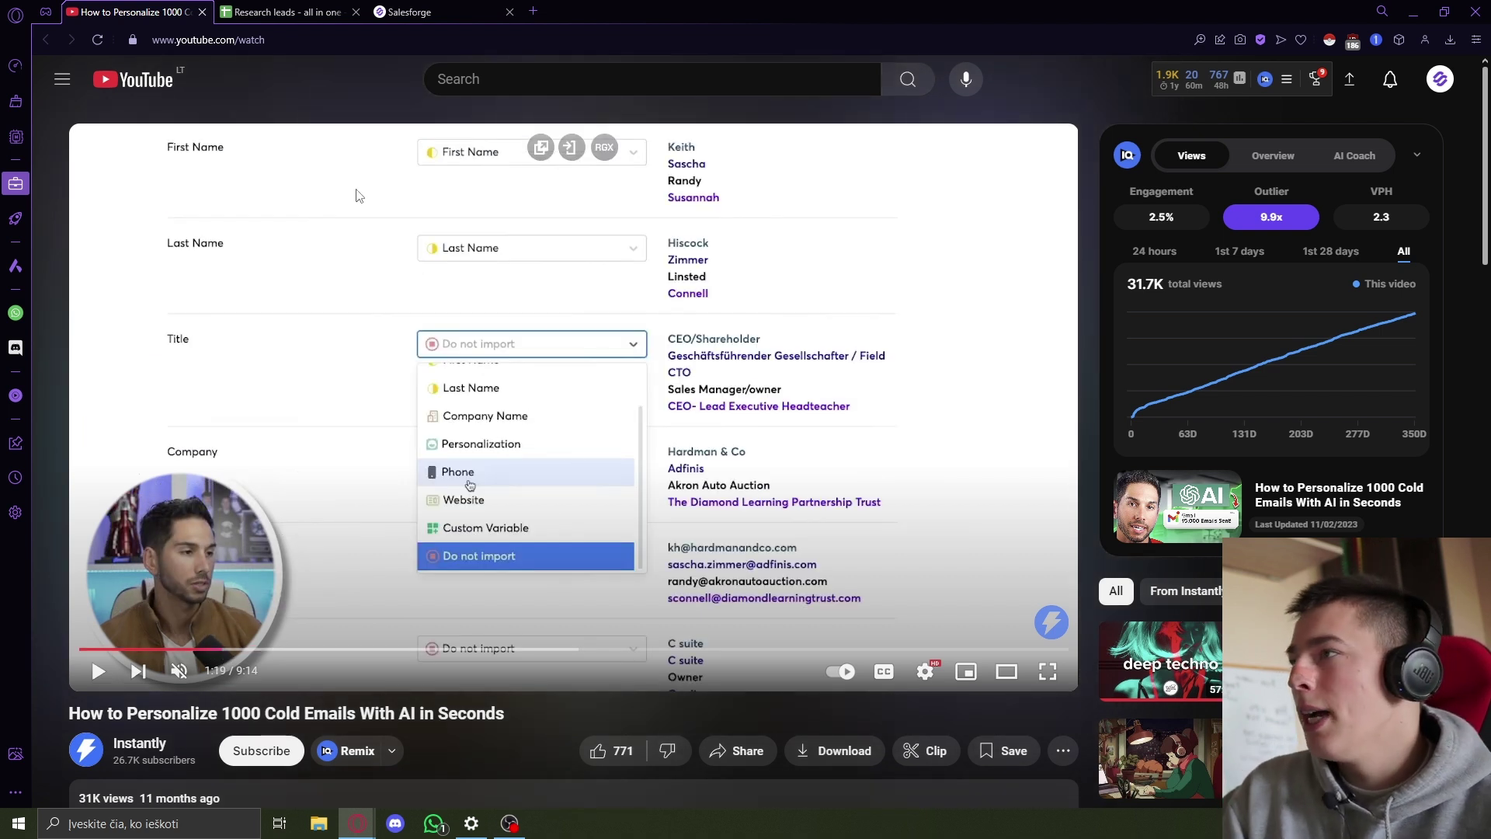
click(291, 11)
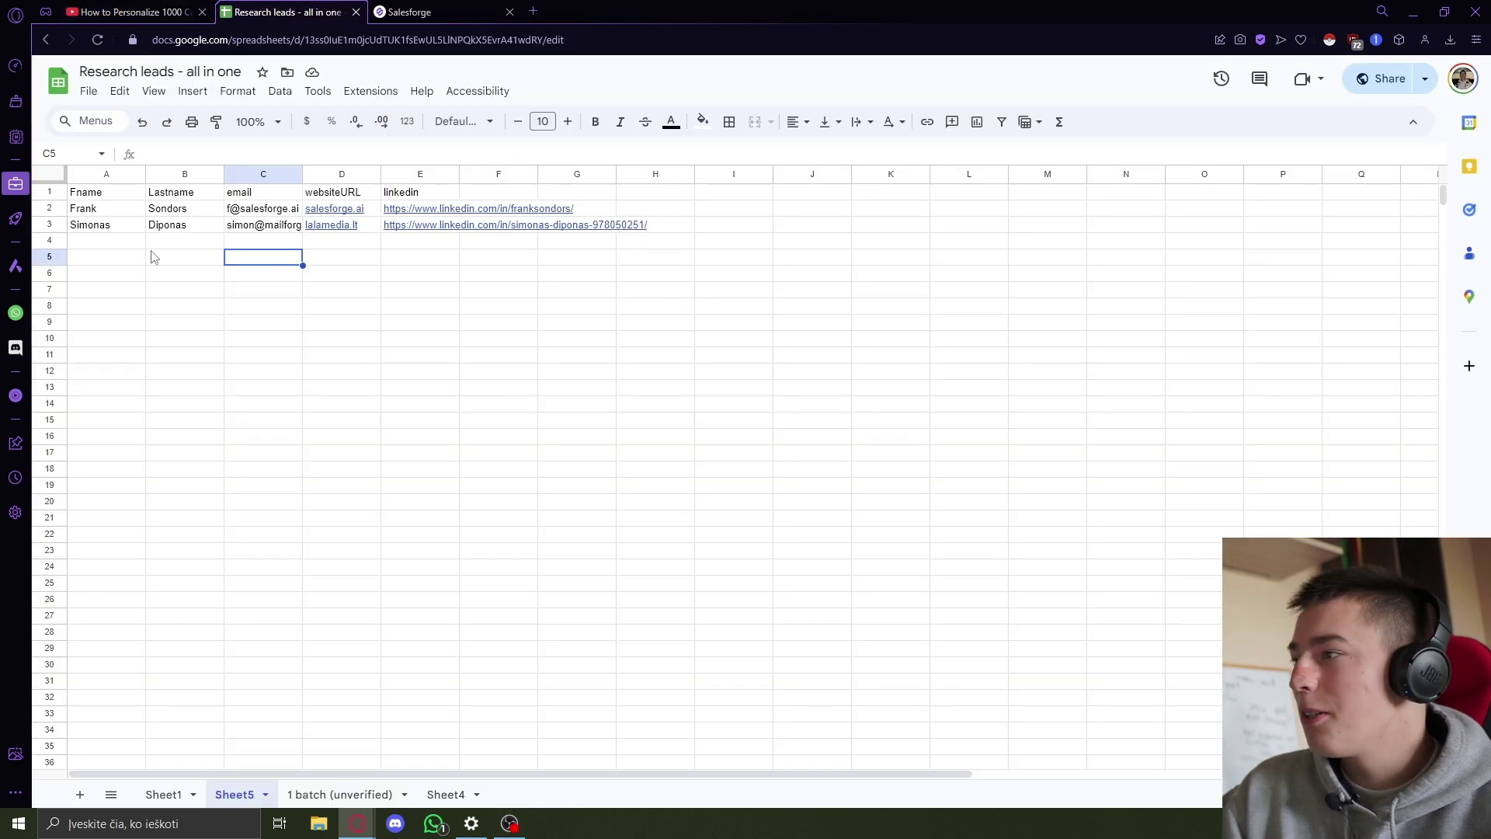
drag(97, 227, 268, 192)
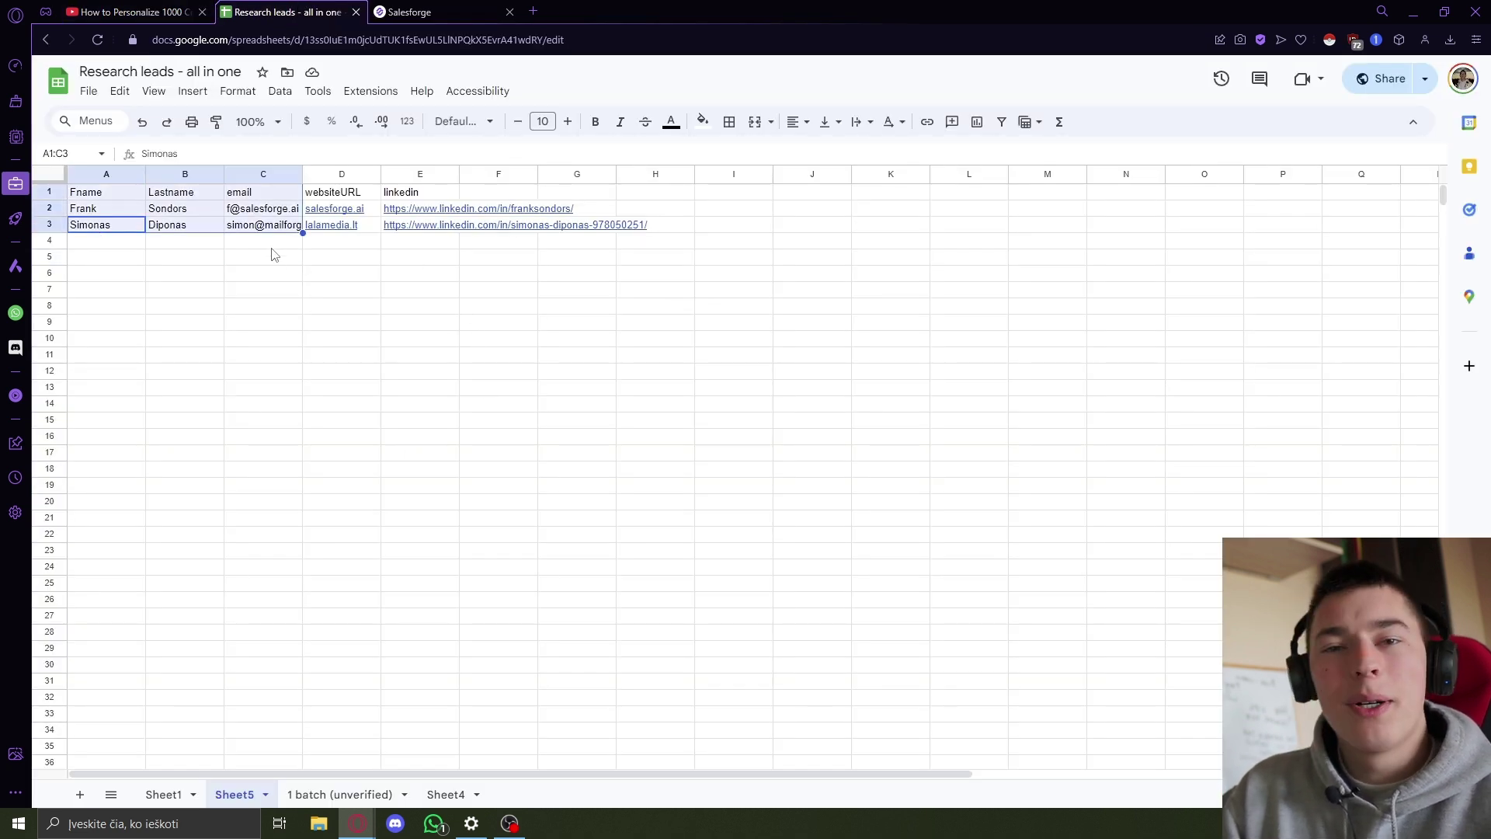
click(154, 272)
click(113, 225)
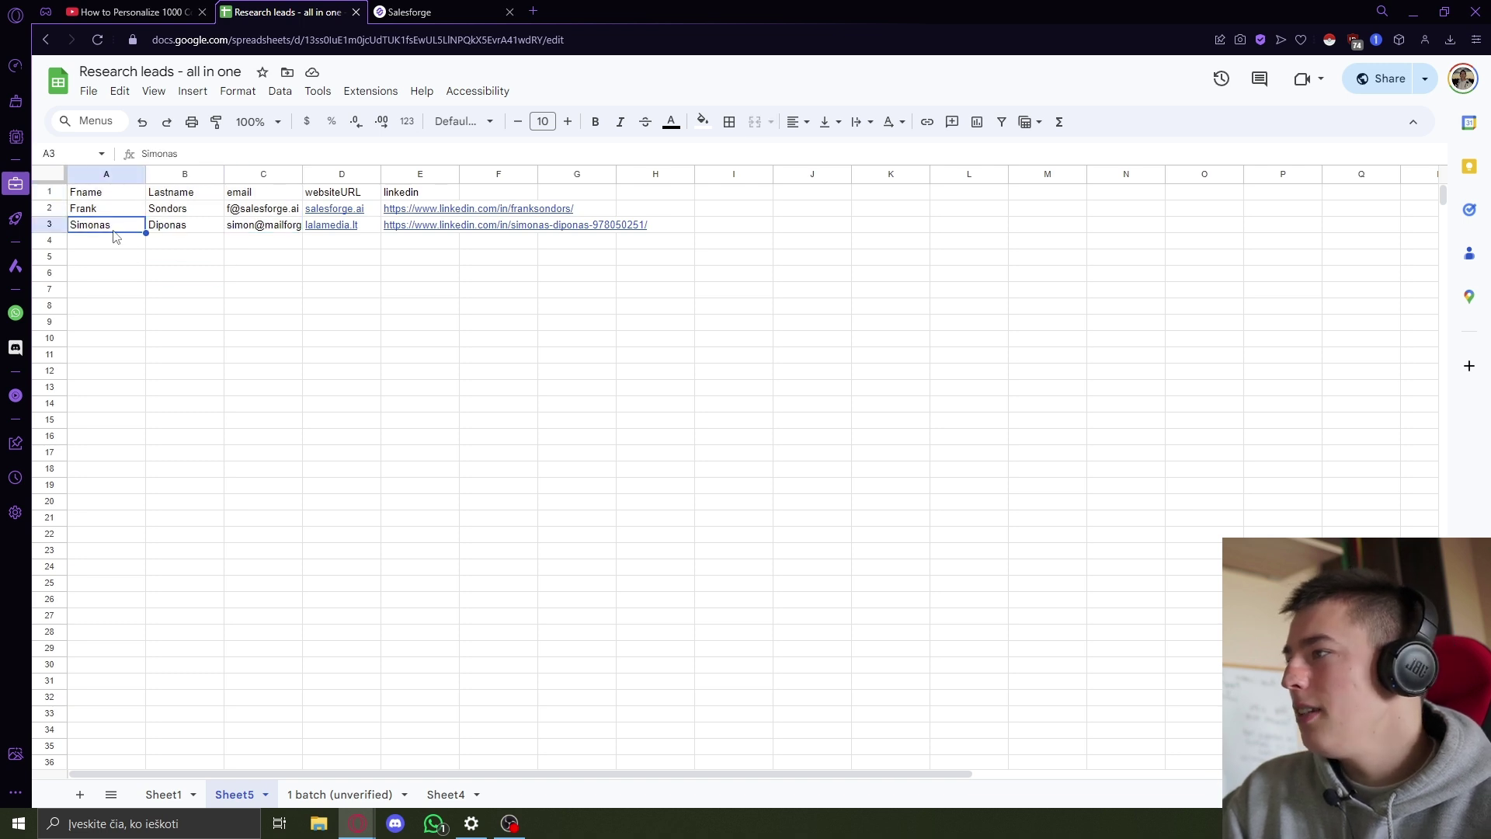
click(240, 227)
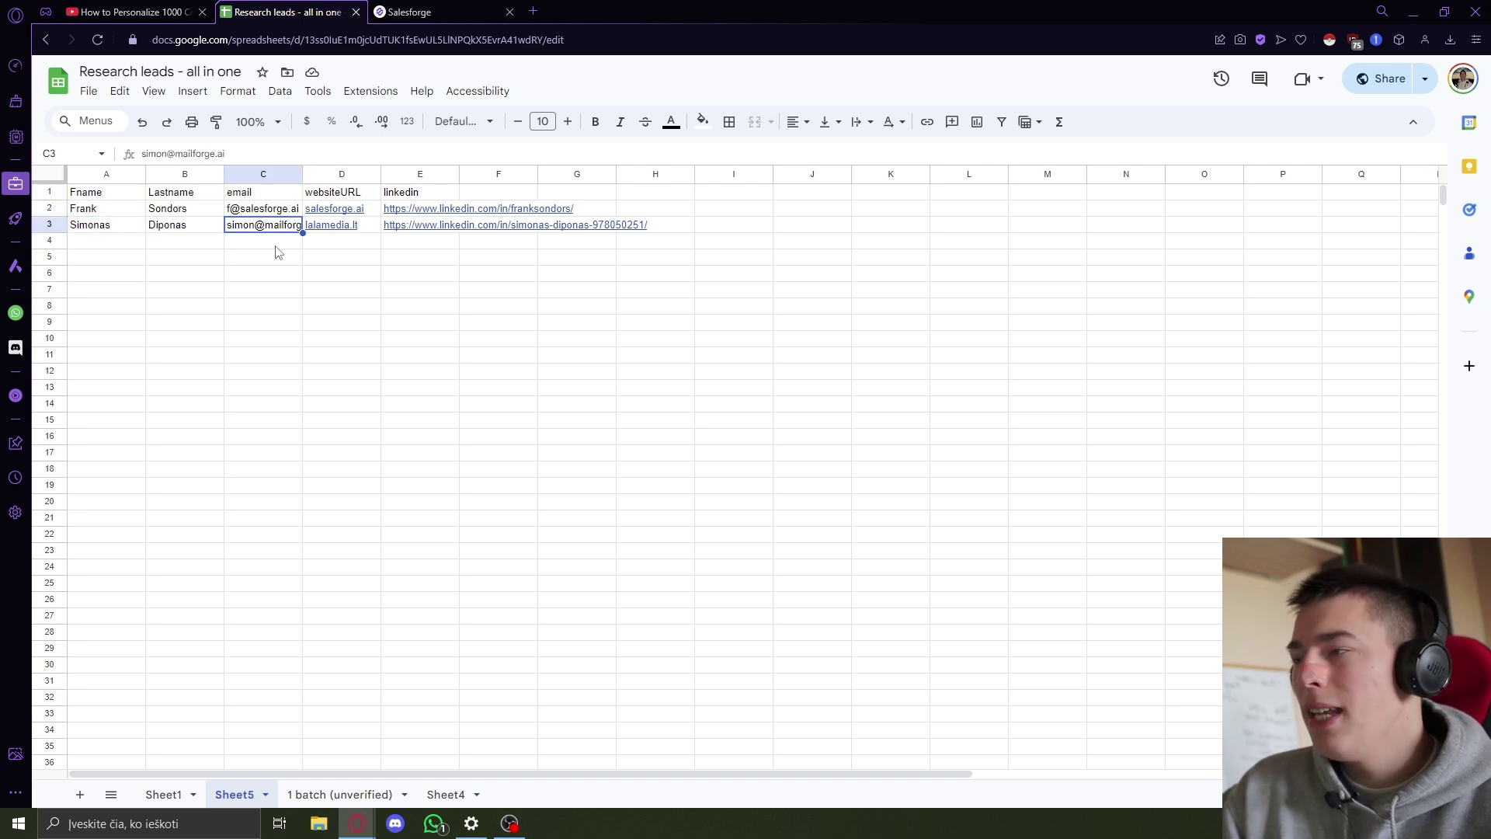
click(342, 174)
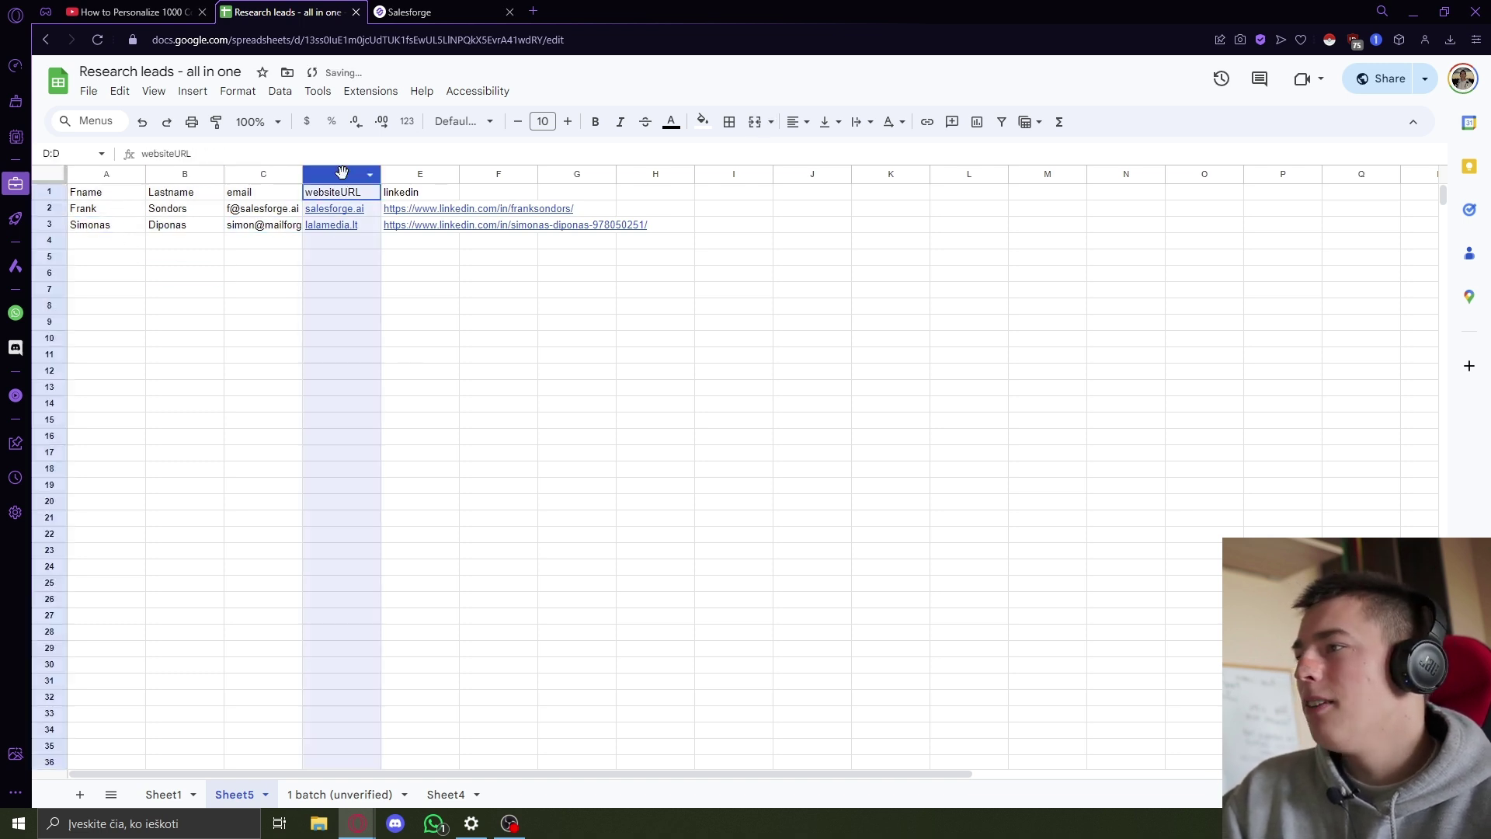
click(409, 173)
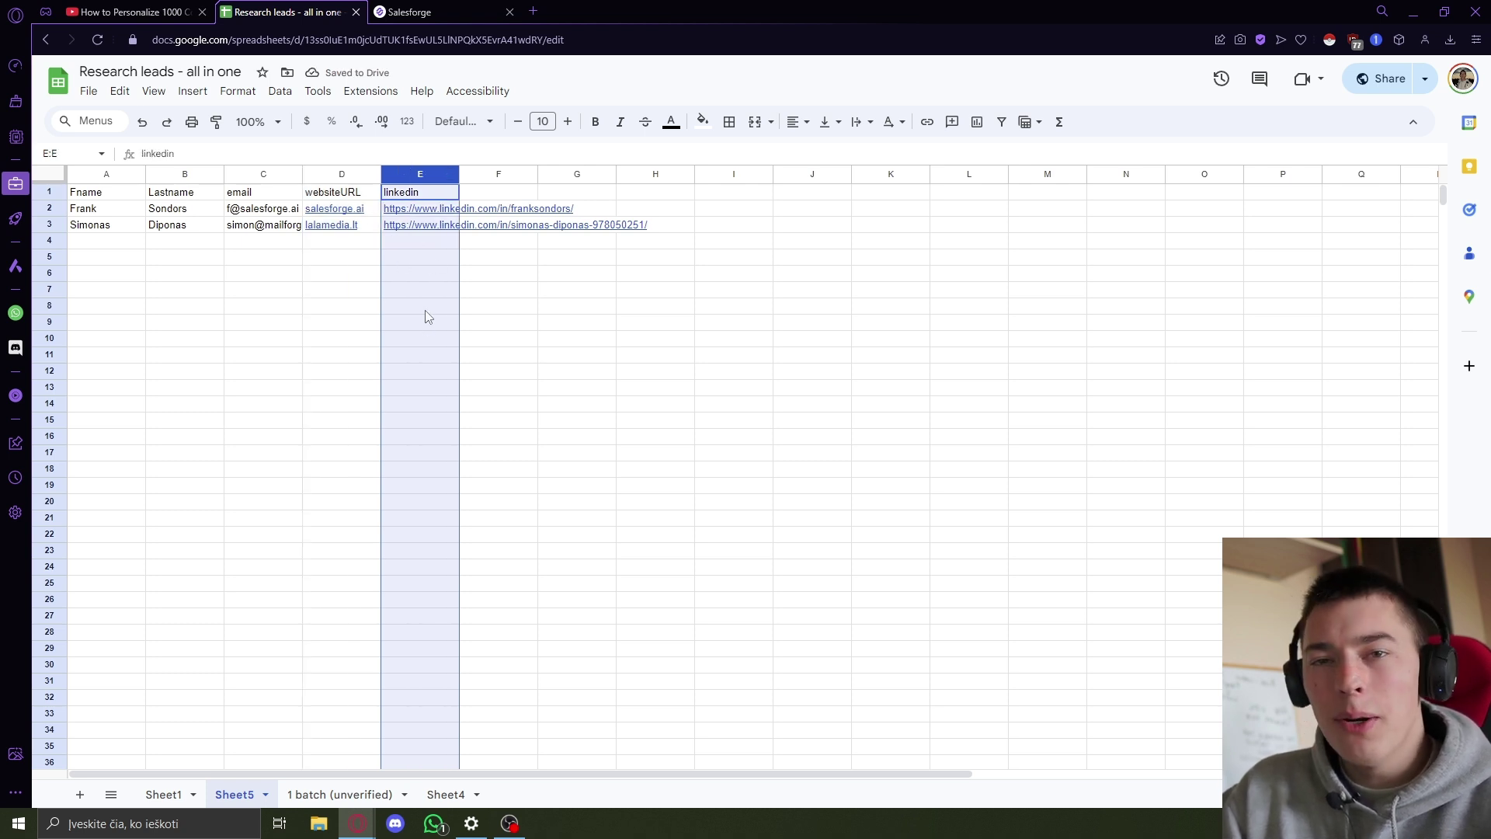
click(338, 174)
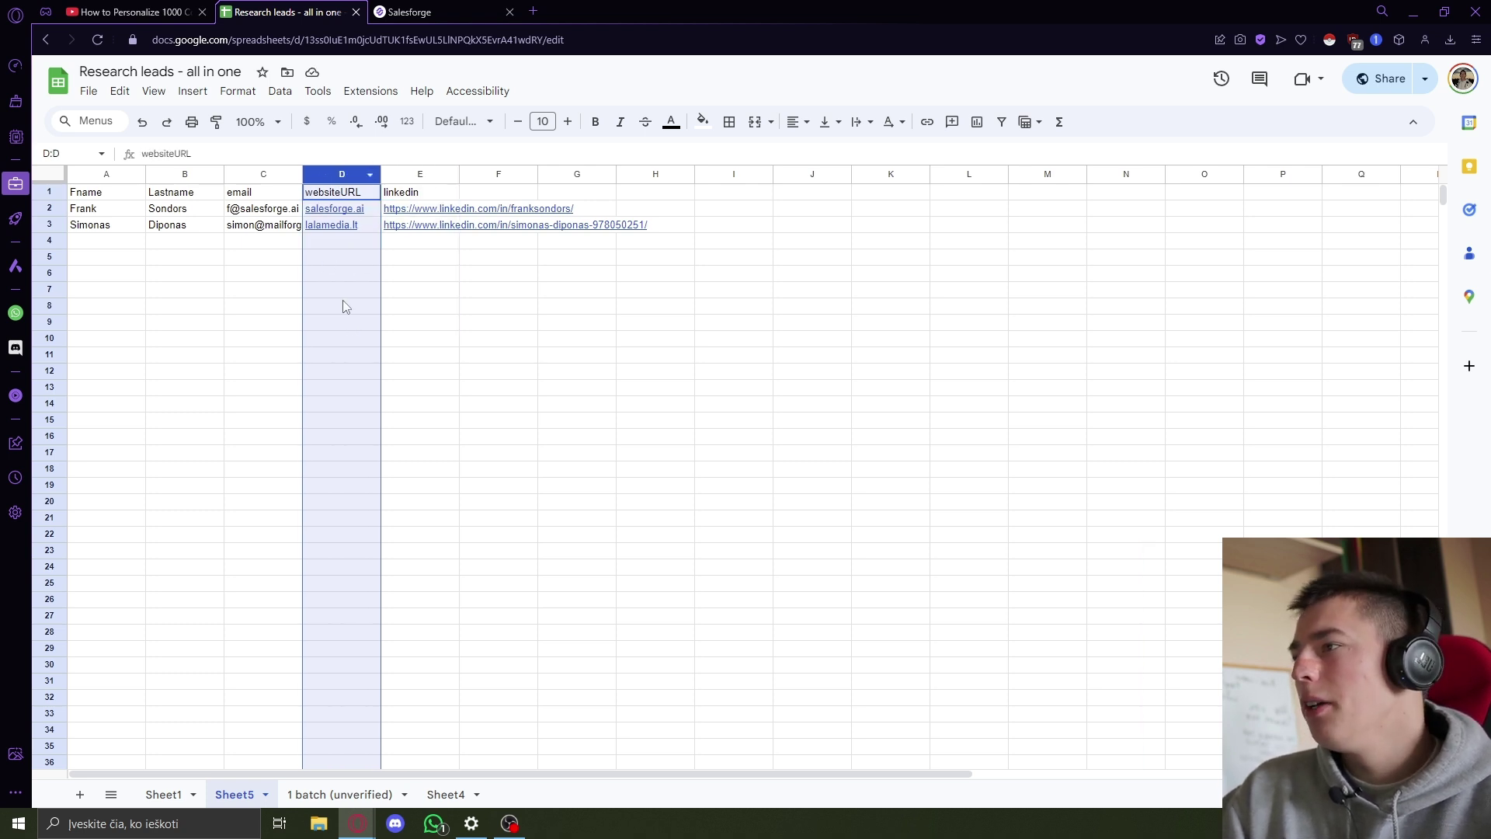
click(261, 210)
click(283, 259)
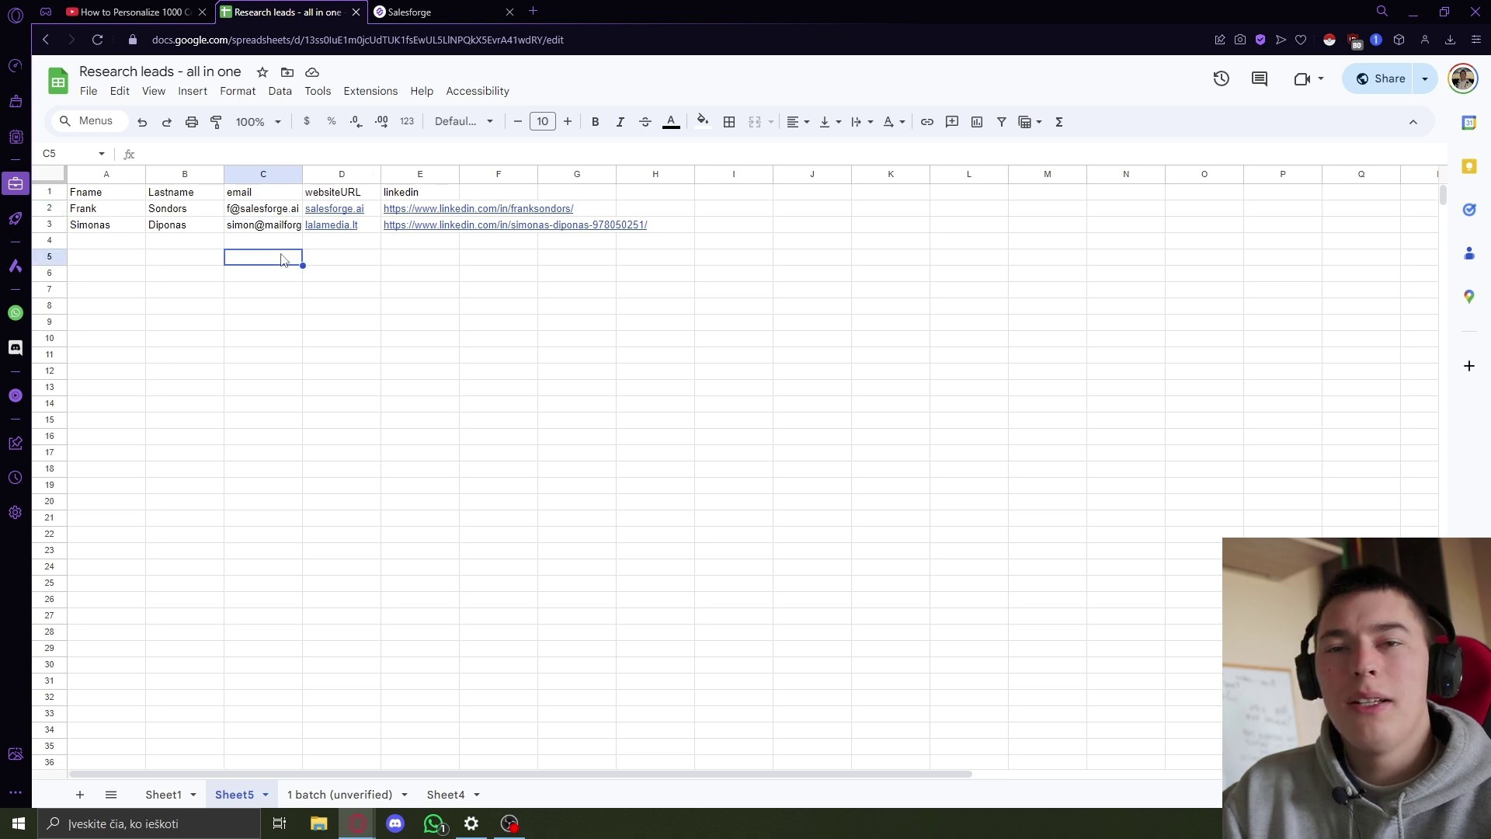
click(264, 208)
Copy the email from C2 into C6 and split it into columns using a custom @ separator
key(ctrl+c)
click(272, 276)
key(ctrl+v)
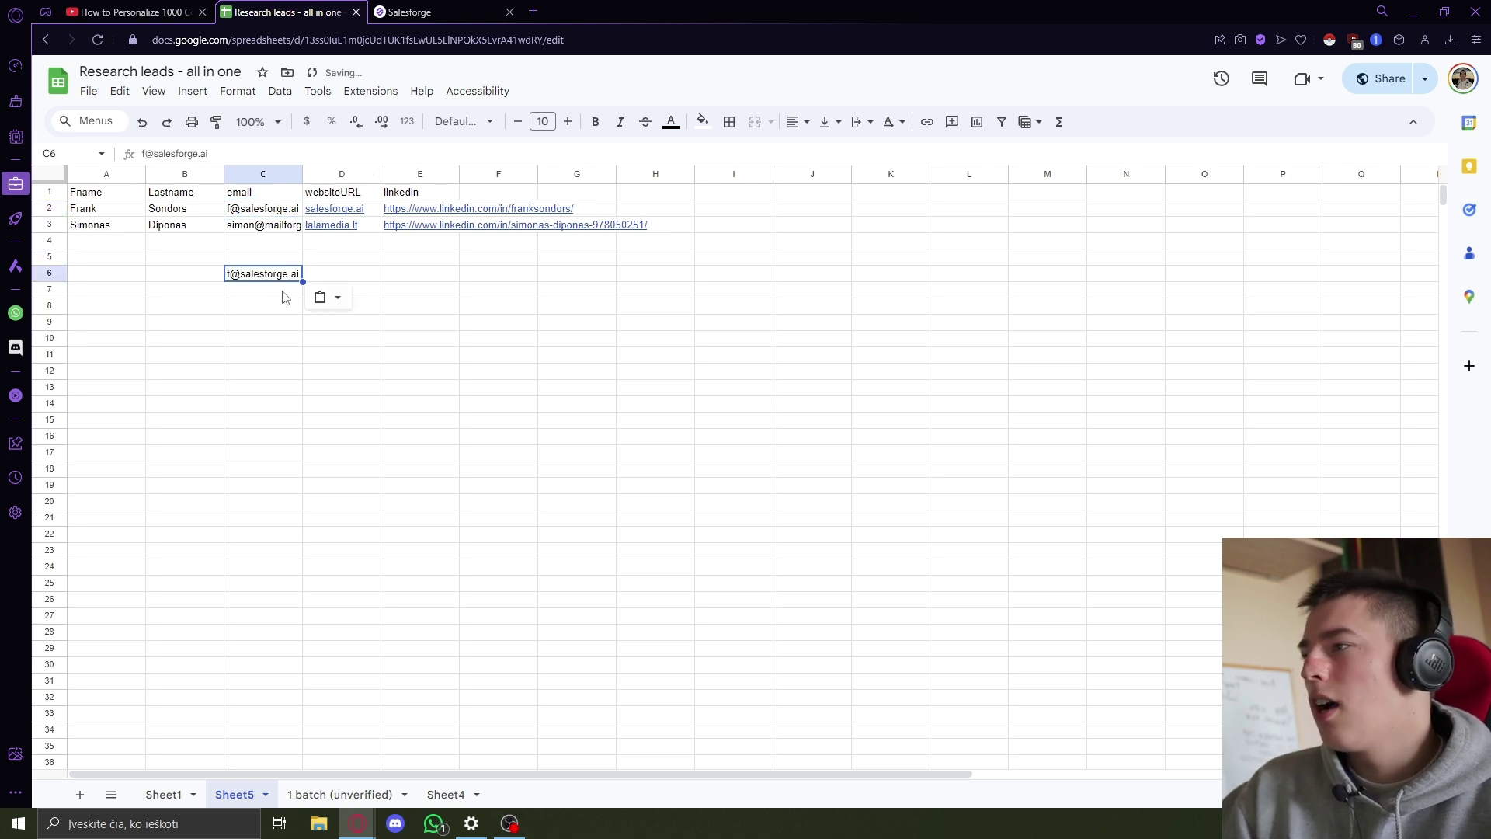
key(Down)
key(Down)
click(273, 281)
click(280, 91)
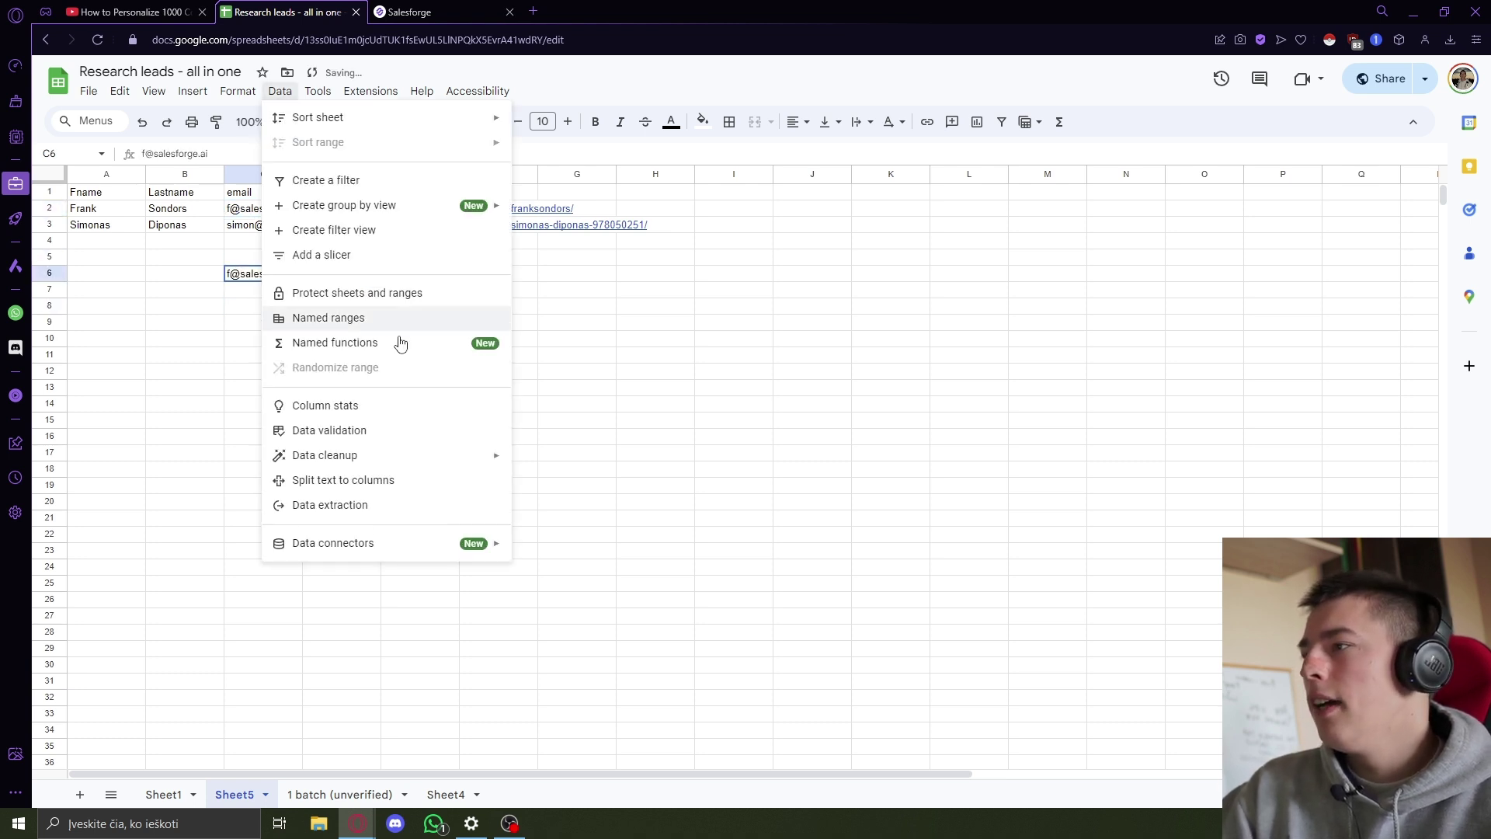
click(356, 480)
click(314, 283)
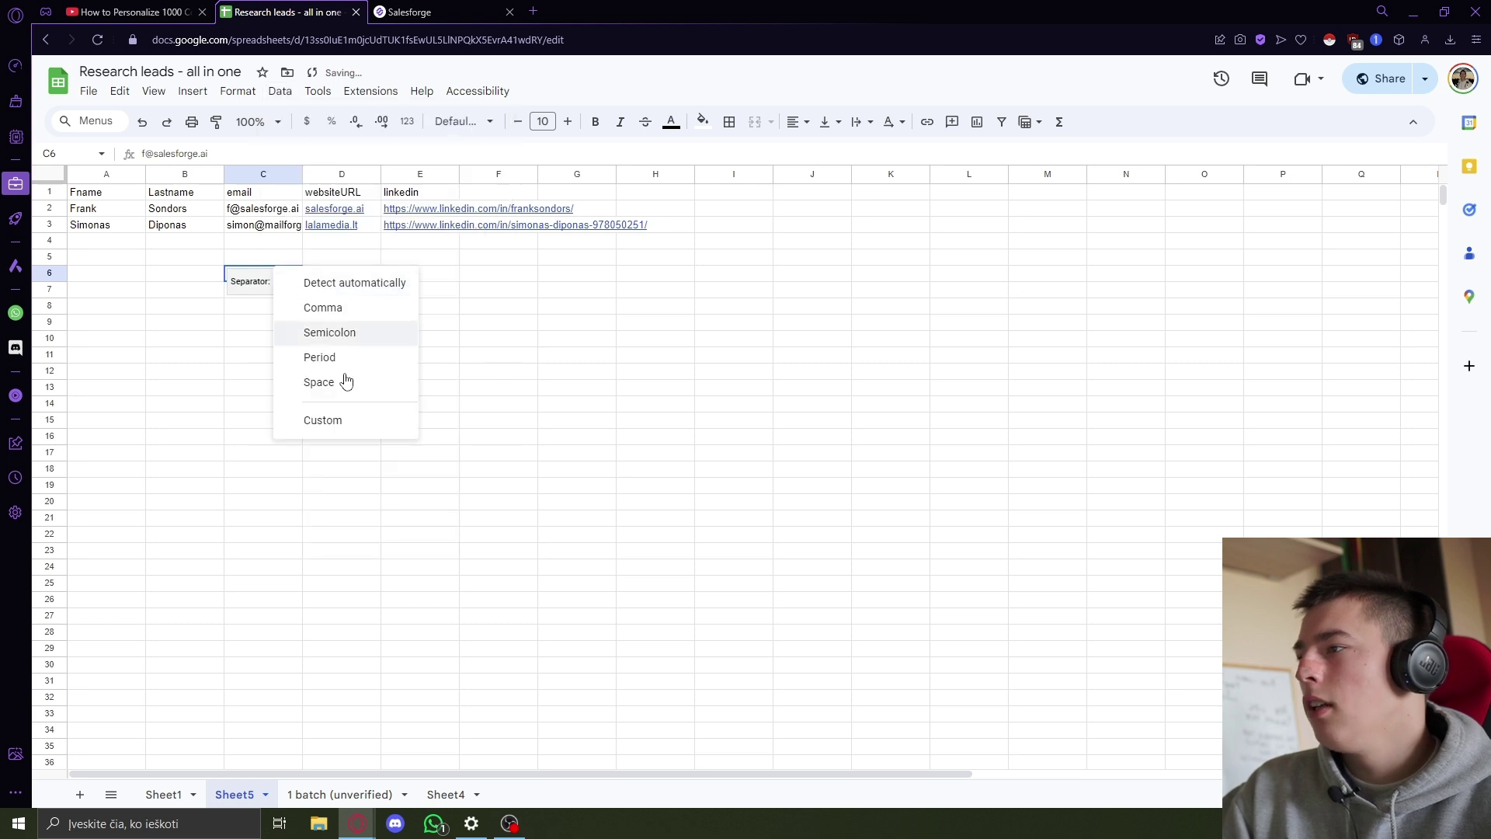
click(335, 421)
text(@)
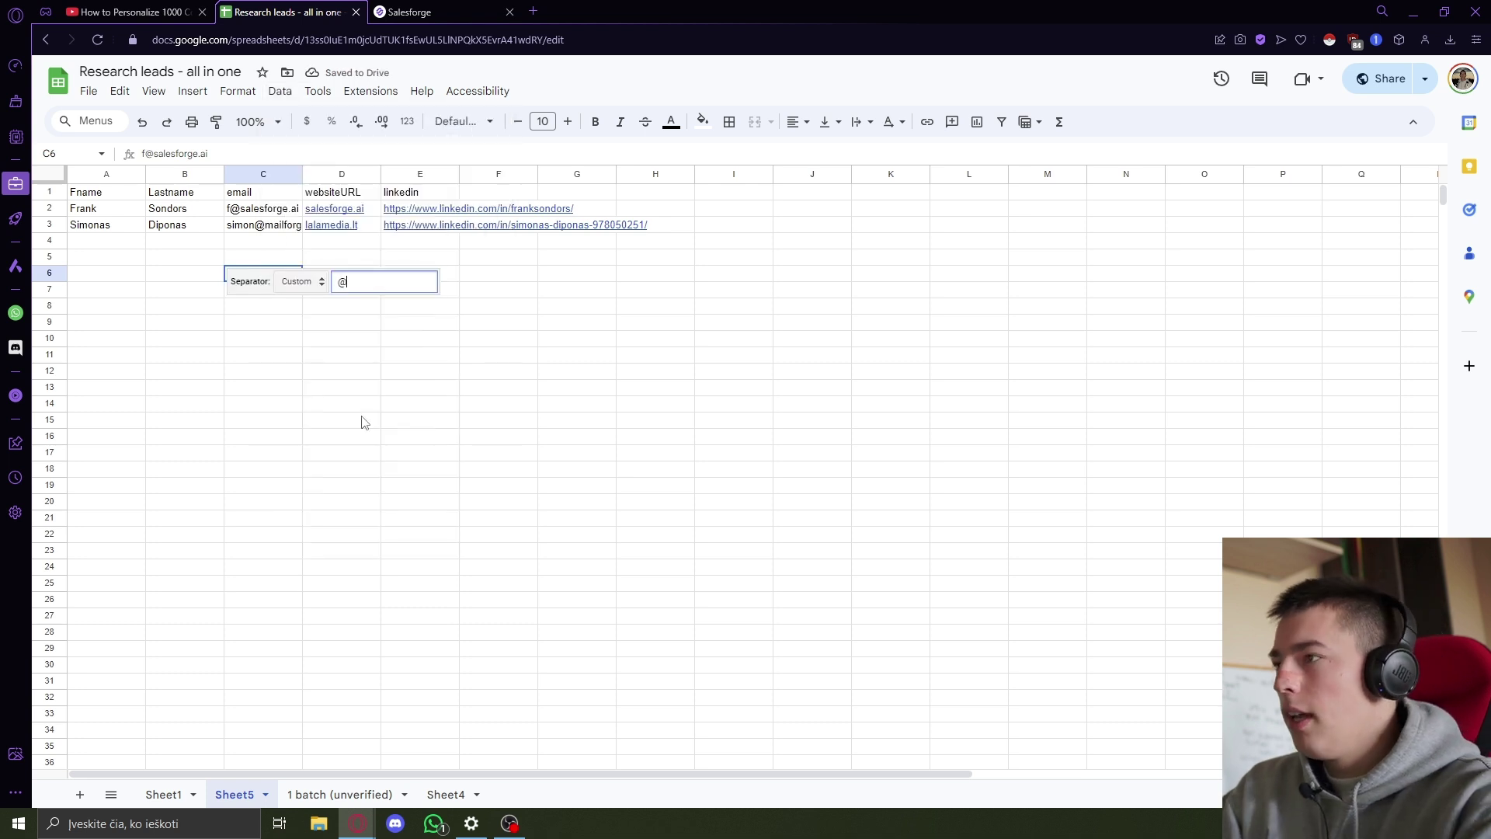
click(361, 421)
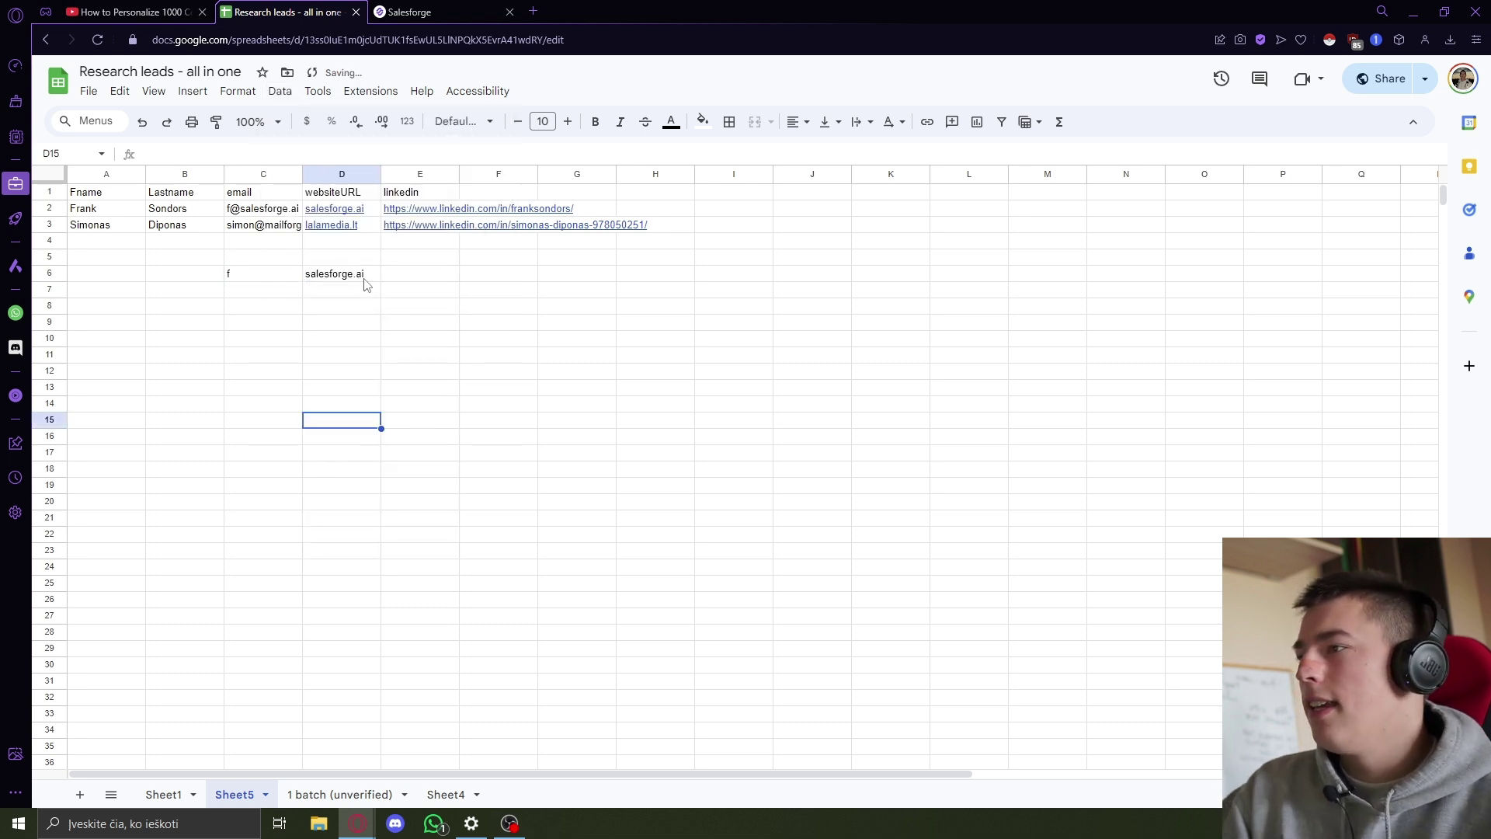
Delete the trial split results in C6:D6
click(365, 278)
drag(275, 276, 331, 280)
key(Delete)
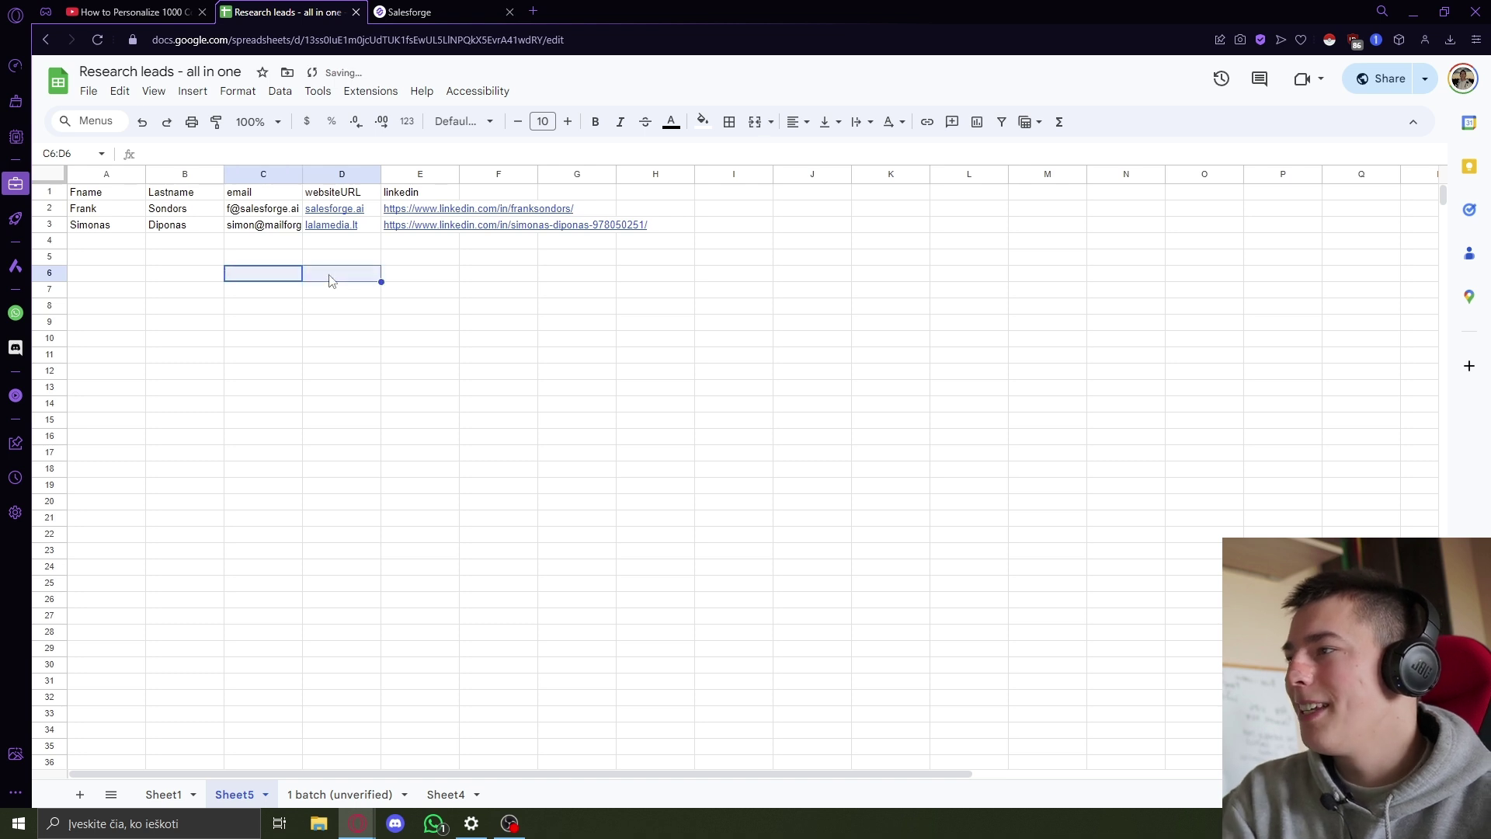
click(360, 307)
click(362, 262)
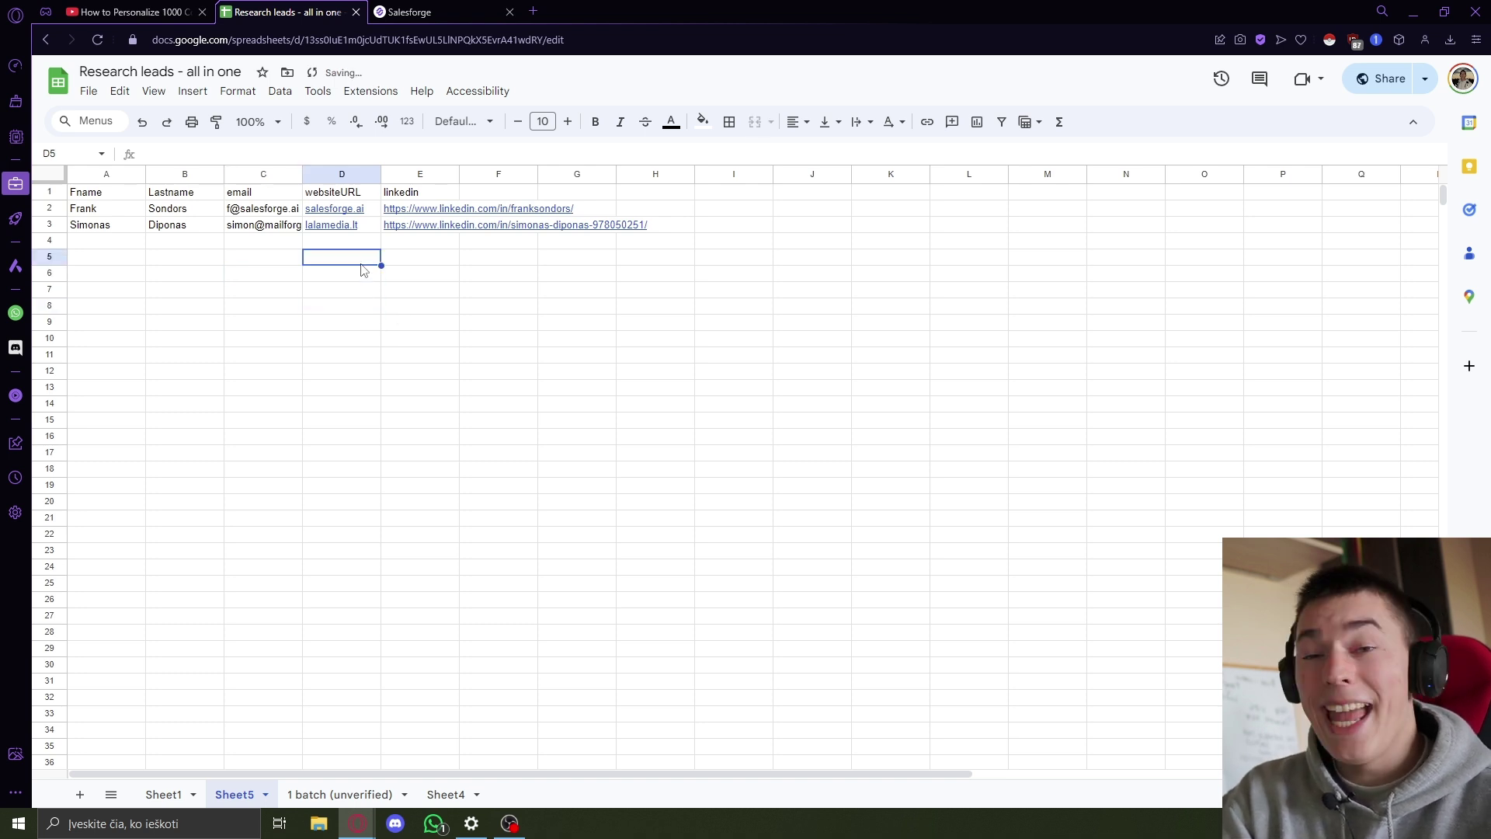
Select the websiteURL column D, then bring up the Salesforge Sequences page
click(131, 11)
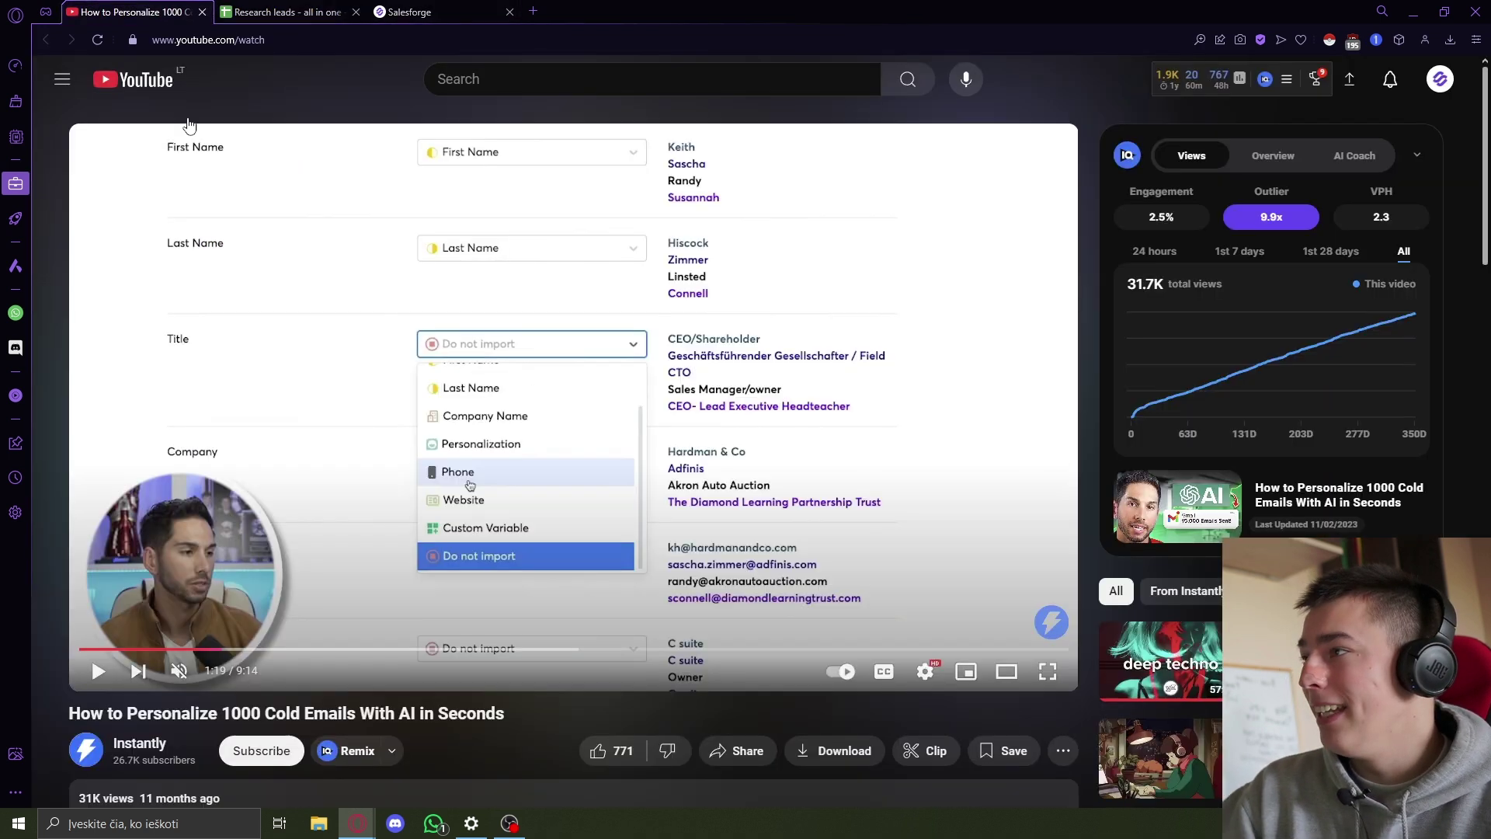
click(298, 6)
click(413, 243)
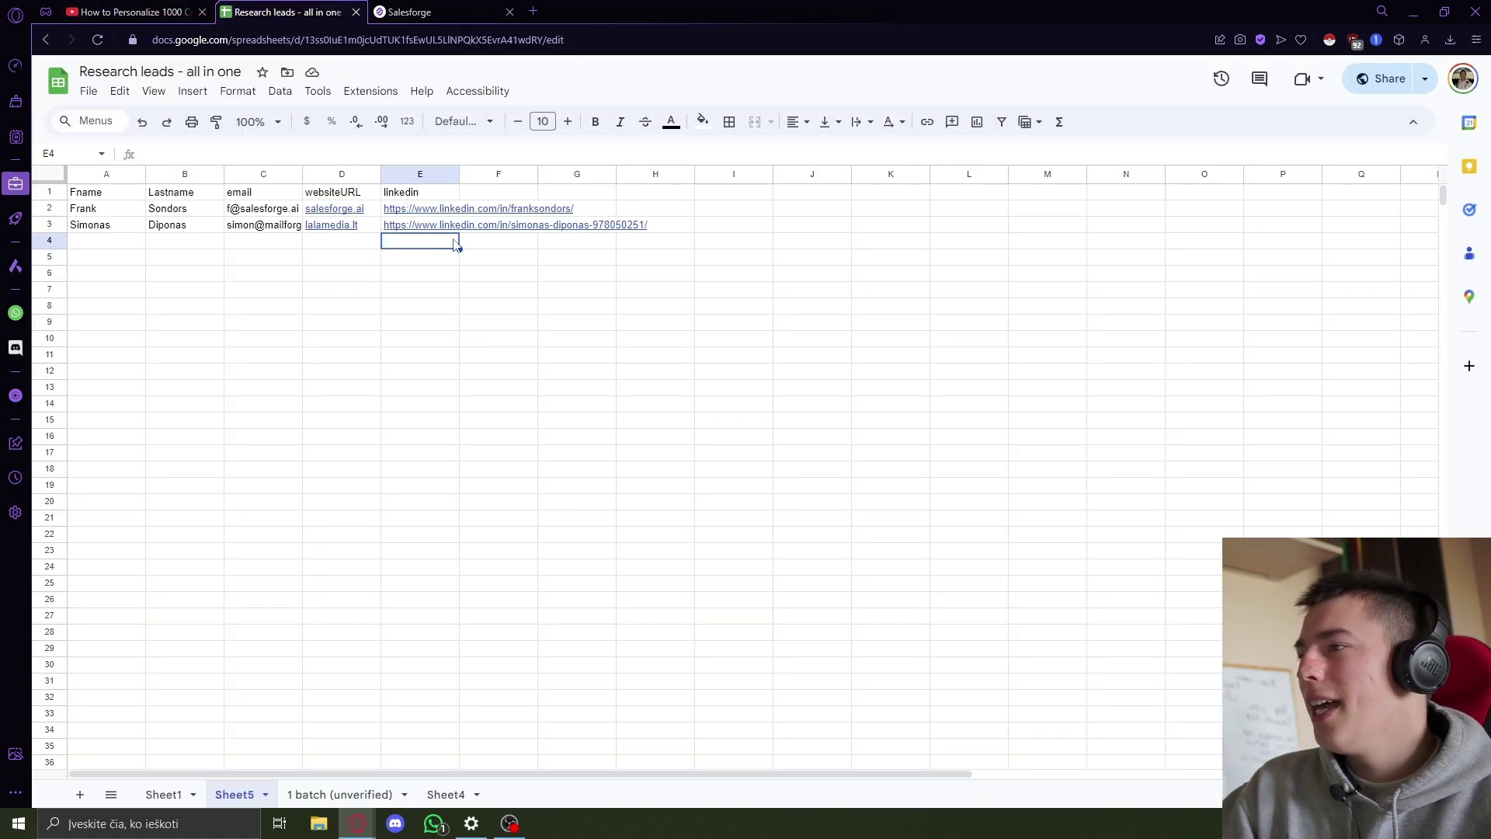
click(347, 178)
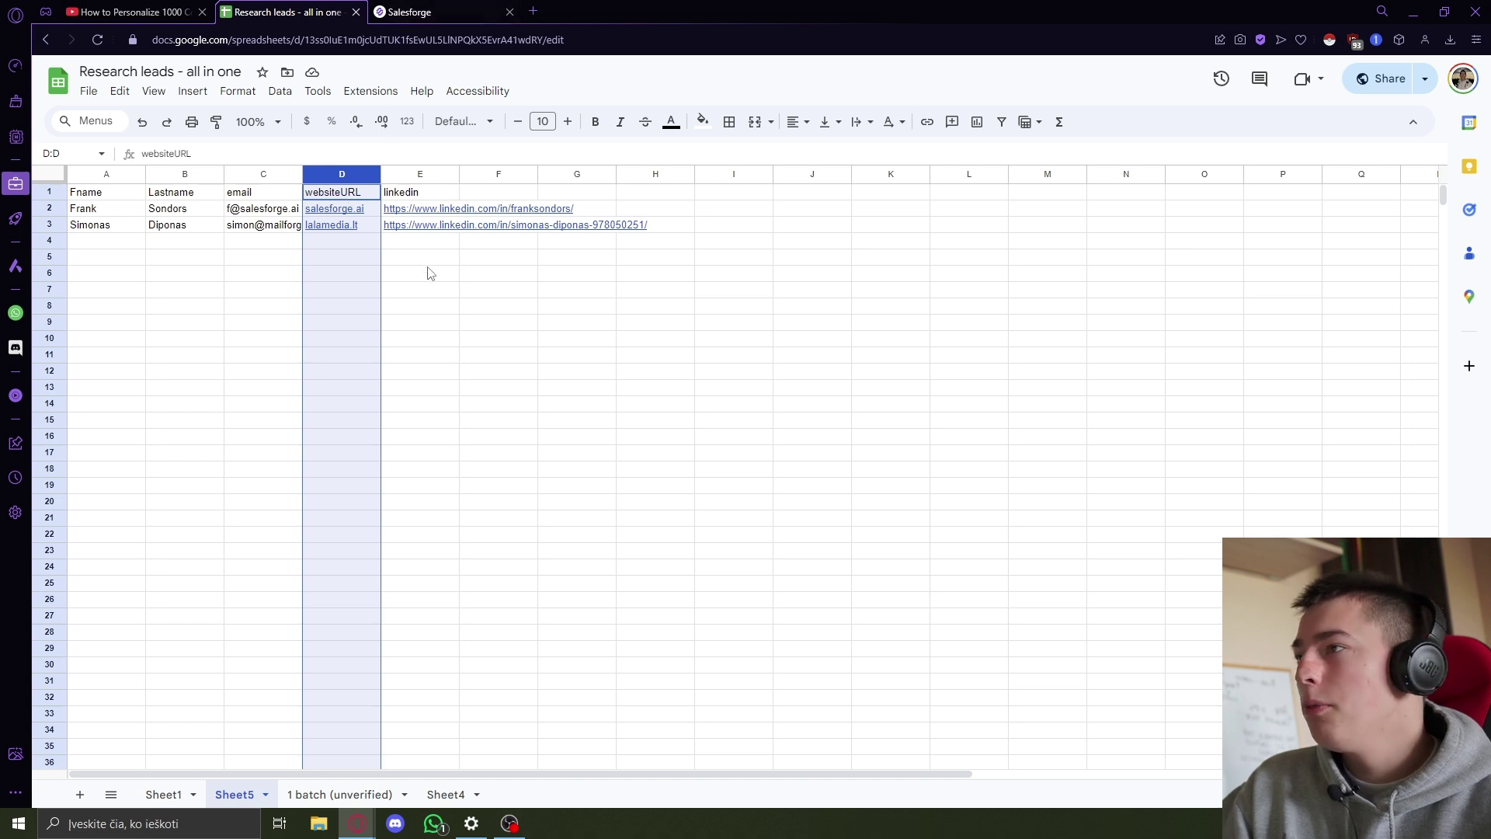
key(ctrl+Tab)
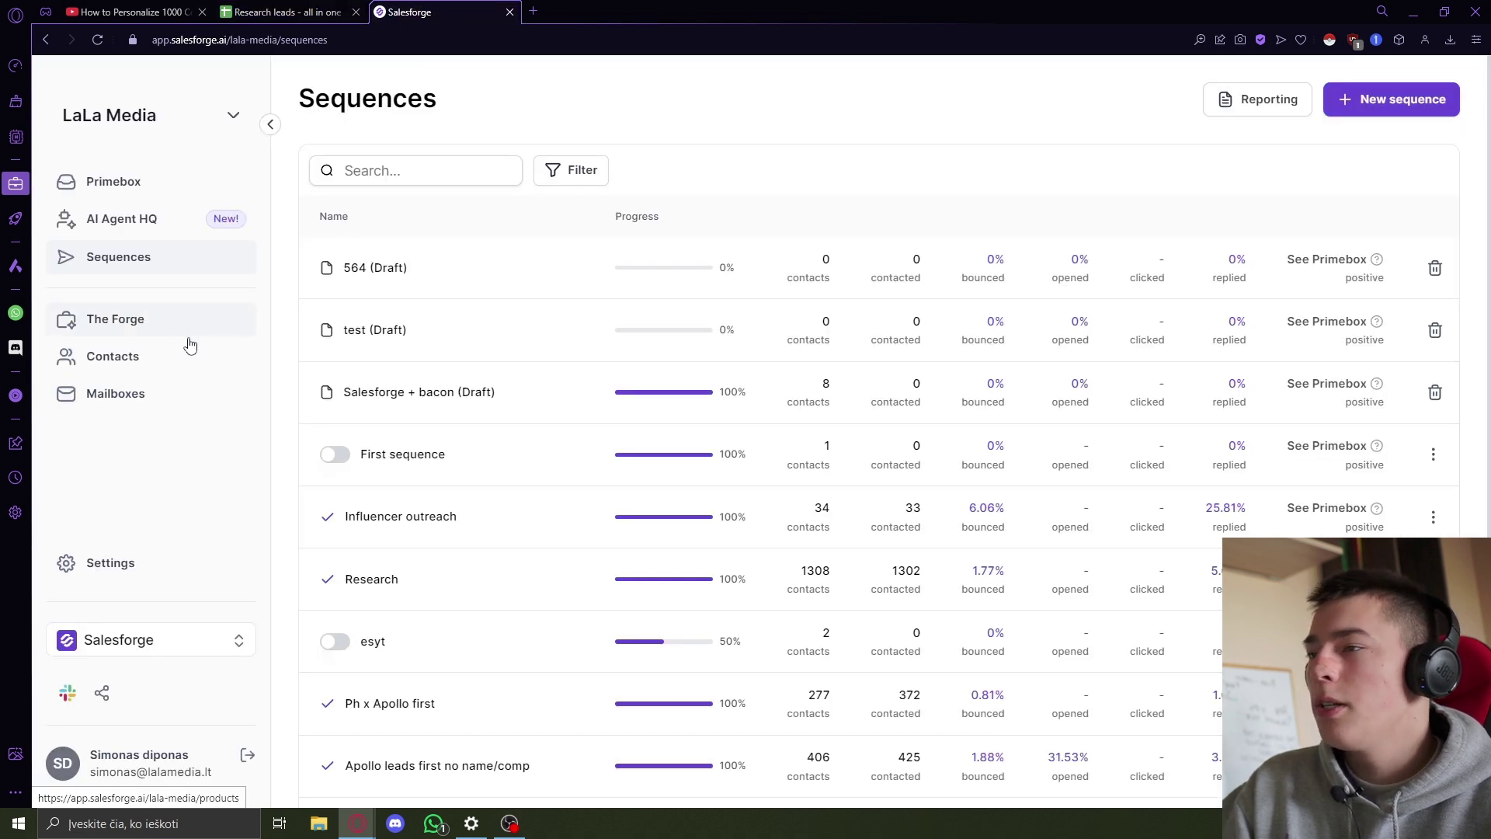
Create a new sequence named 'test' with a selected product
click(117, 355)
click(125, 261)
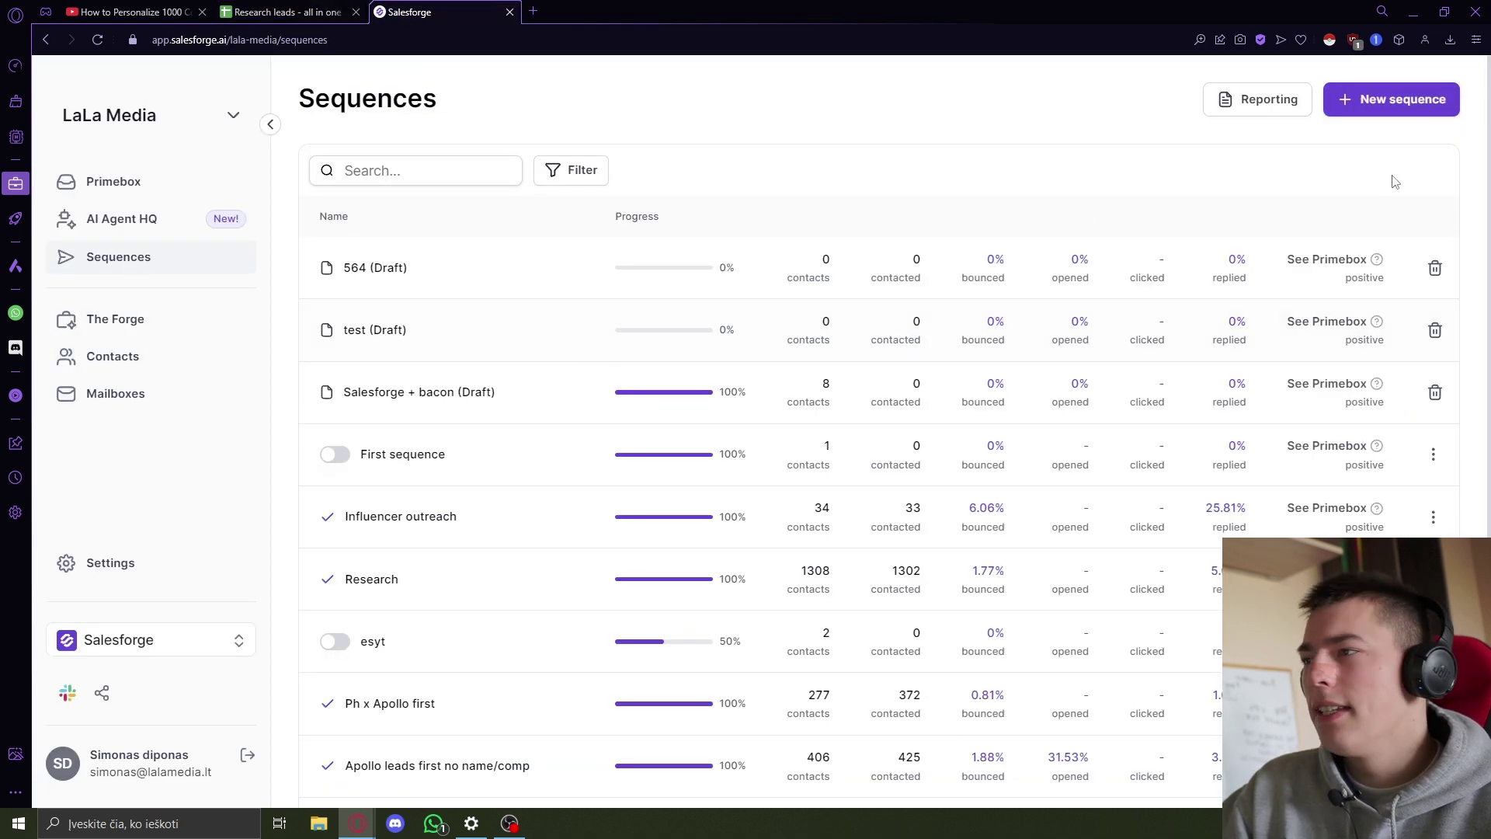
click(1391, 101)
text(test)
click(626, 386)
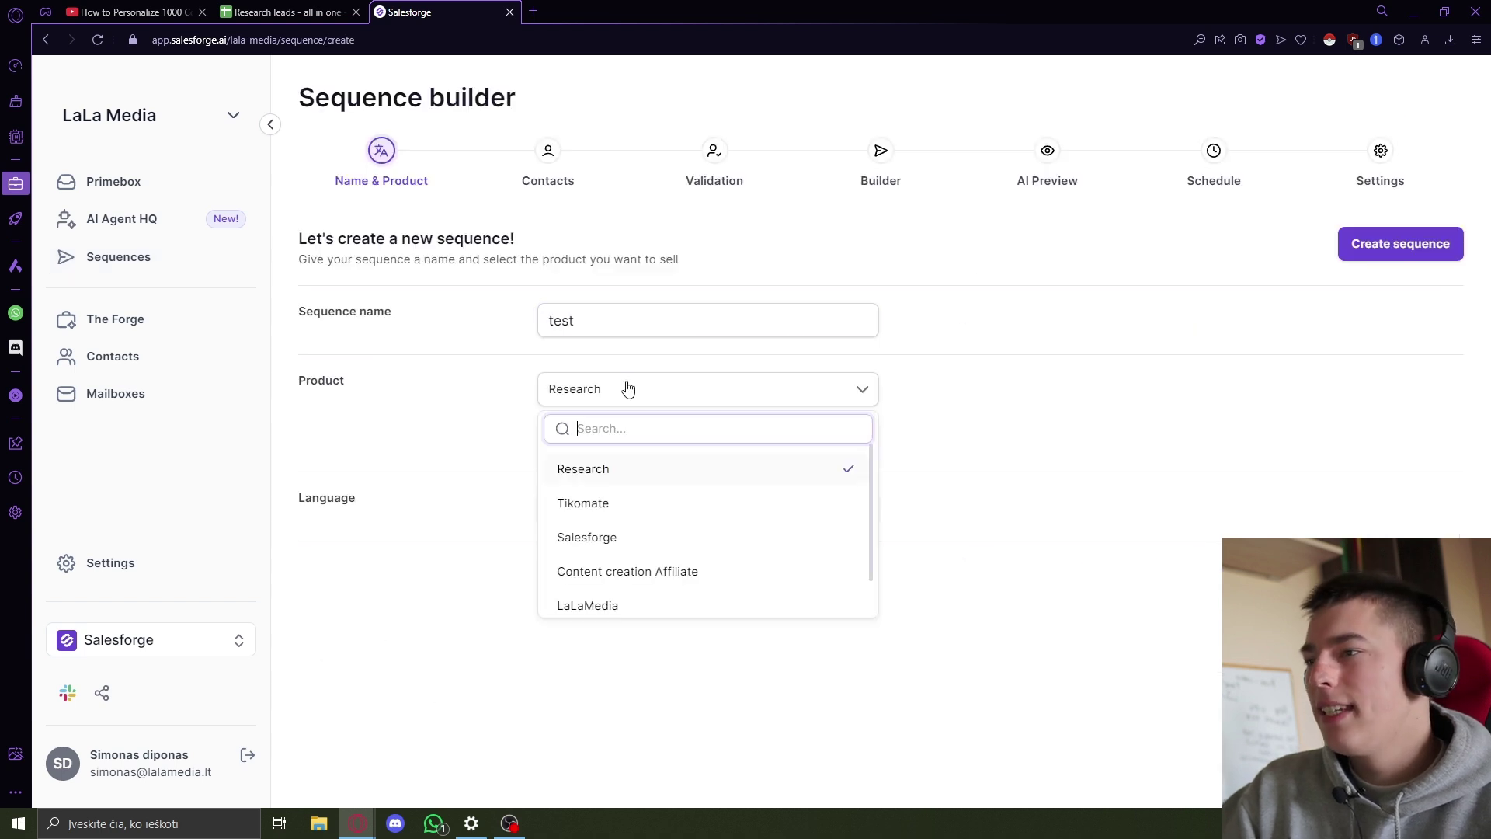
click(598, 536)
click(1390, 243)
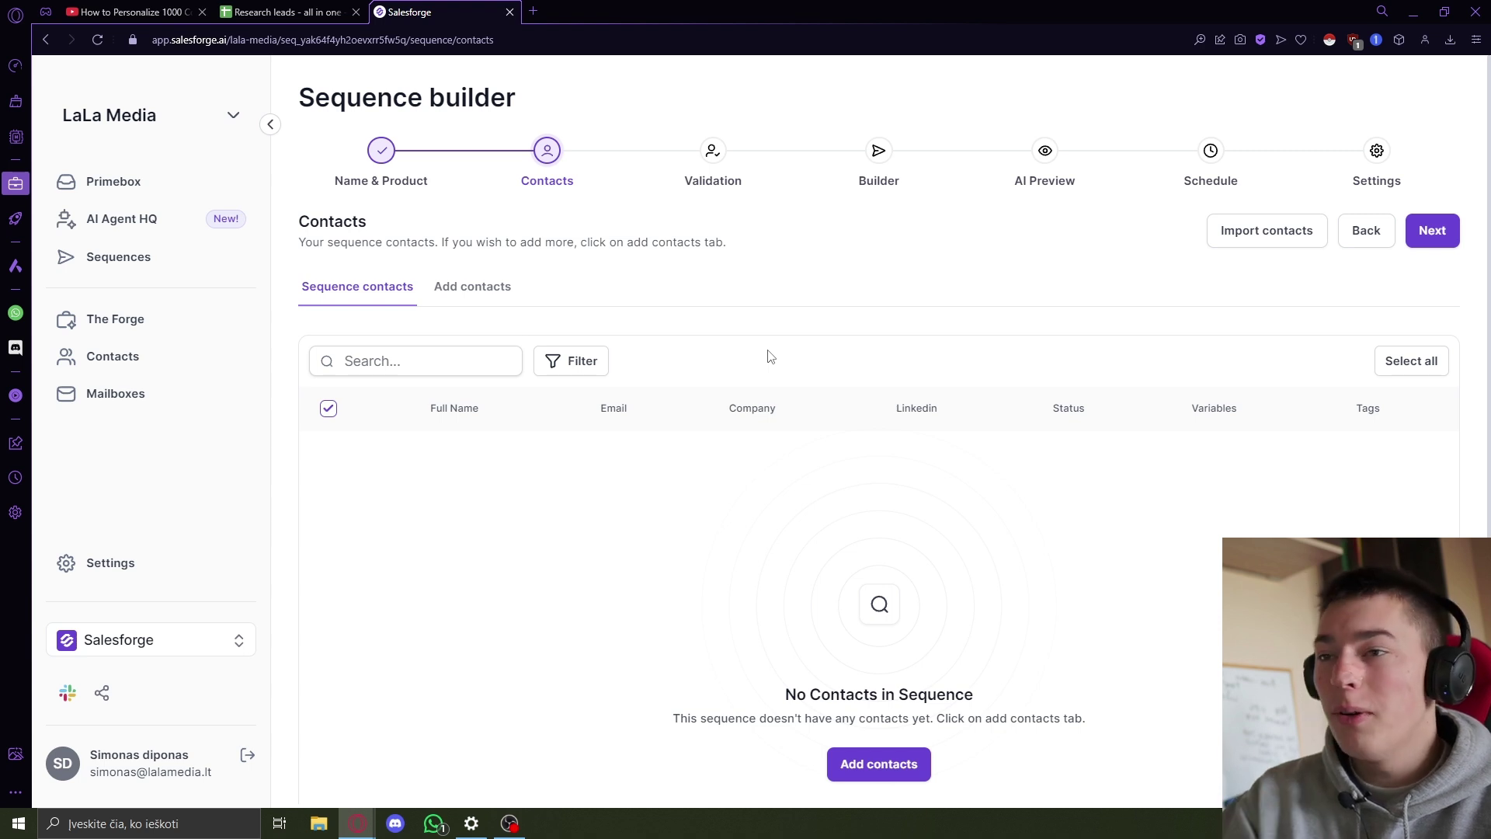
Add the two contacts tagged test10 to the sequence and proceed to the Step Builder
click(475, 287)
click(563, 365)
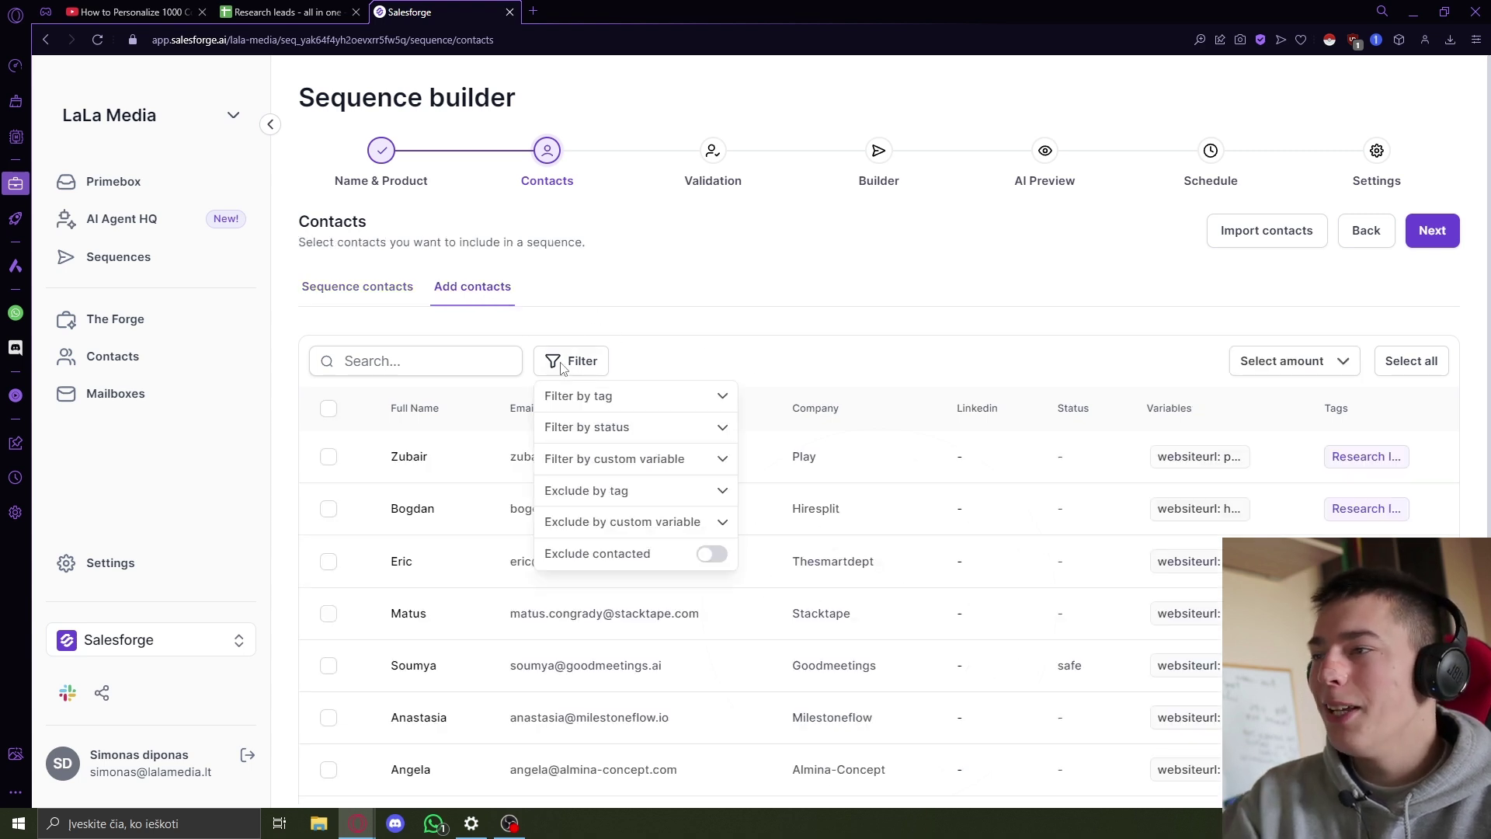
click(660, 396)
click(815, 609)
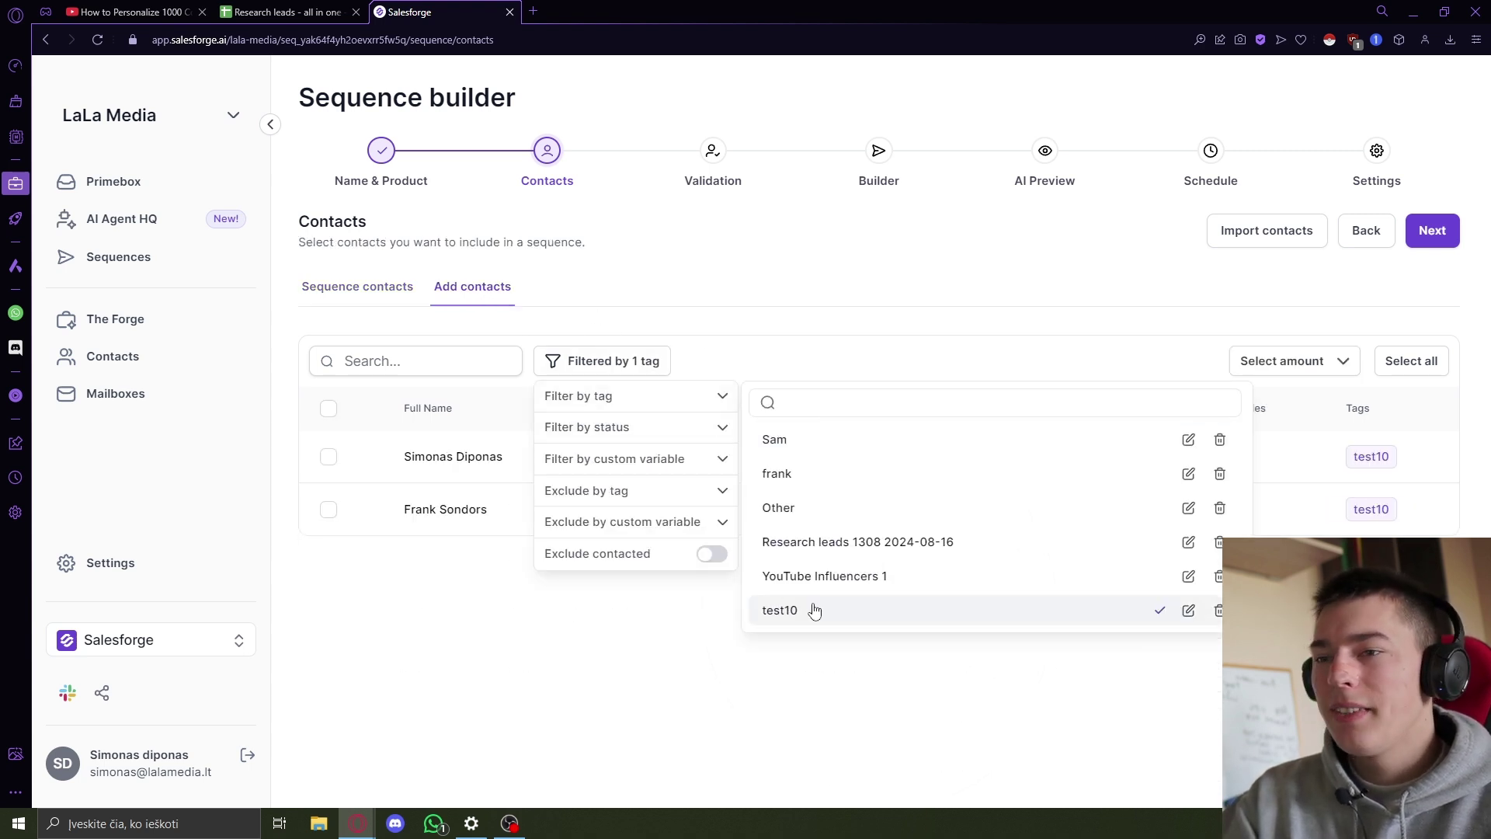
click(328, 456)
click(328, 509)
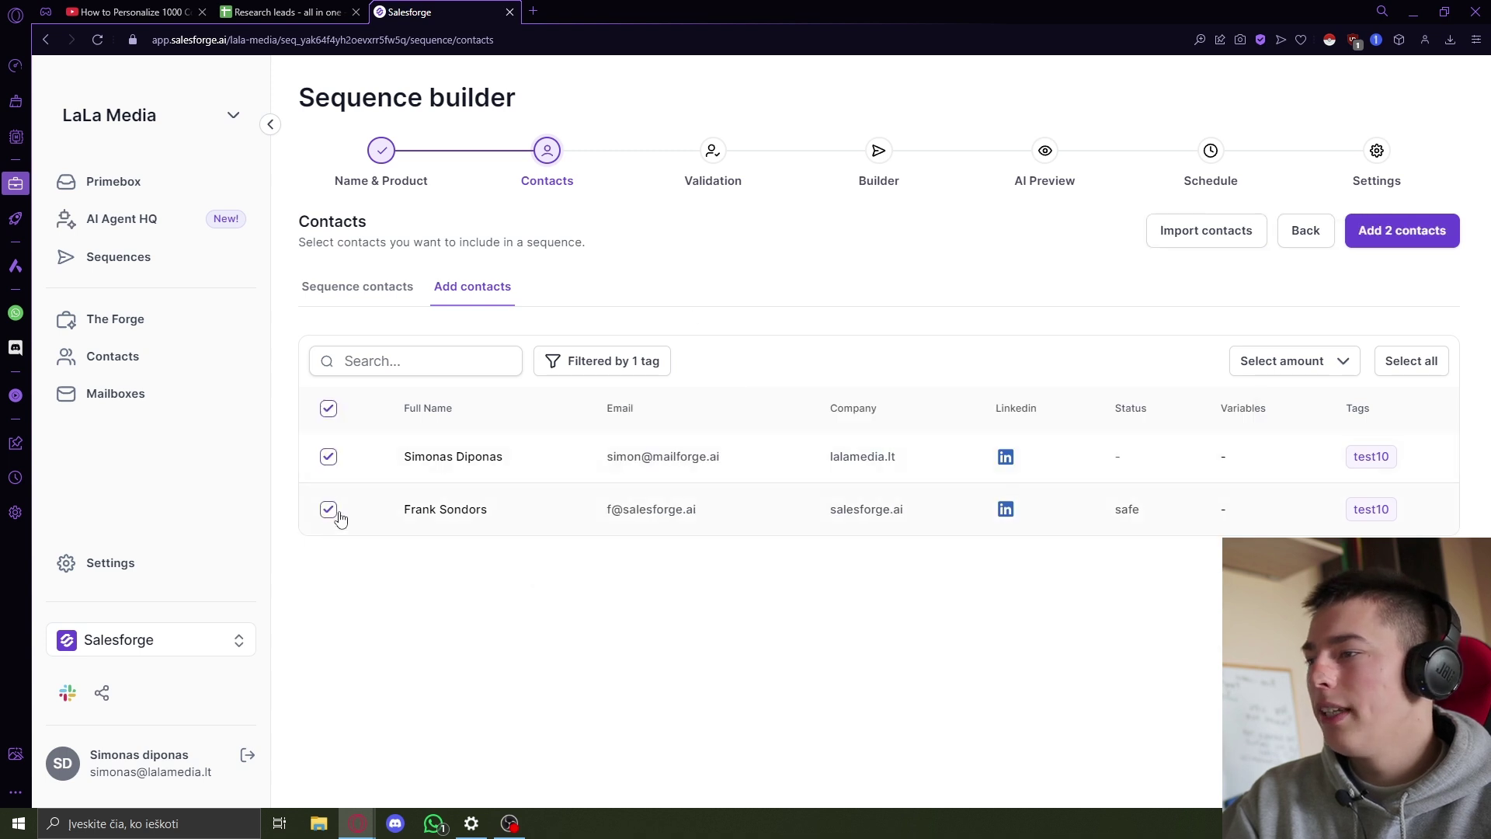
click(1393, 234)
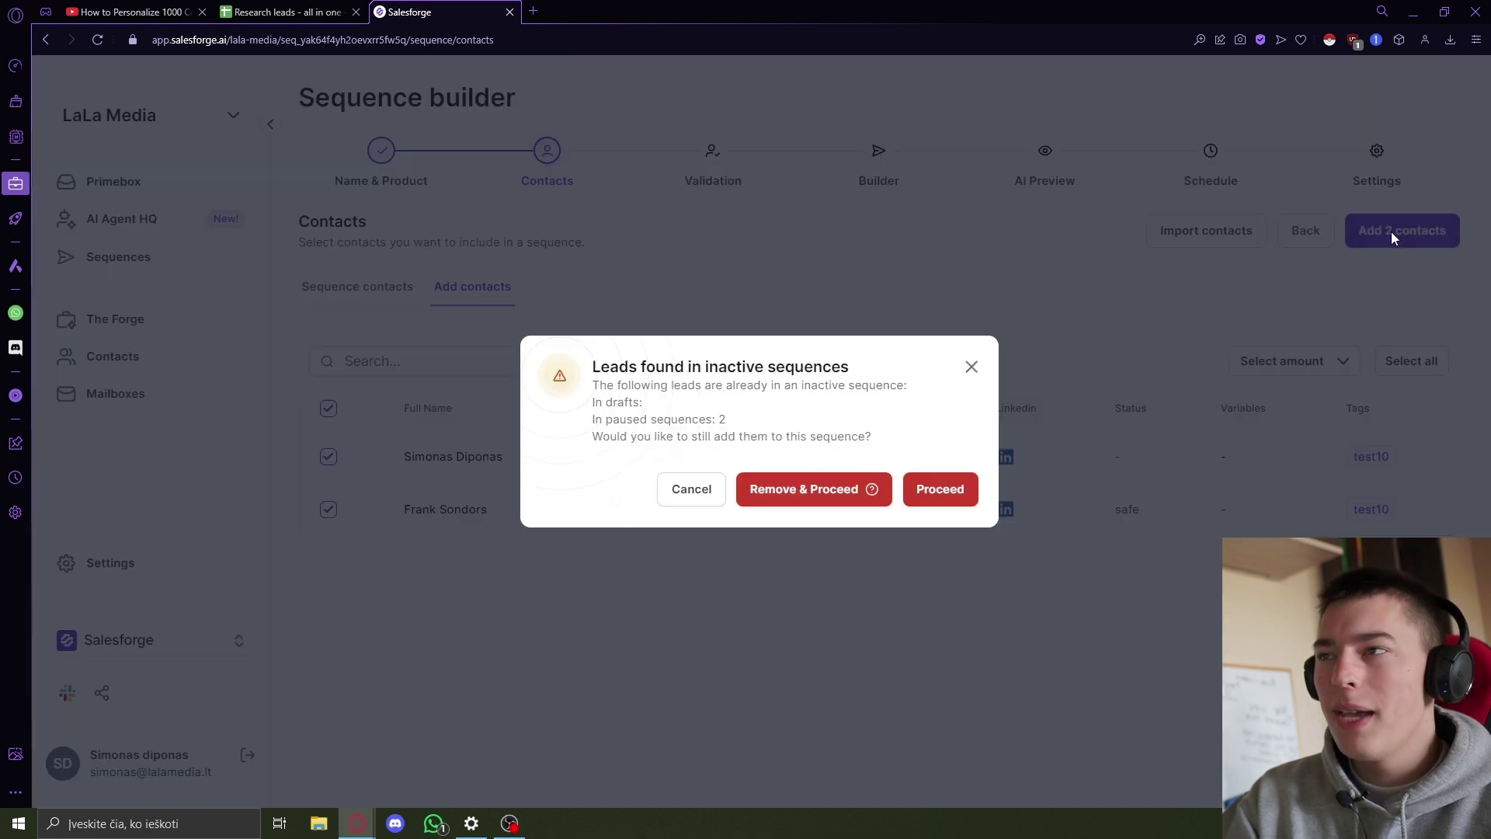
click(870, 501)
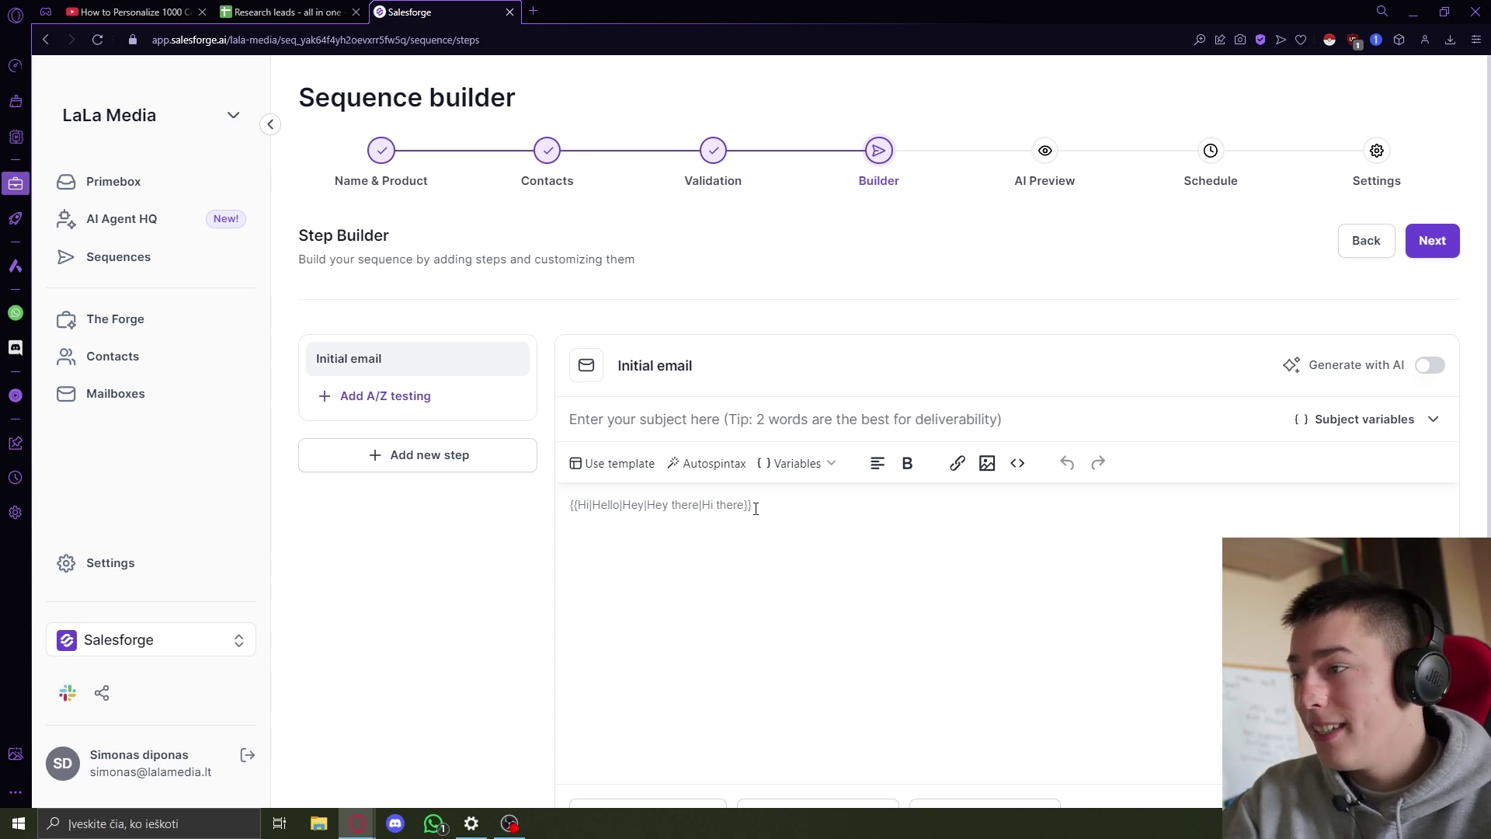
Insert the {{icebreaker}} variable as the Initial email body, then return to the YouTube tutorial
scroll(775, 543, down, 1)
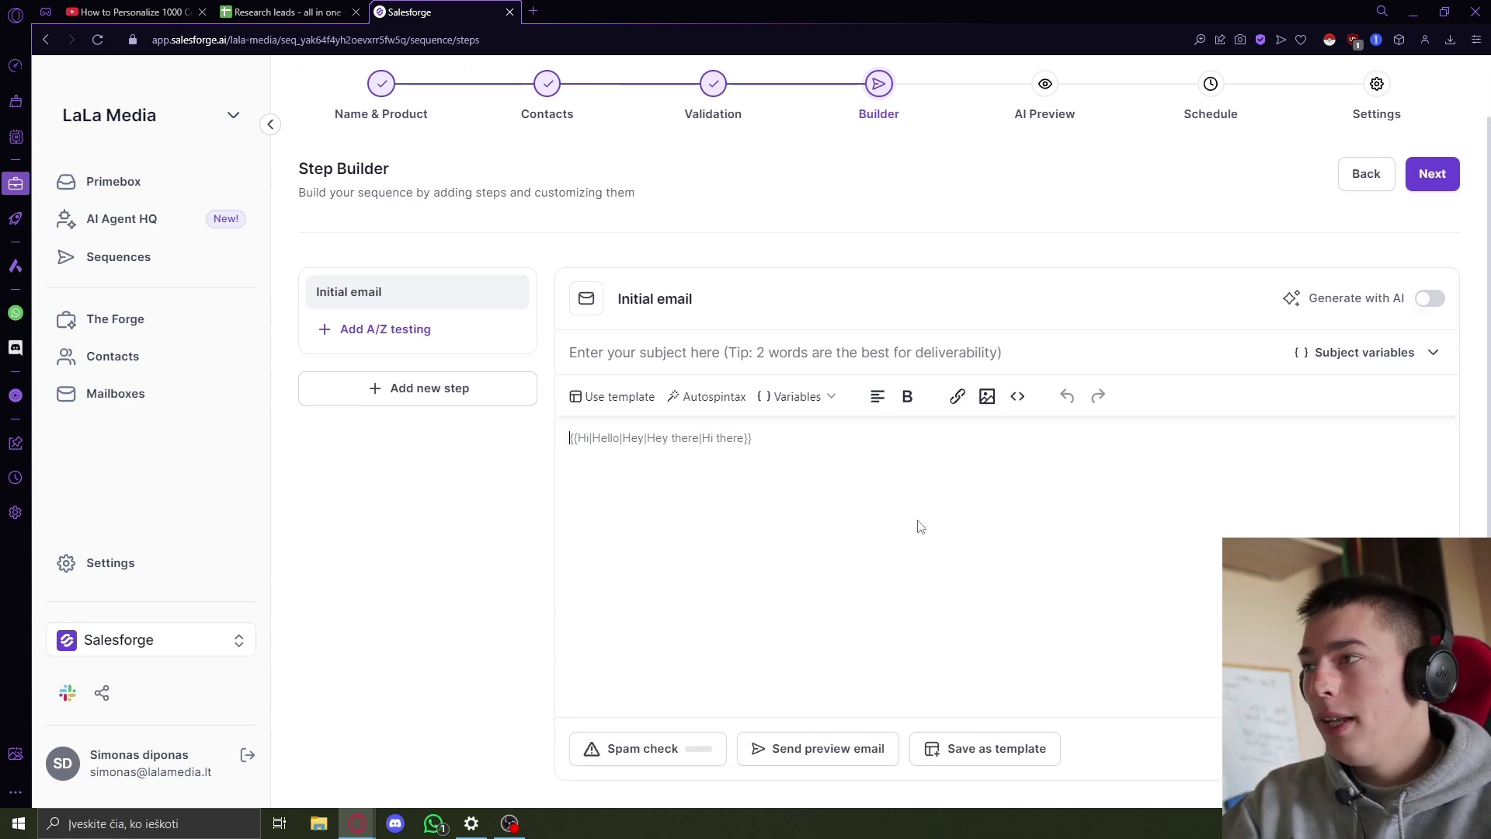
click(796, 396)
scroll(825, 560, down, 1)
click(805, 776)
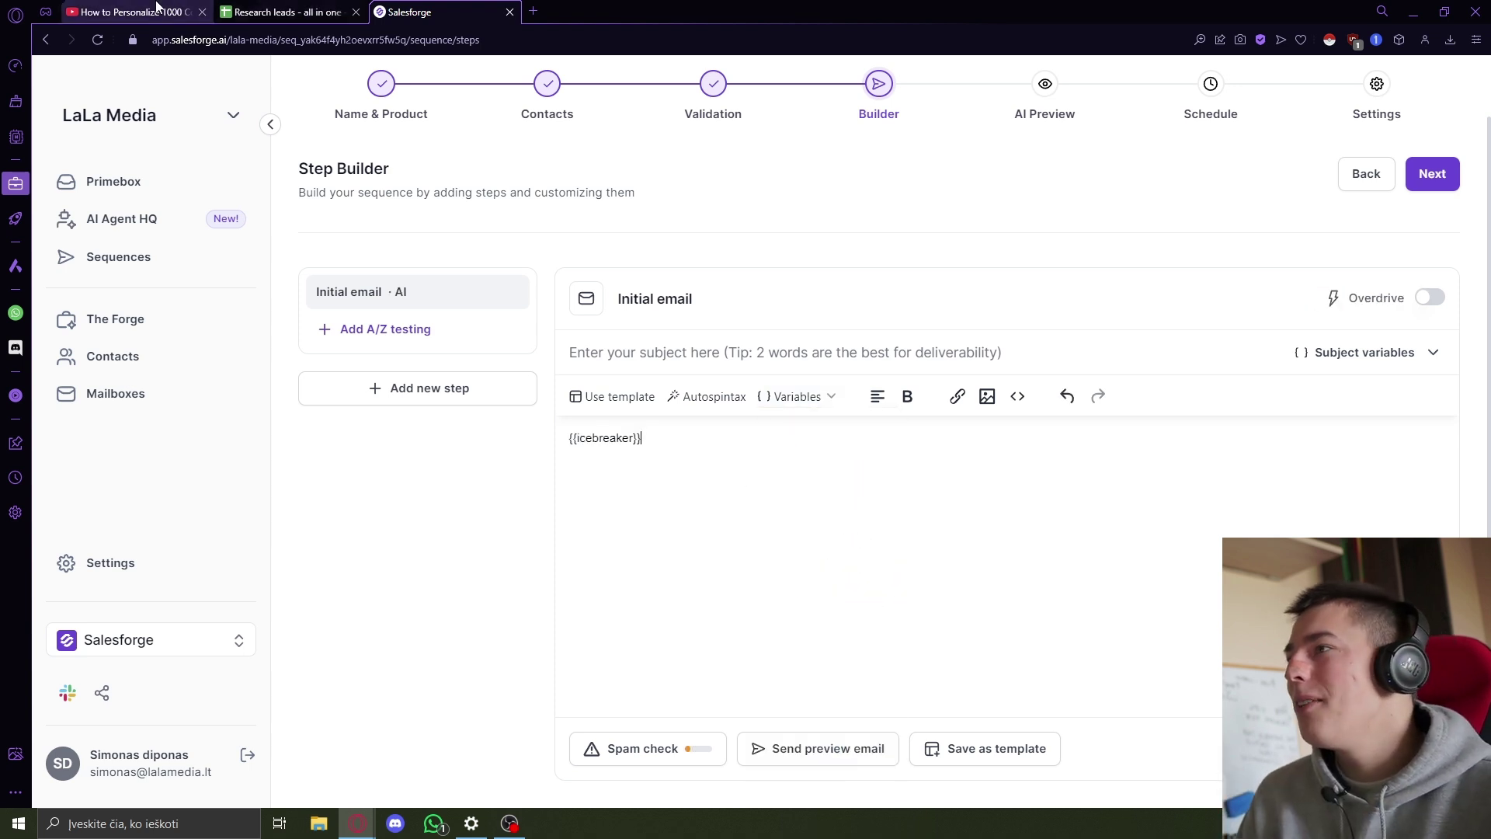
click(128, 12)
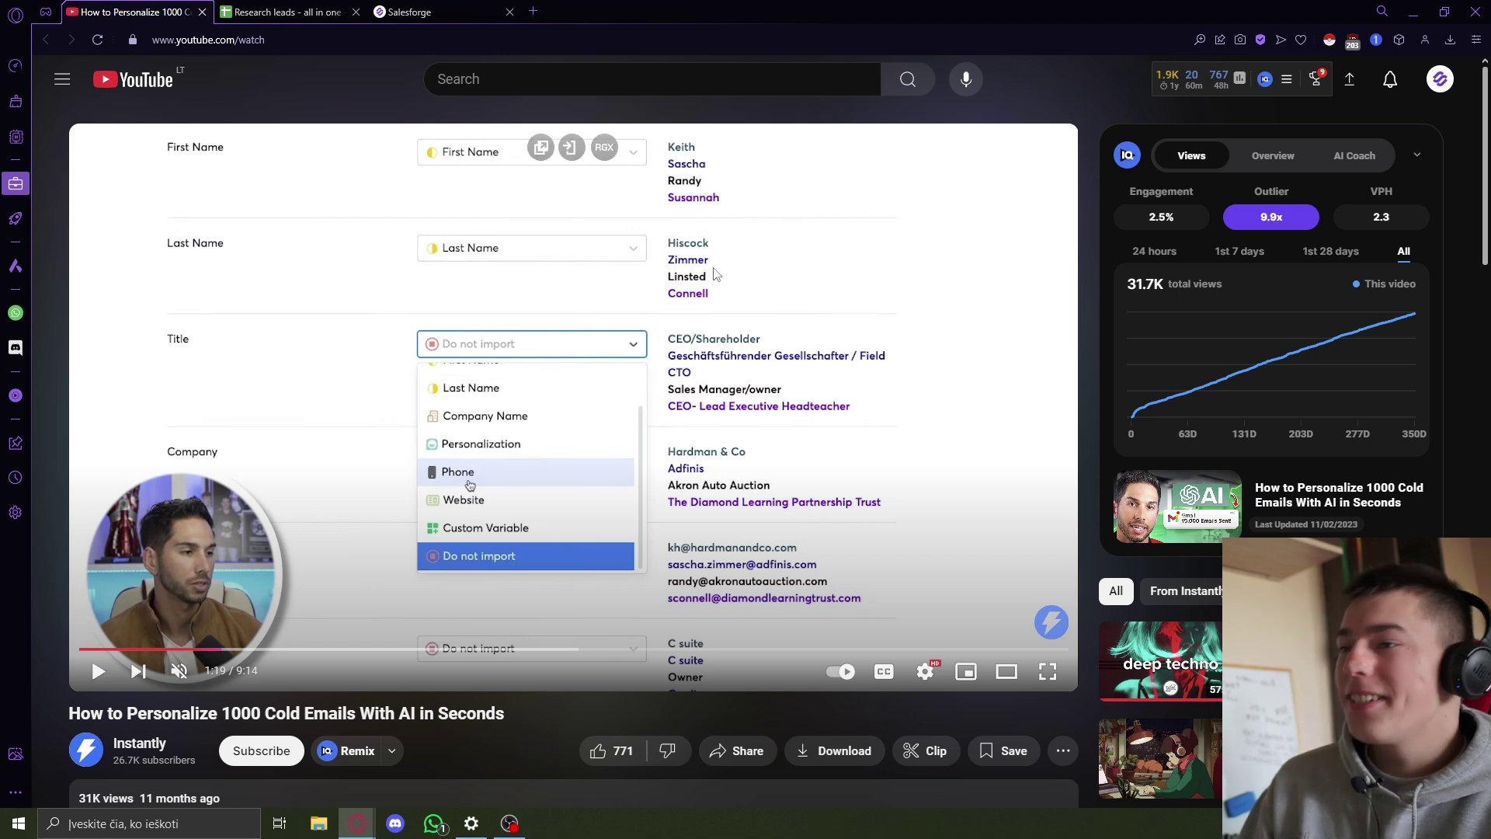
Skip the tutorial ahead to about 3:39, showing the 'General unique opening sentence' prompt template
drag(212, 649, 285, 650)
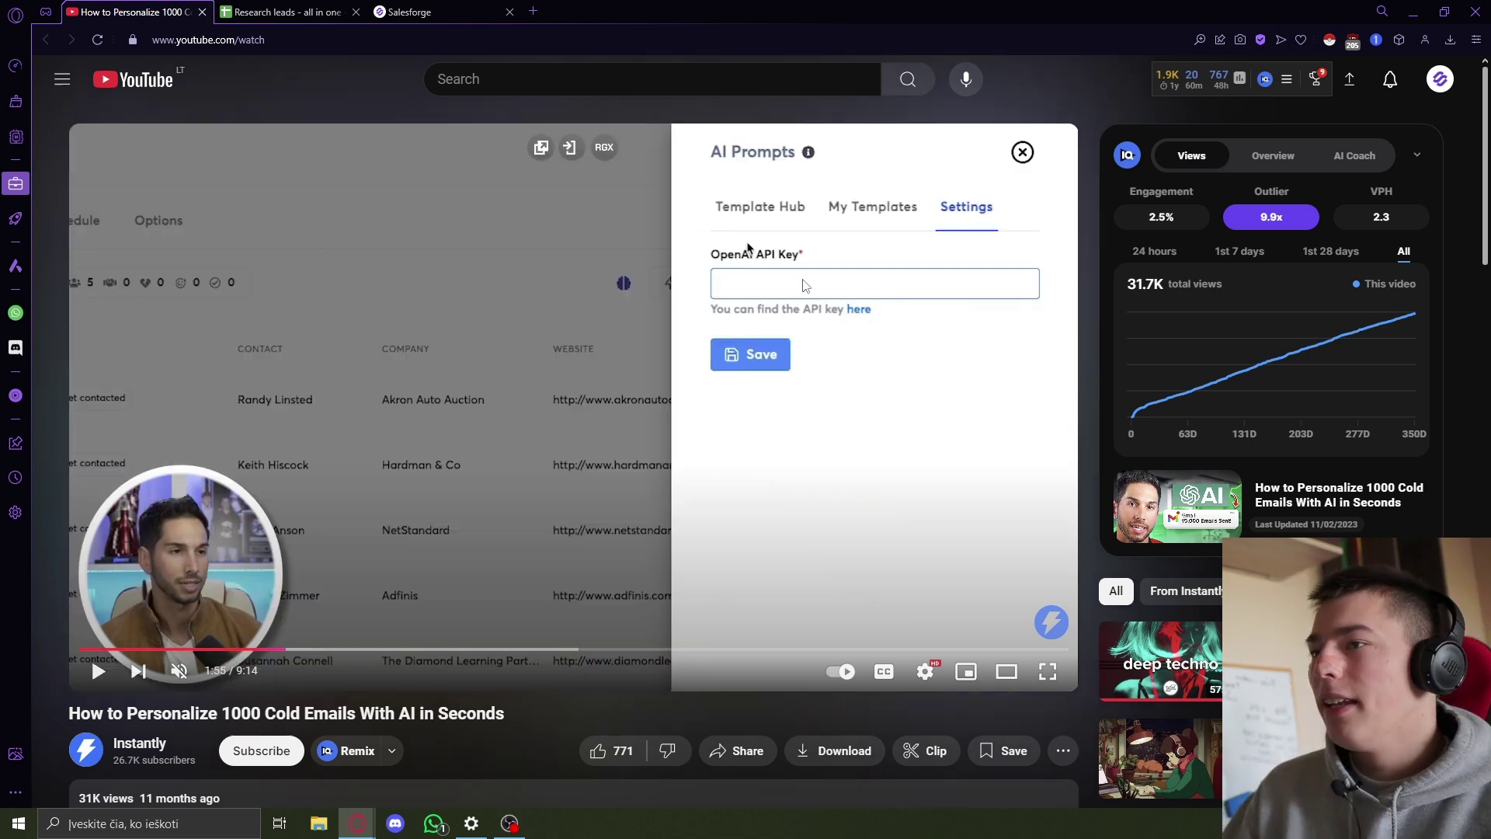
click(357, 649)
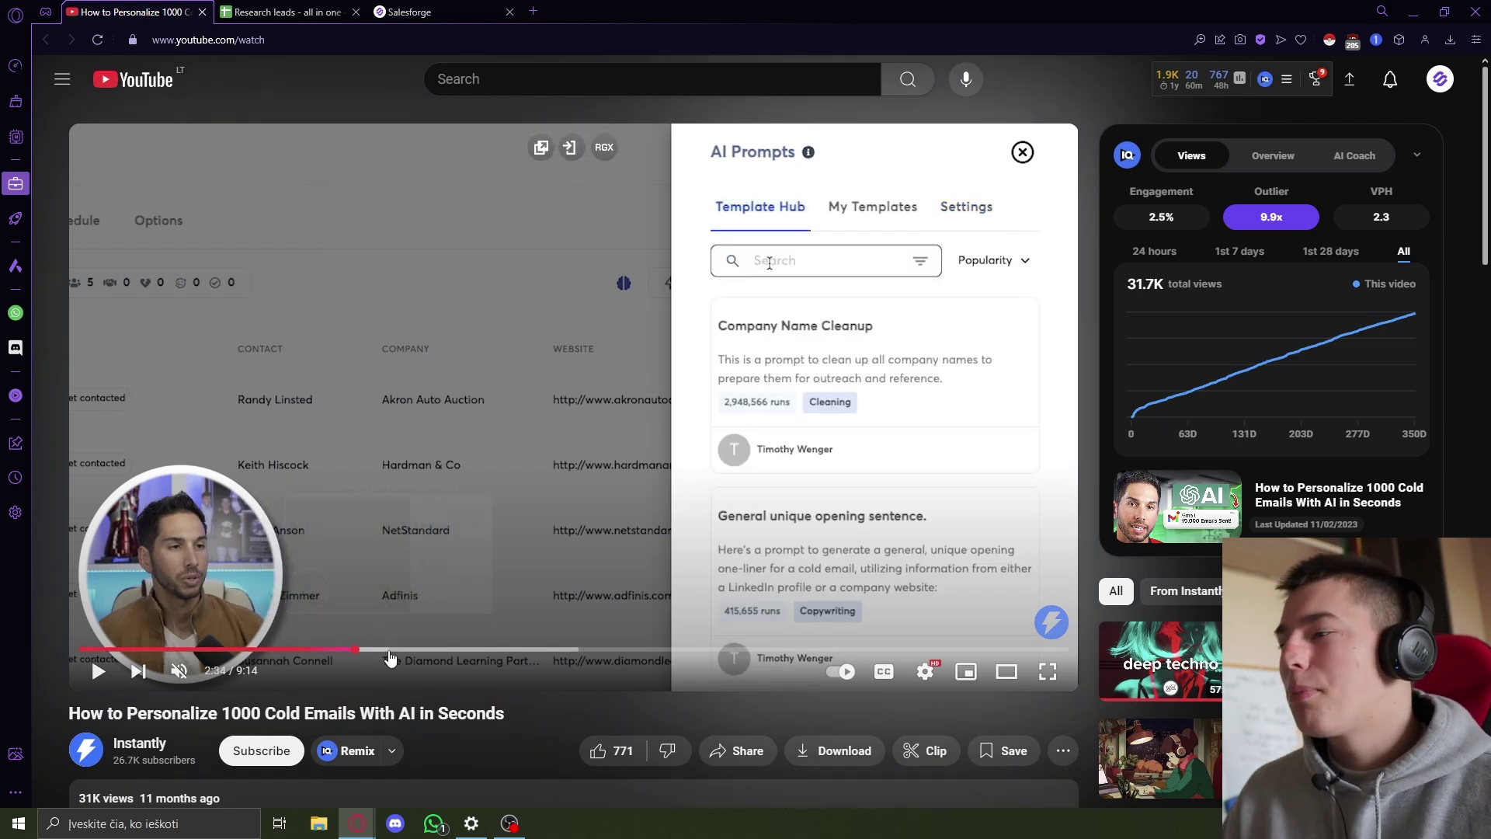
click(468, 649)
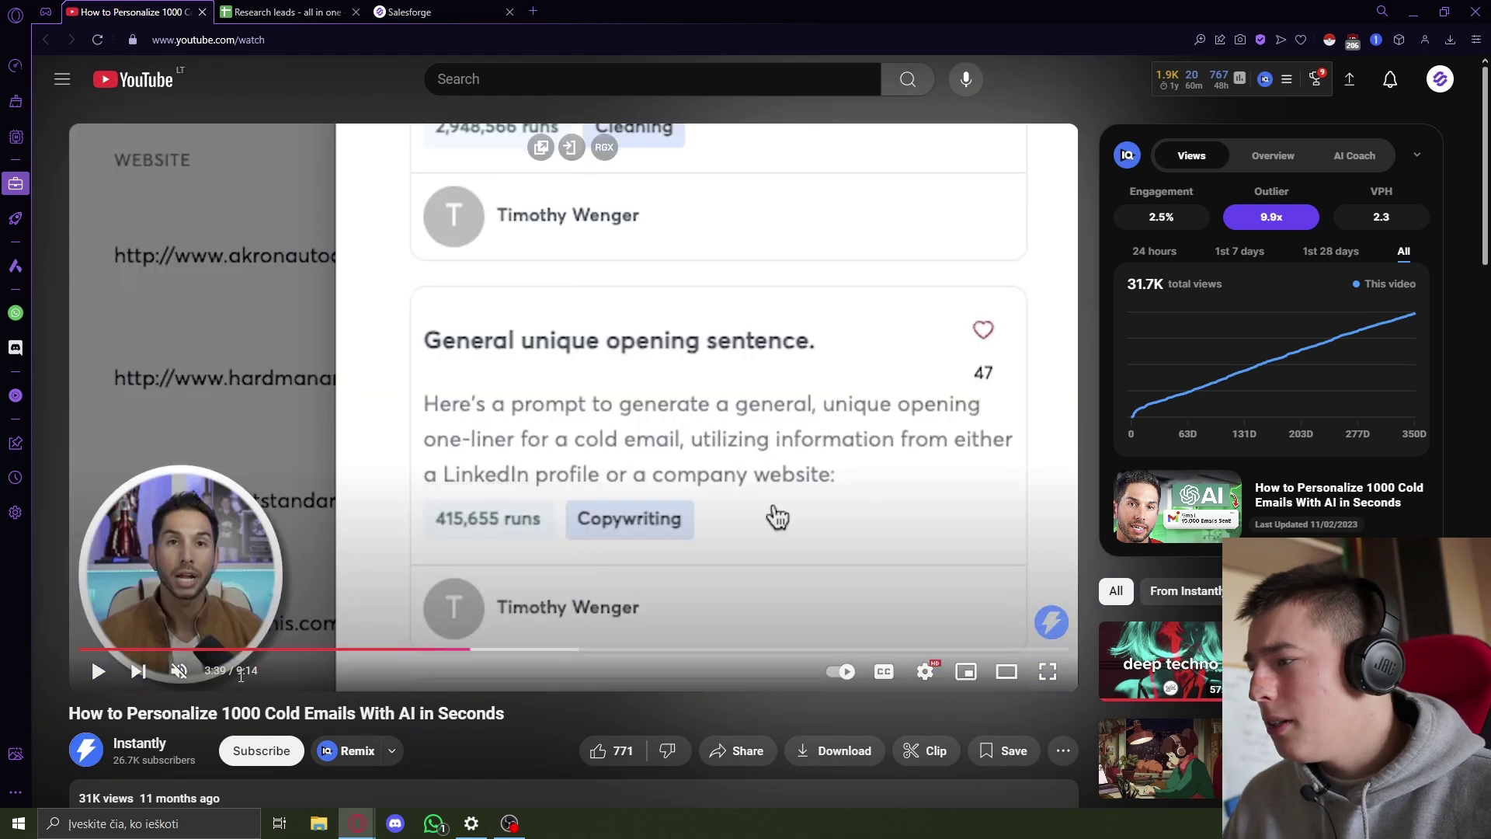
Open and close the Variables list, leaving the body as just {{icebreaker}}
key(ctrl+Tab)
key(ctrl+Tab)
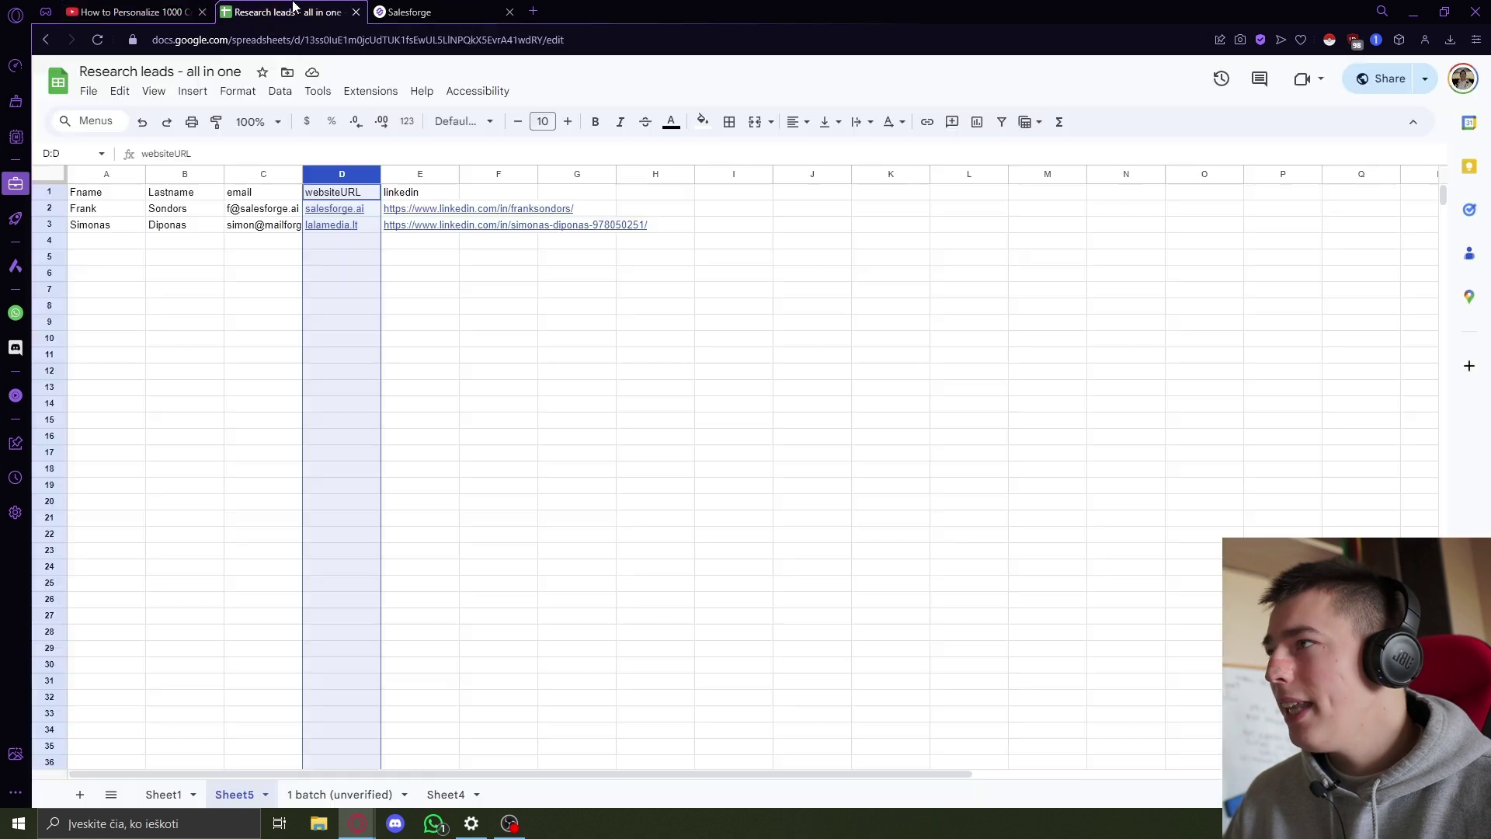
click(796, 396)
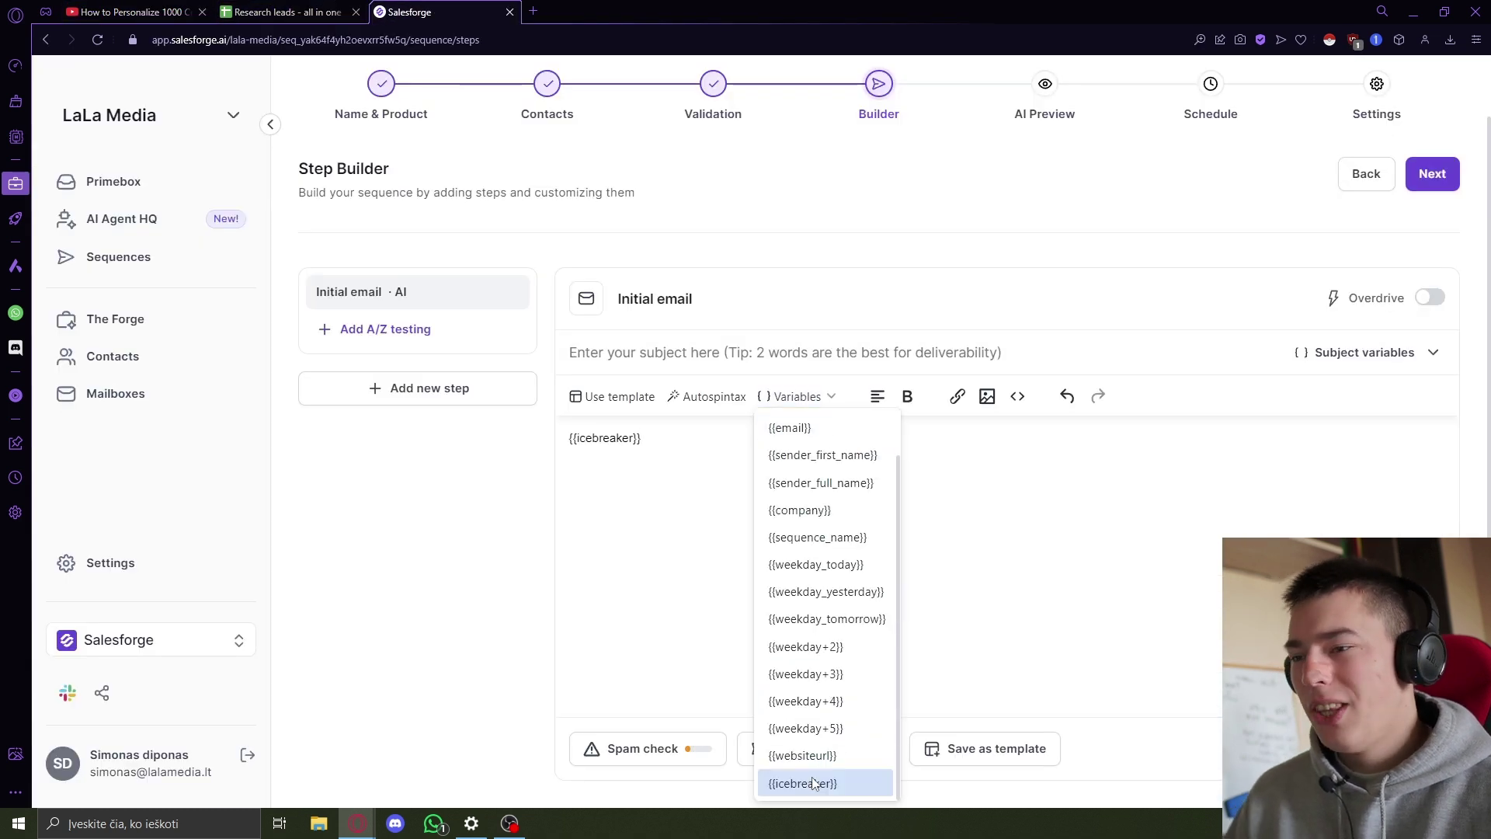
click(645, 538)
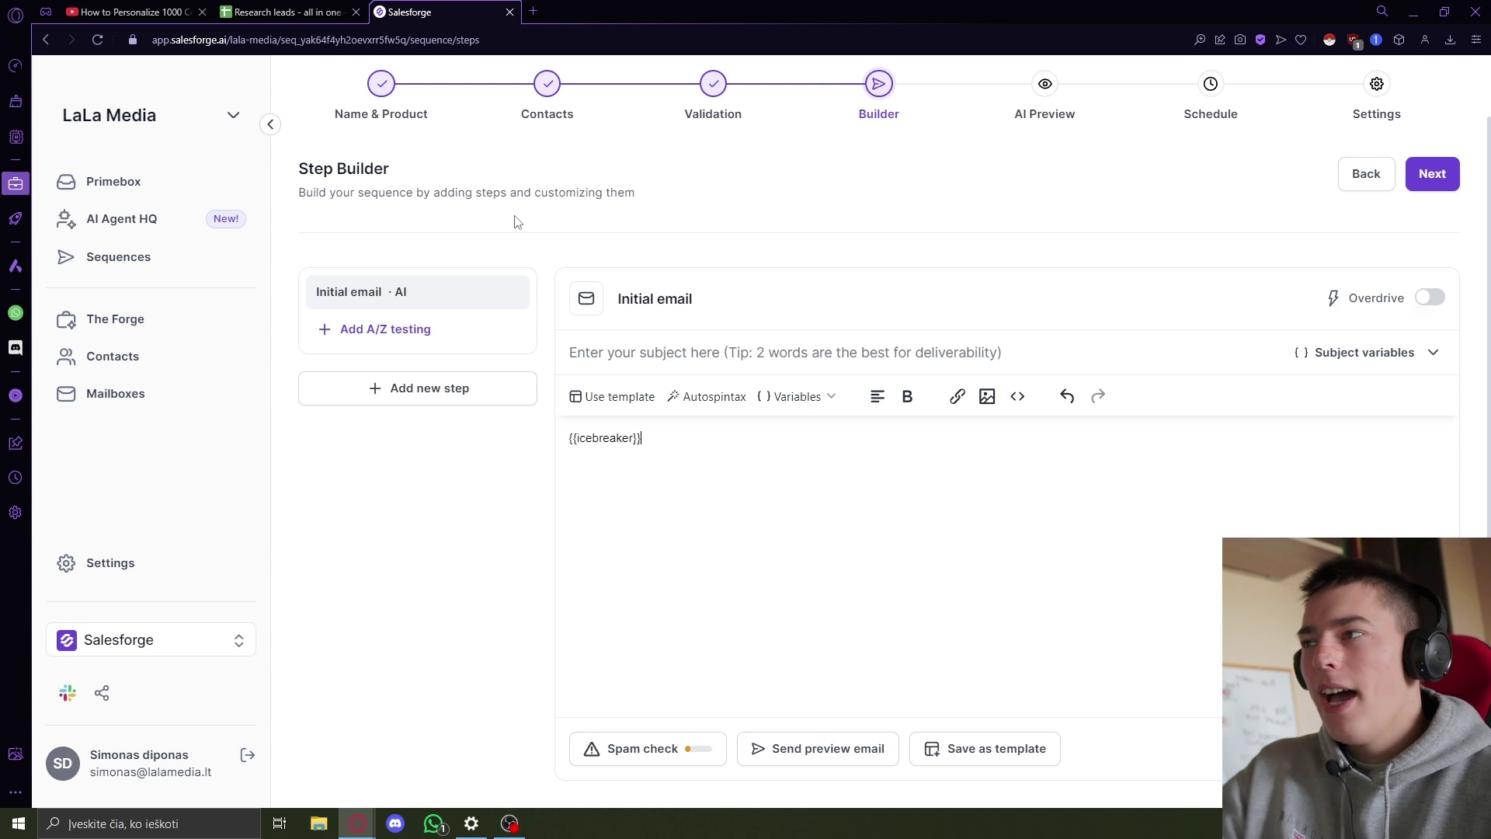
Check the Research leads sheet, then go back through Salesforge to the YouTube tutorial
click(275, 11)
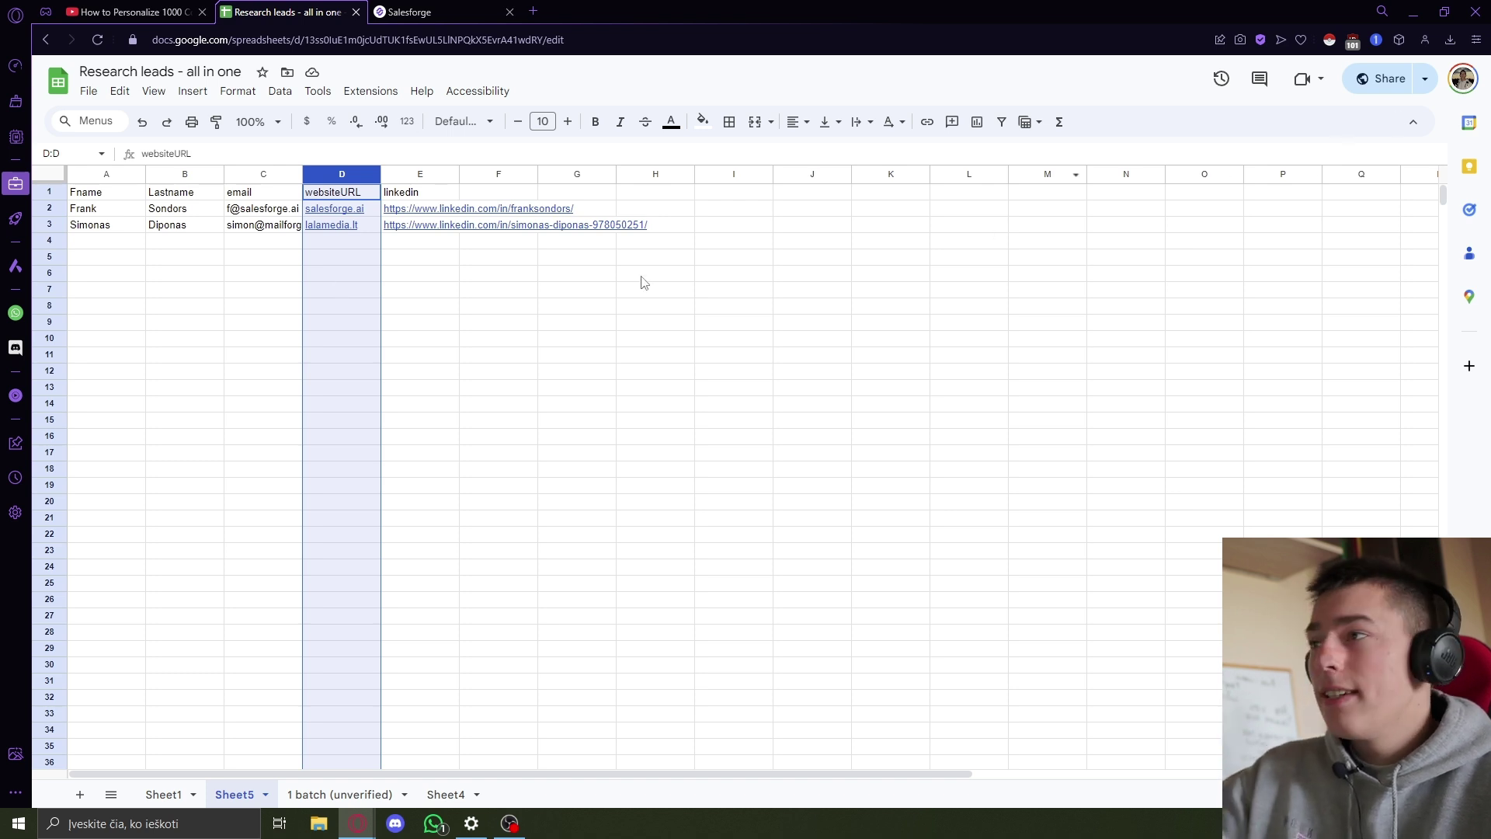
click(461, 11)
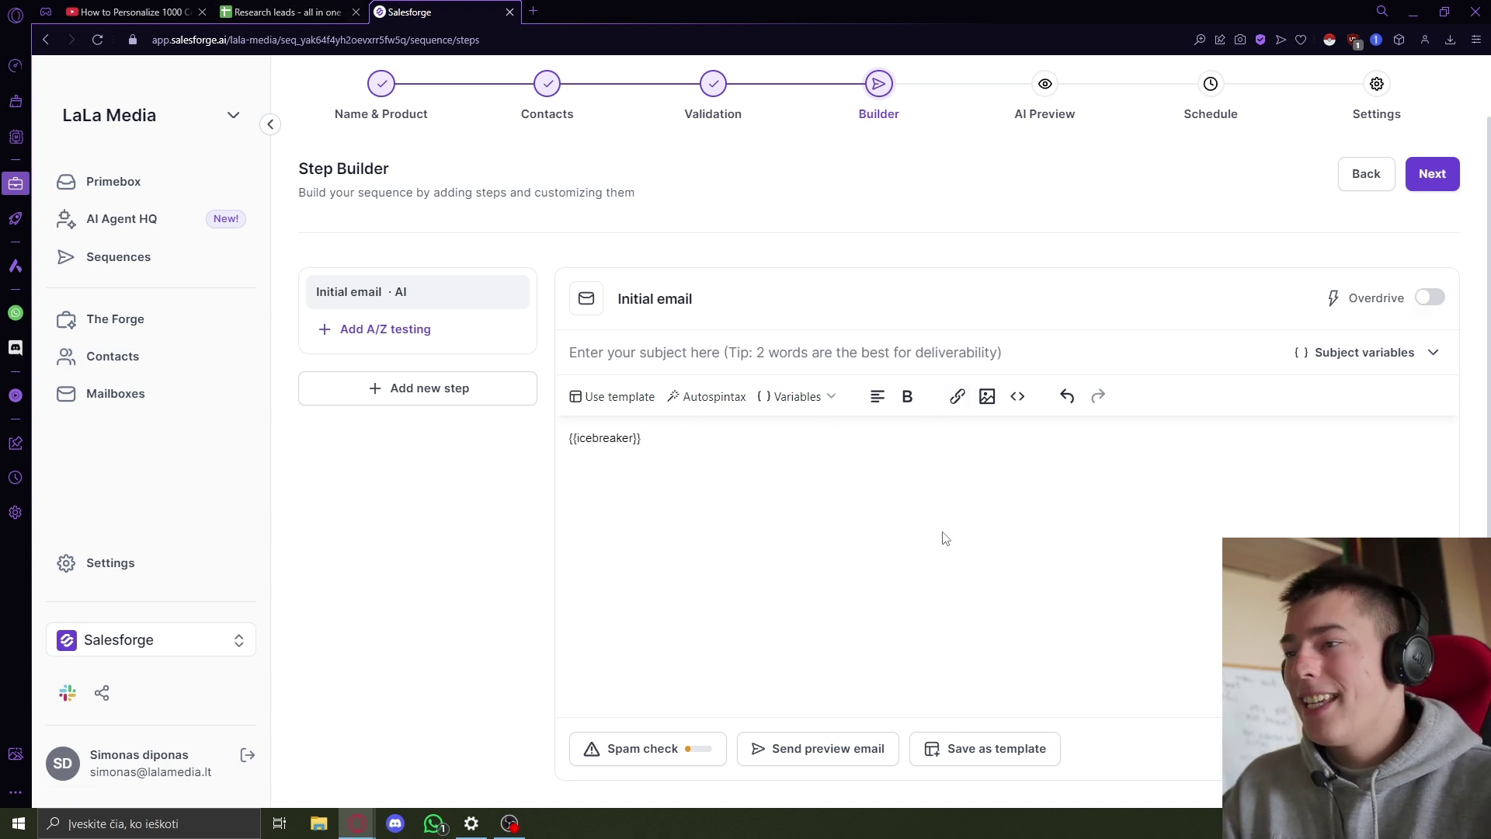
key(ctrl+shift+Tab)
key(ctrl+shift+Tab)
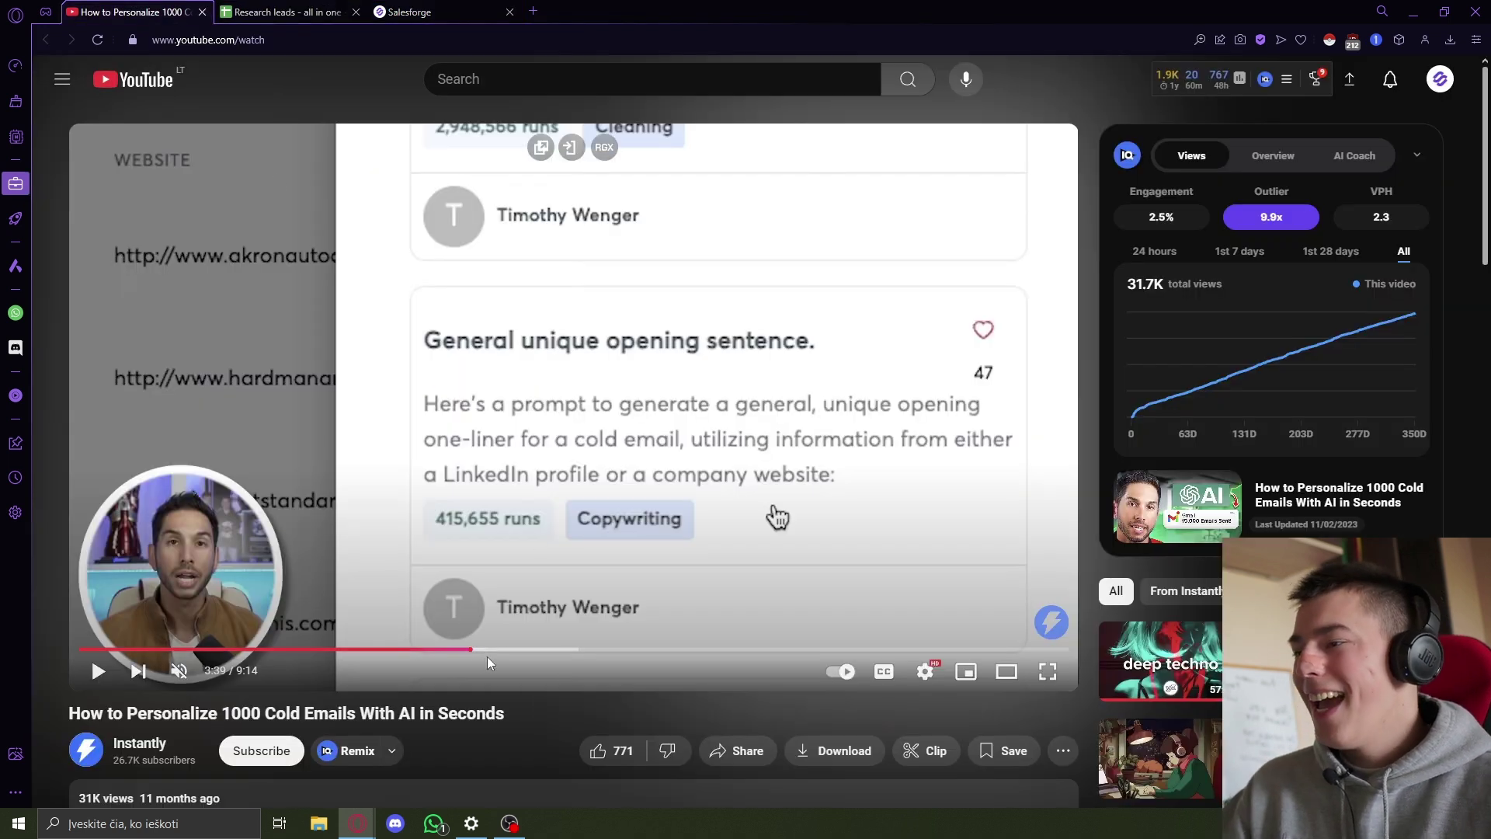
Skip the tutorial ahead to about 5:03 and speed up its playback
click(503, 649)
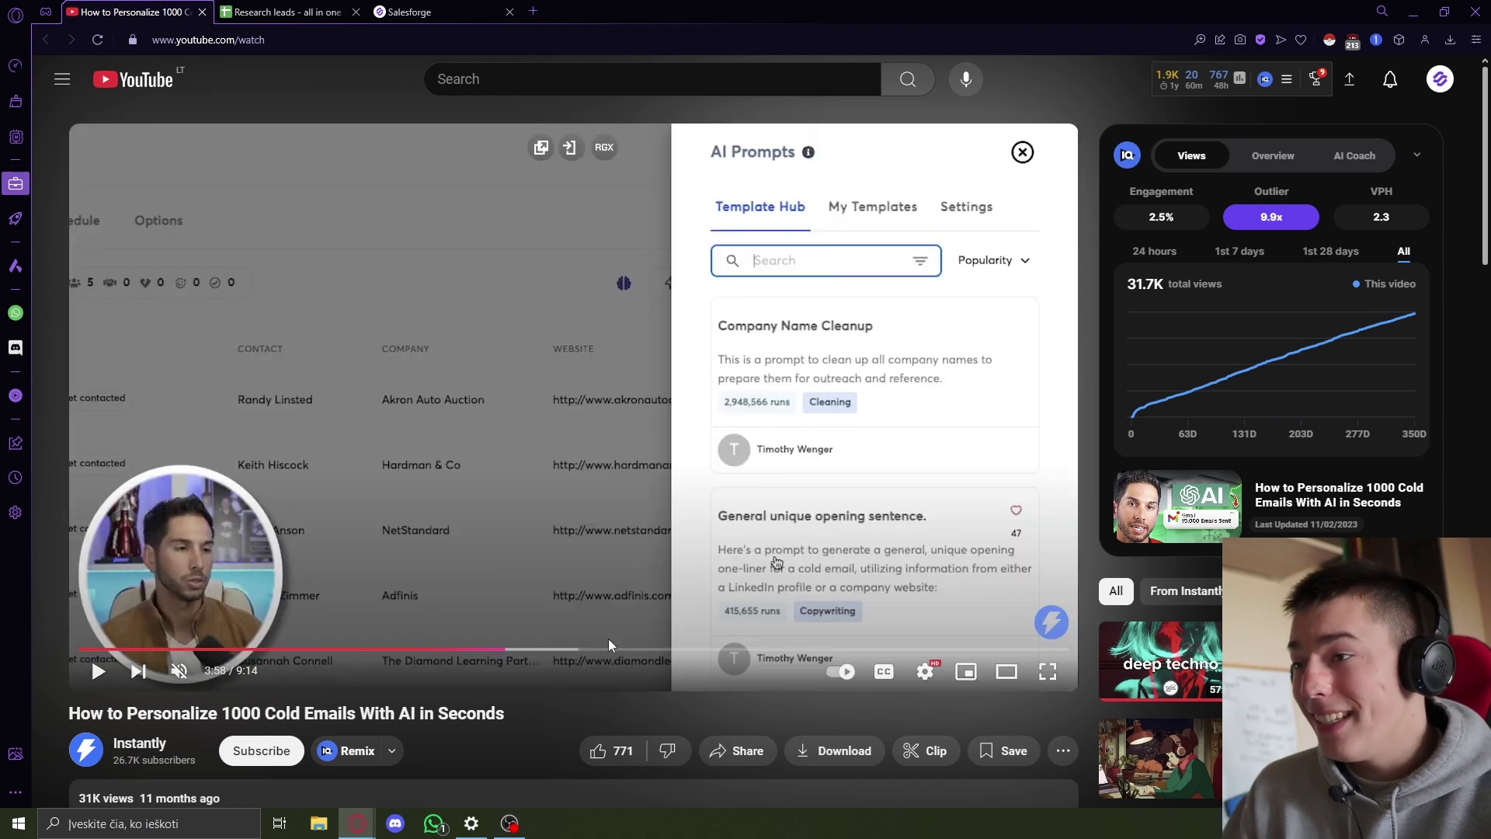
click(581, 649)
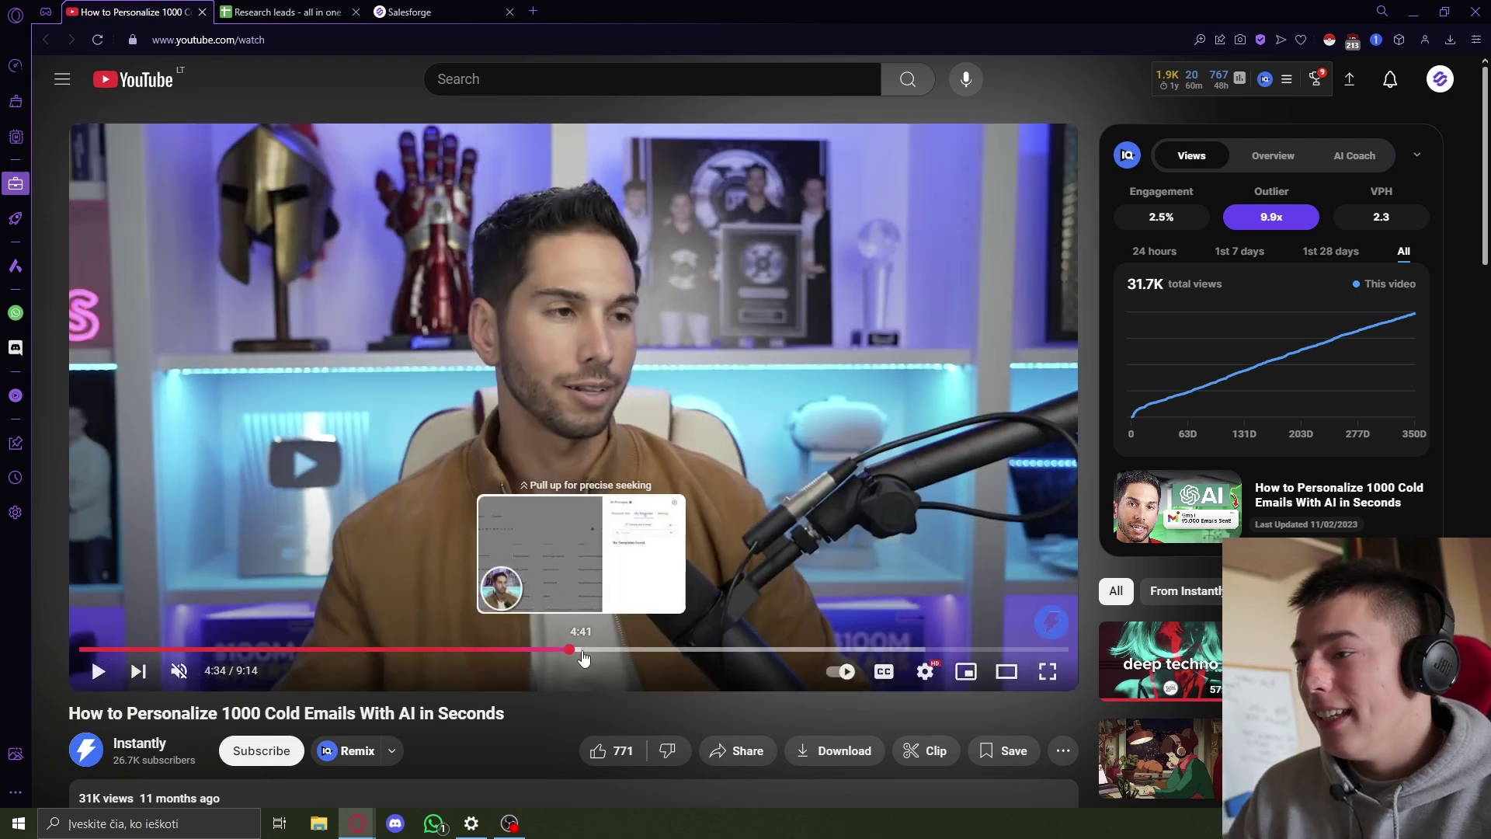
click(622, 649)
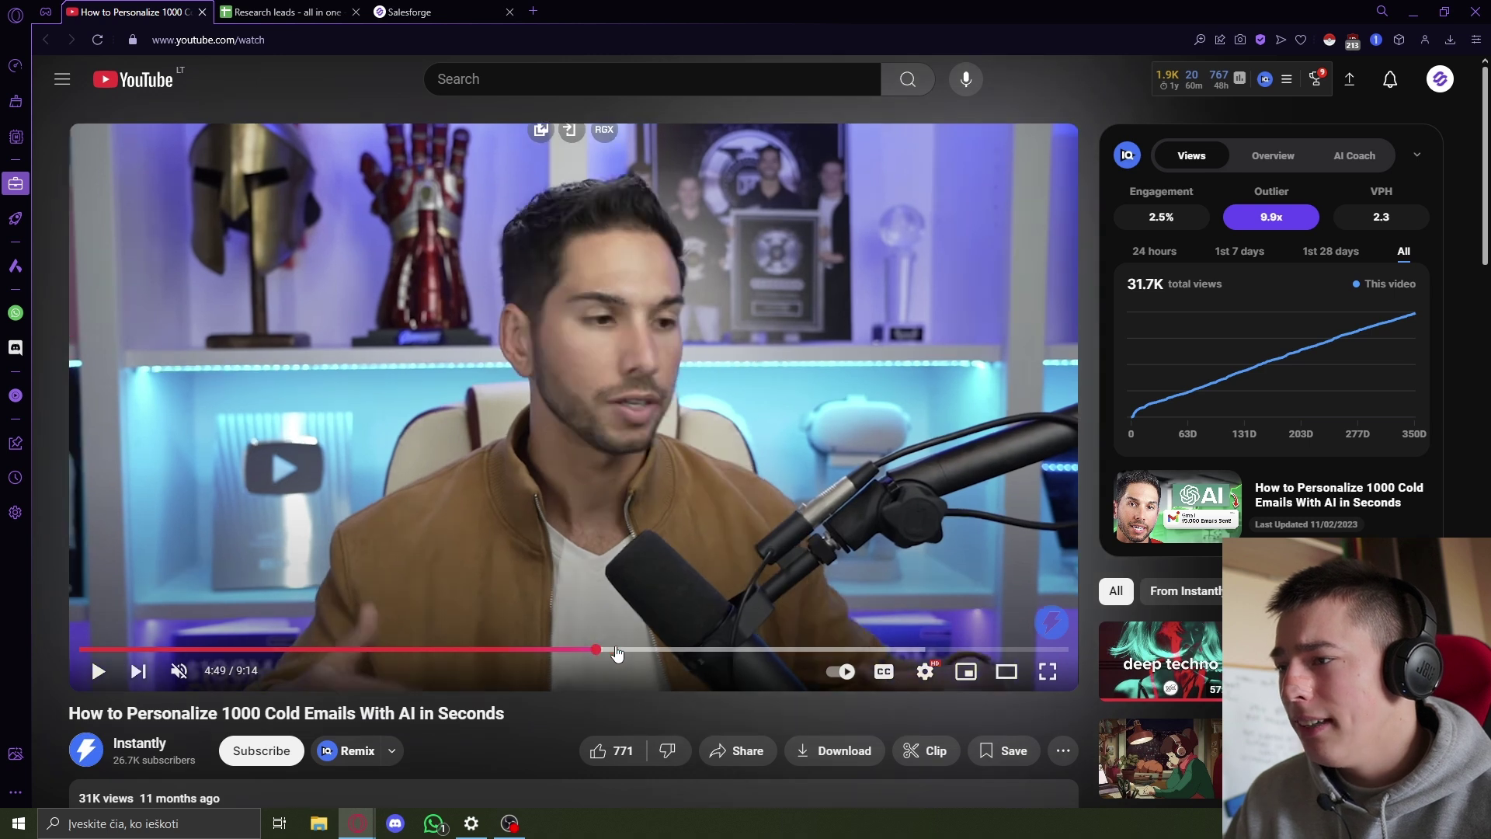
click(925, 671)
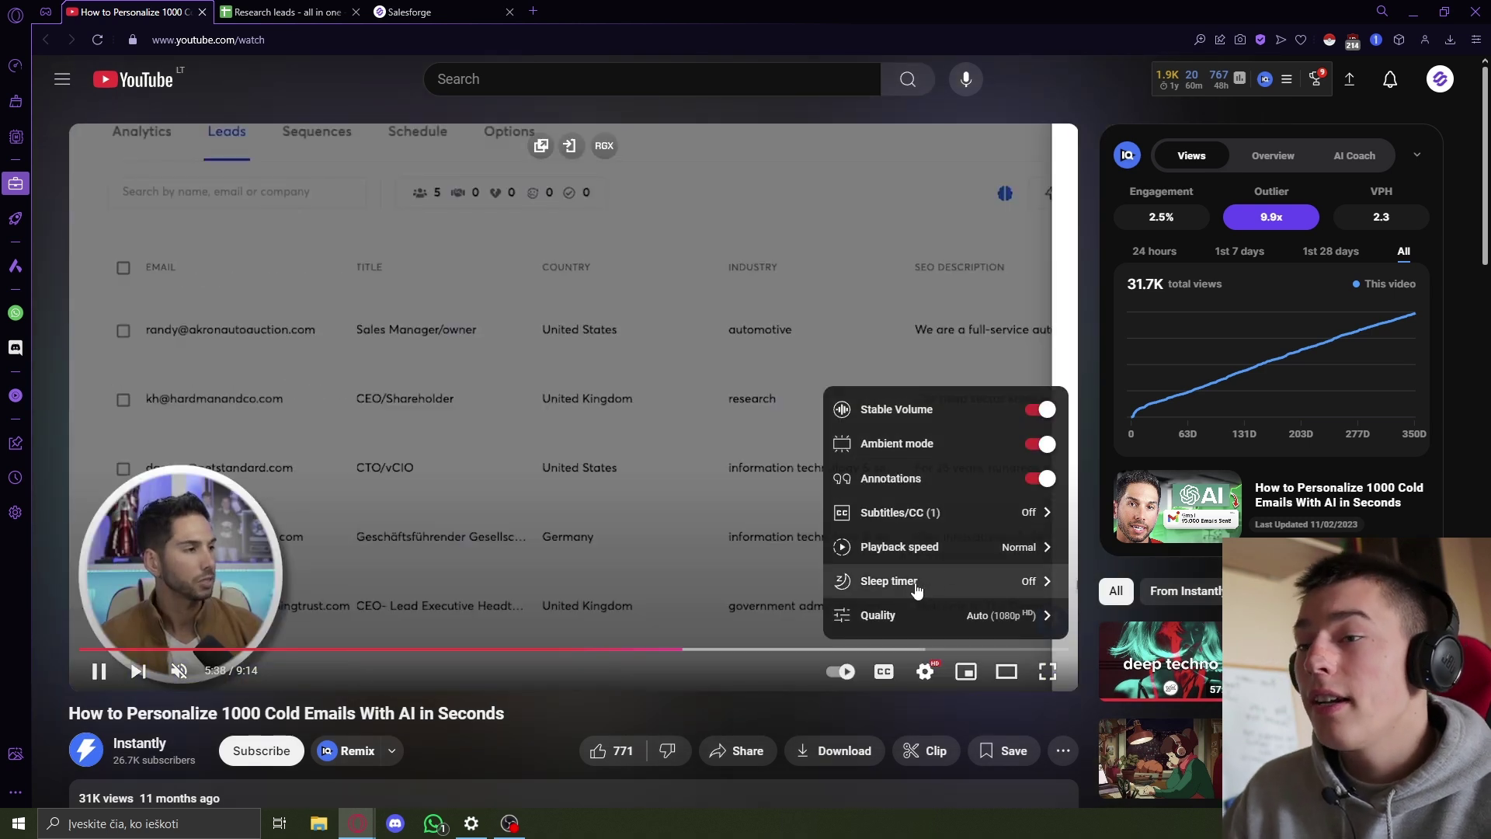
click(972, 546)
click(932, 617)
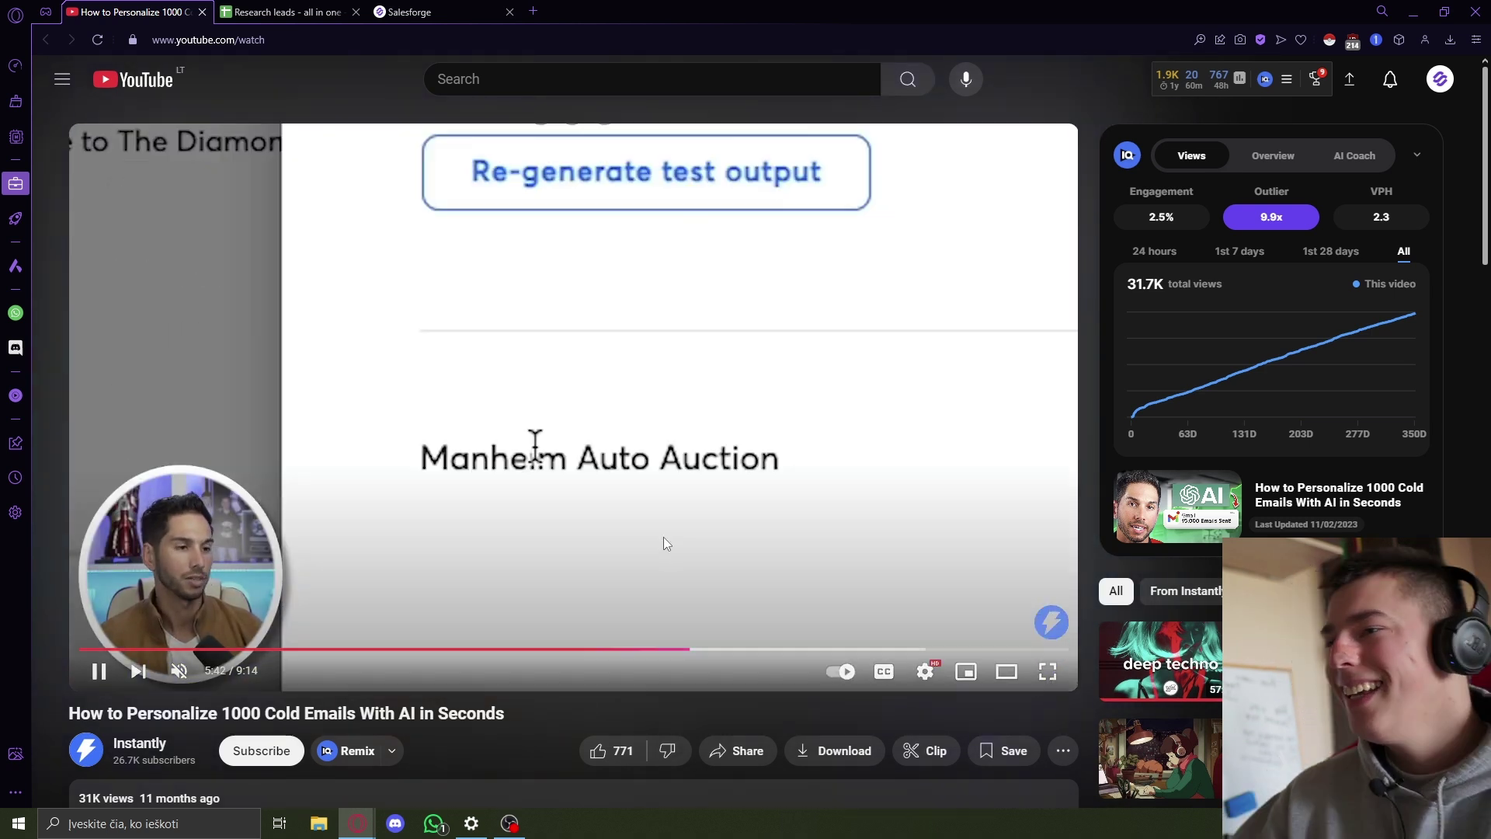
Skip to 7:42 past the filled-in email part, pause, and advance the Salesforge sequence
click(747, 650)
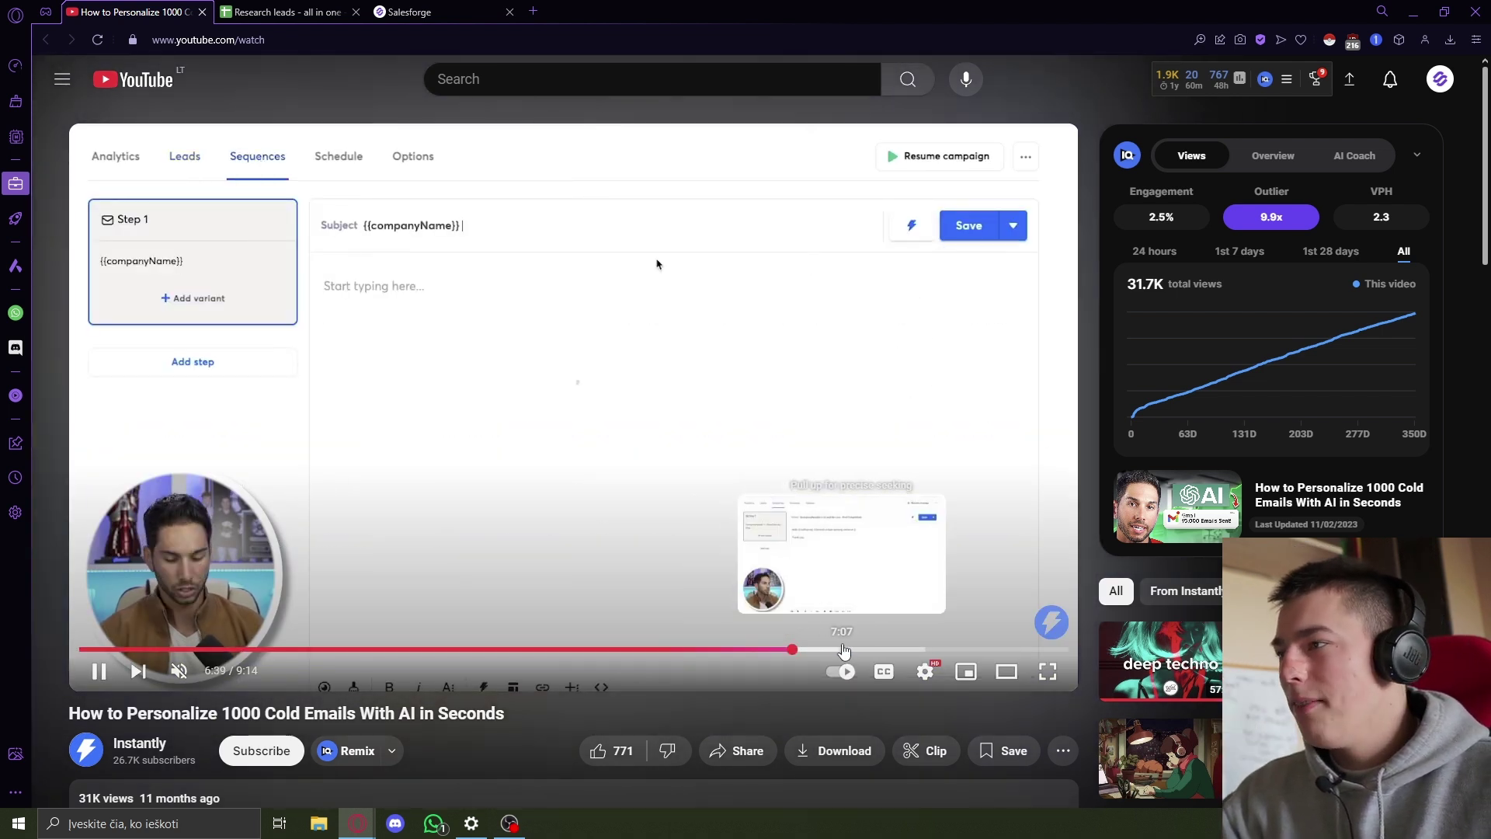
click(846, 649)
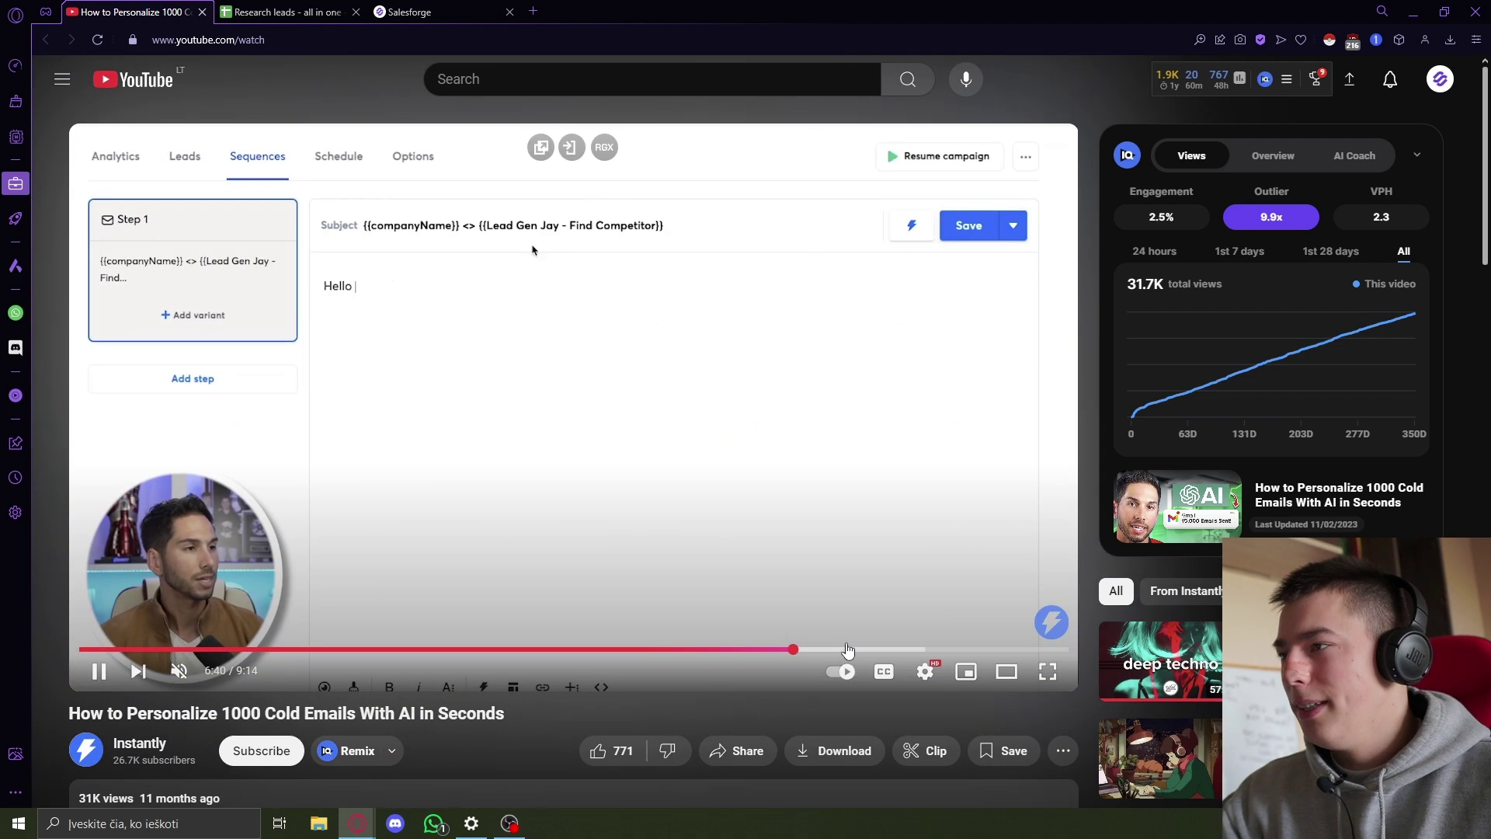
click(899, 650)
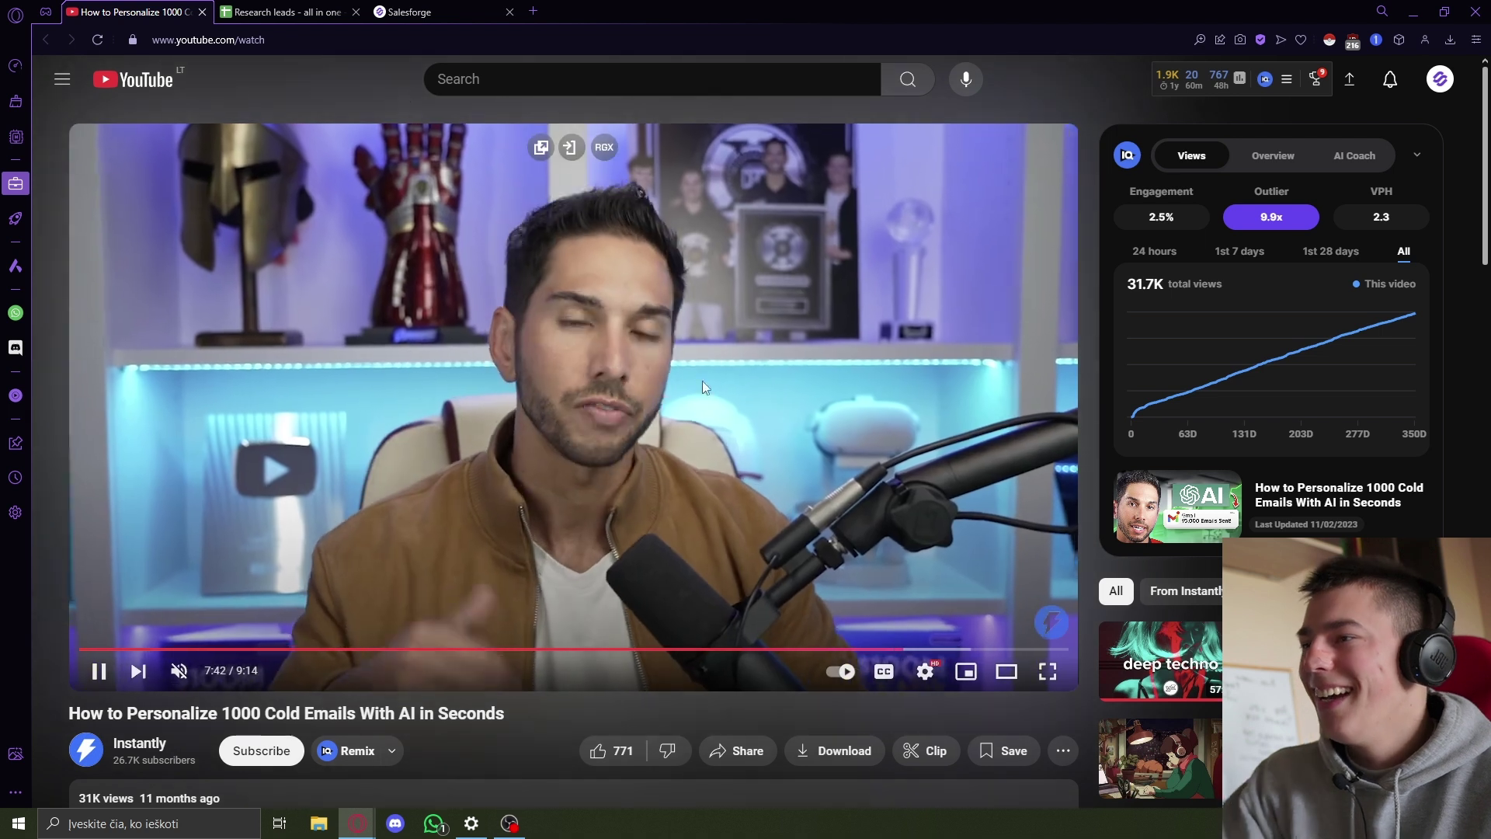
click(399, 359)
click(412, 12)
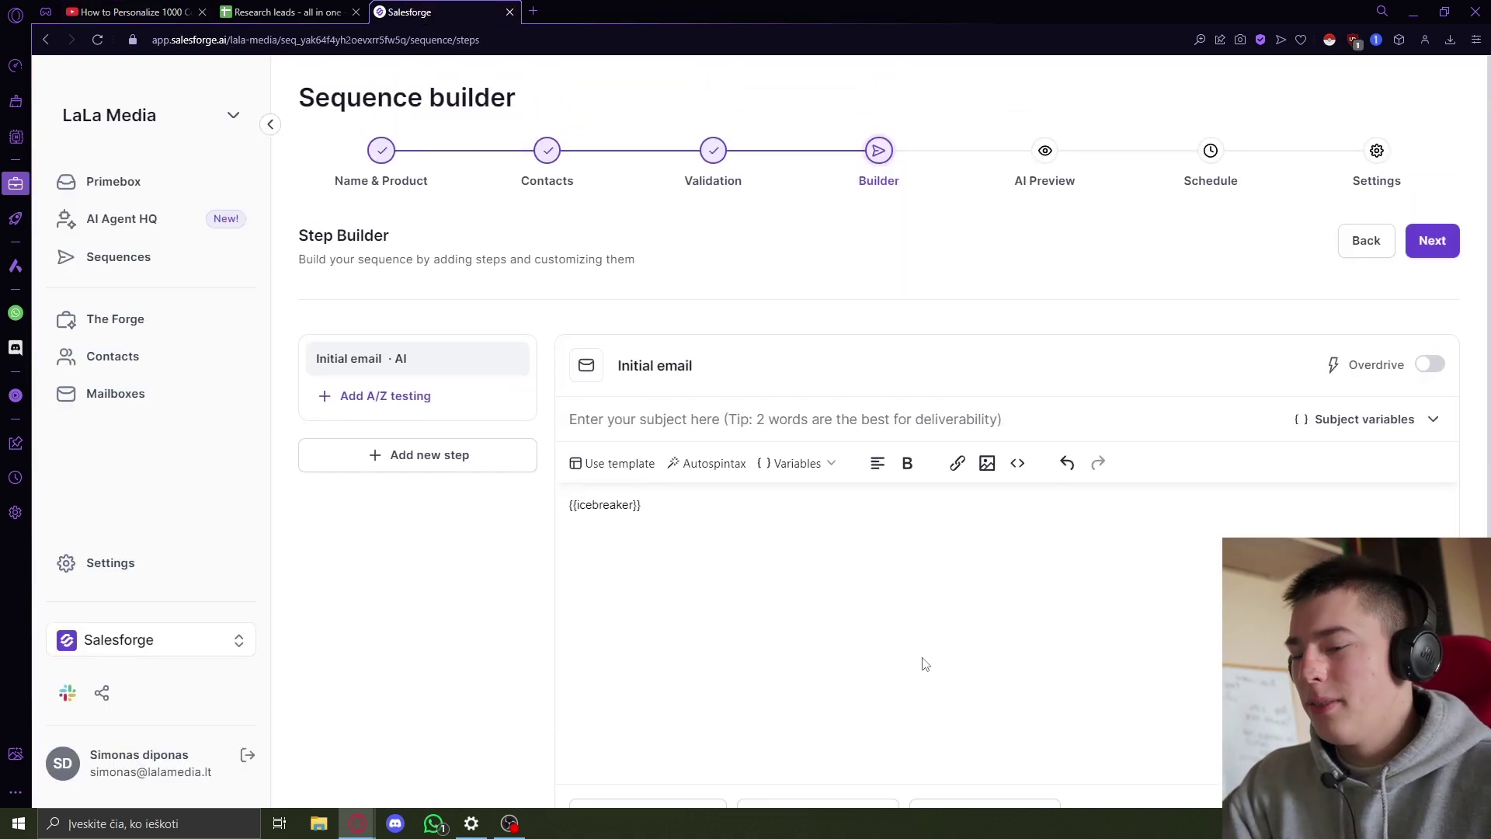
click(1427, 247)
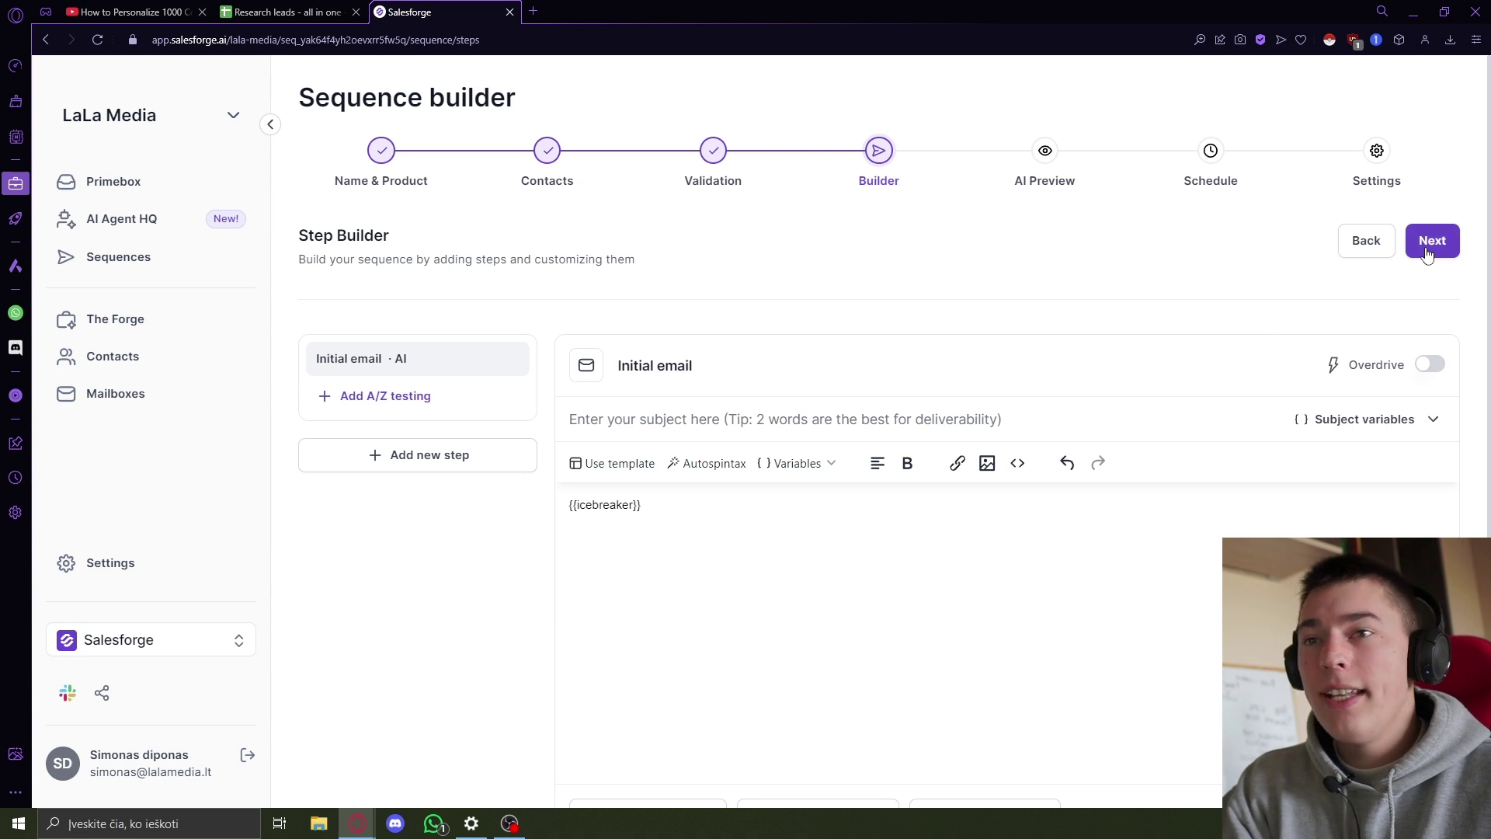
Enter the subject 'test' and advance to the AI Preview step
text(test)
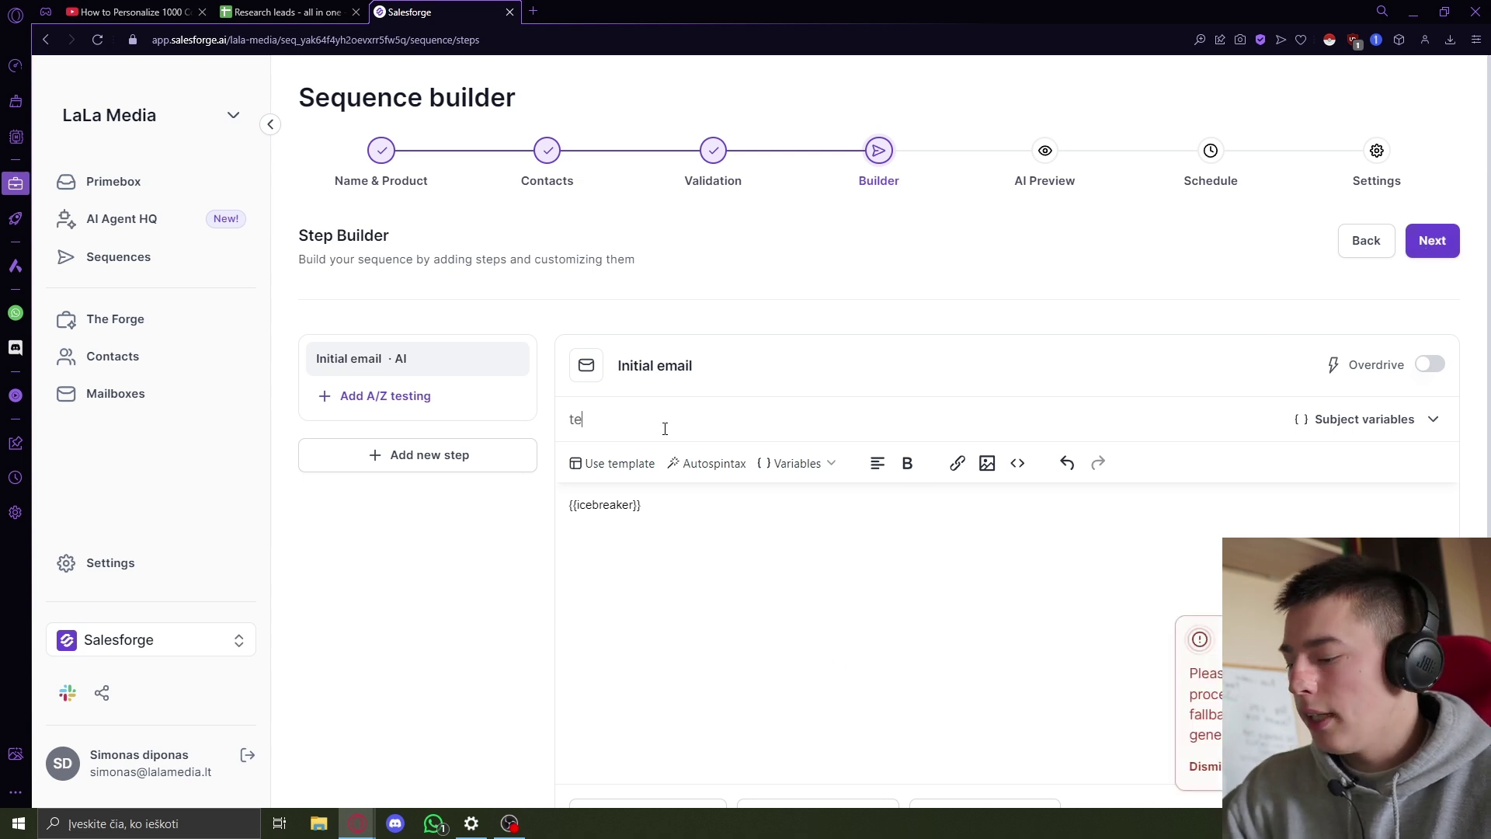
click(1433, 241)
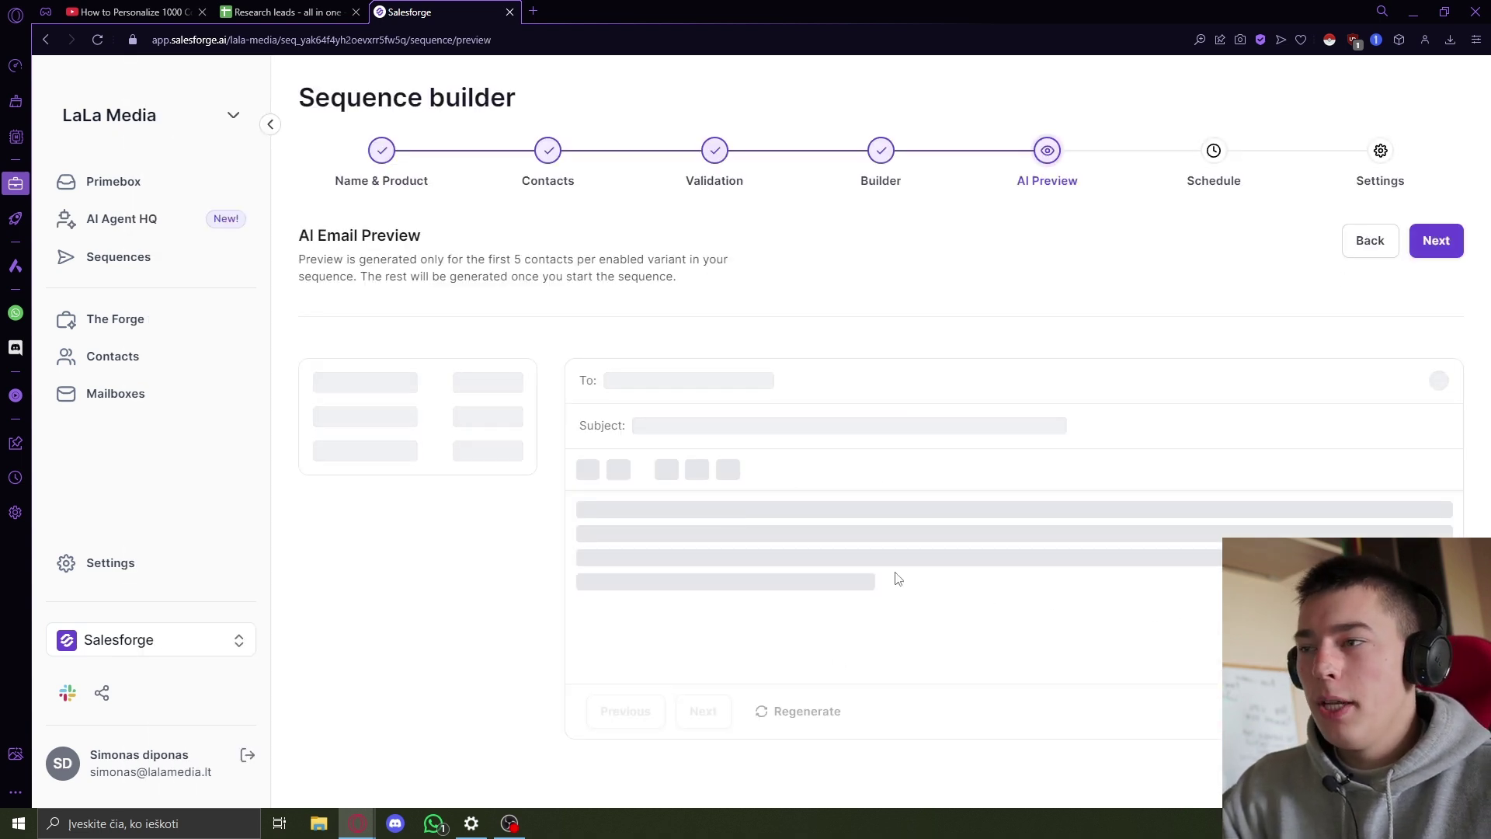
scroll(898, 579, down, 1)
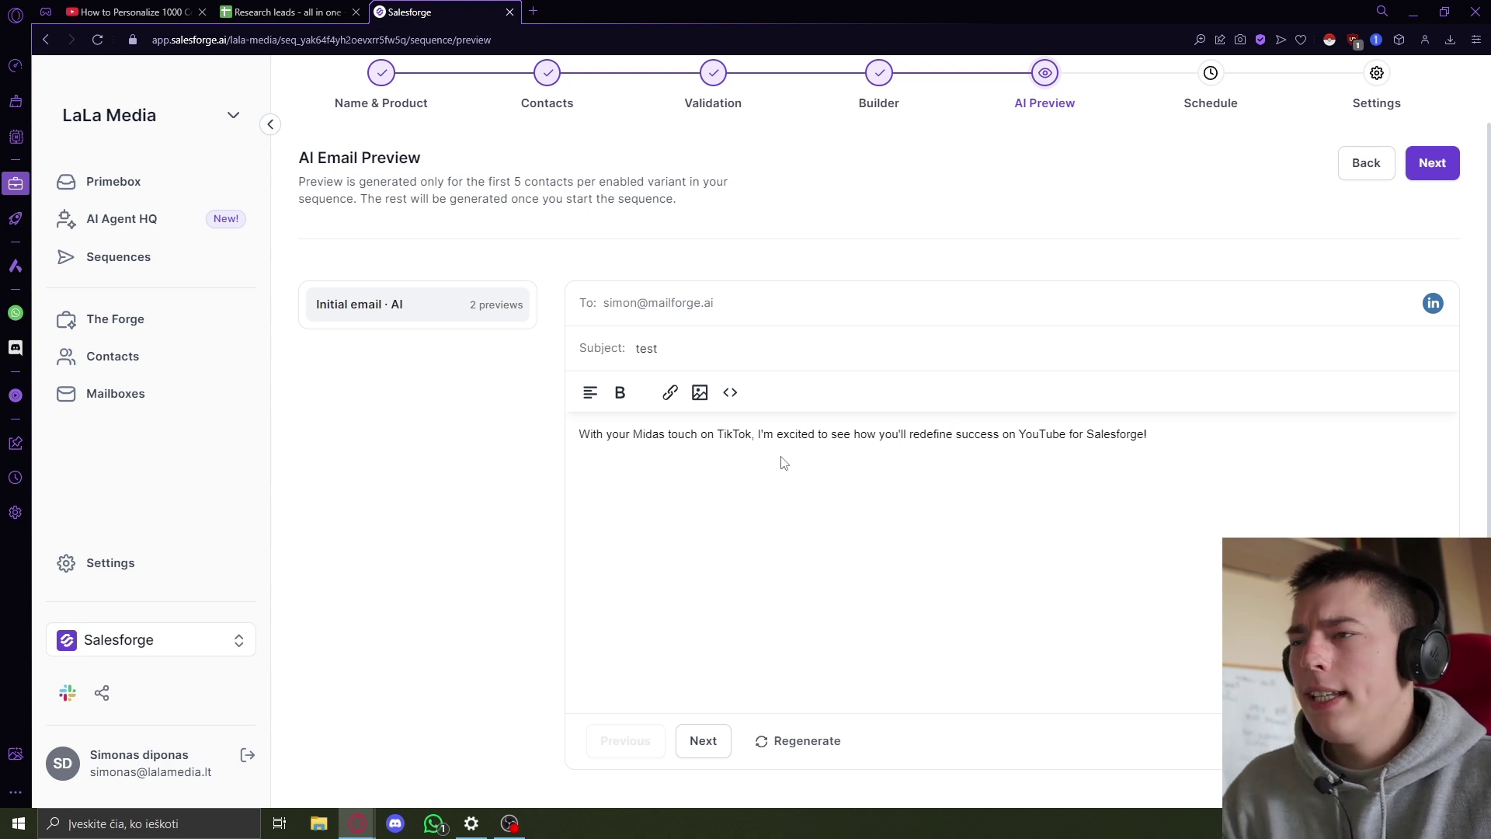
Read through the generated TikTok-to-YouTube icebreaker sentence, adding a comma after its opening phrase
drag(1192, 453, 574, 462)
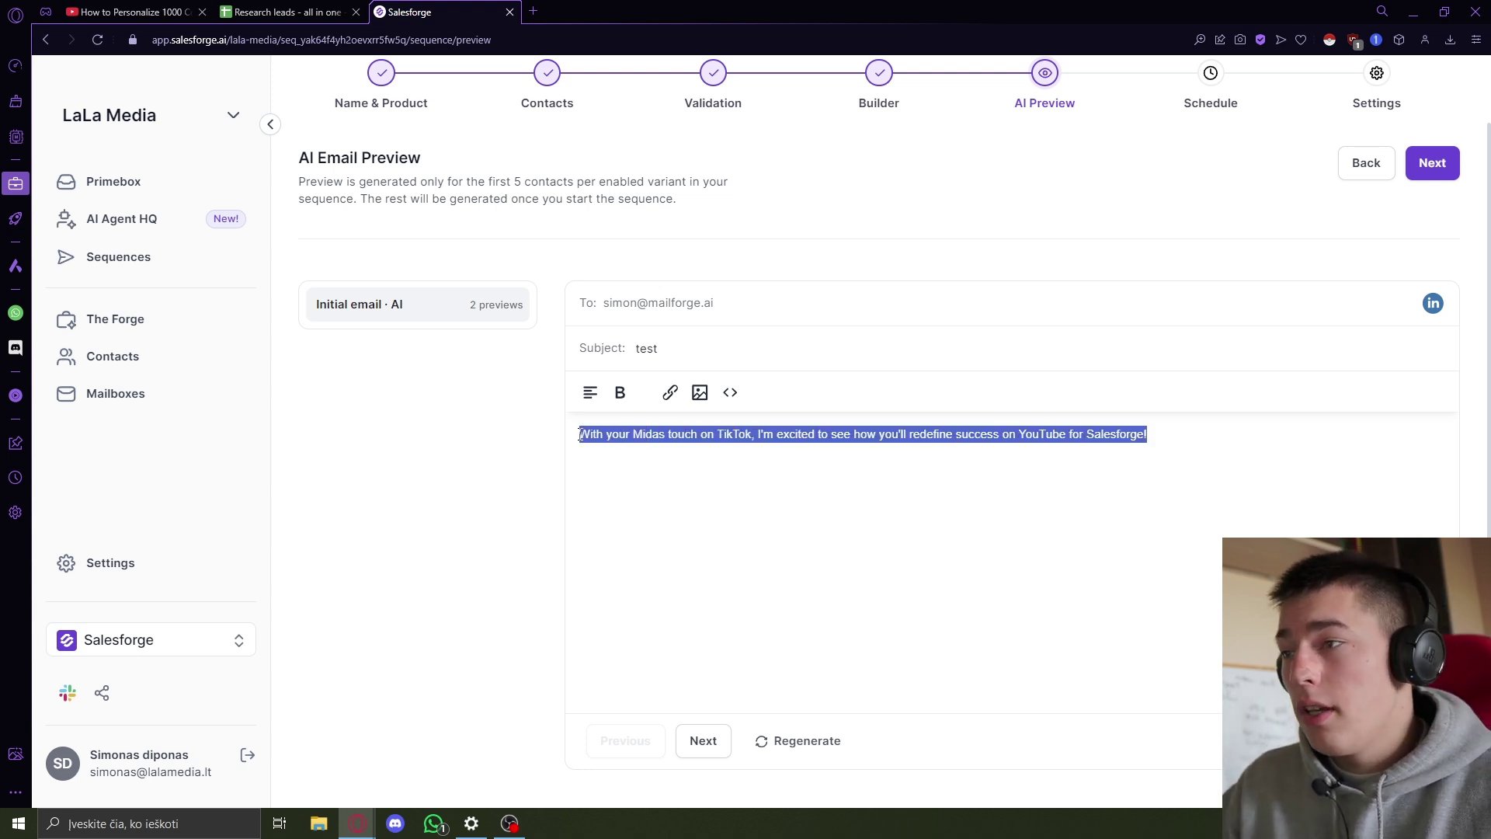
click(661, 505)
drag(753, 433, 494, 437)
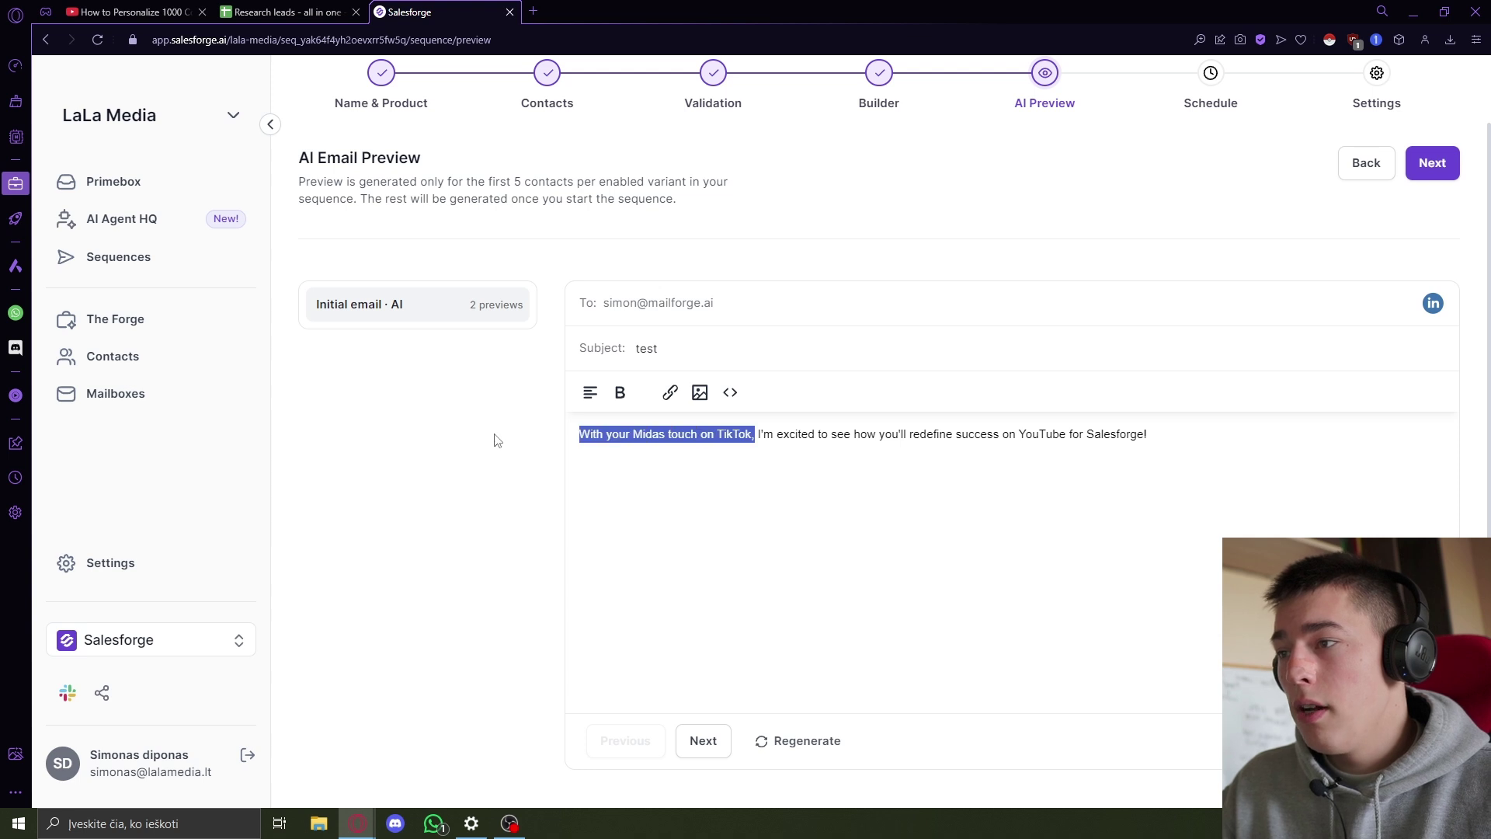
key(Right)
text(,)
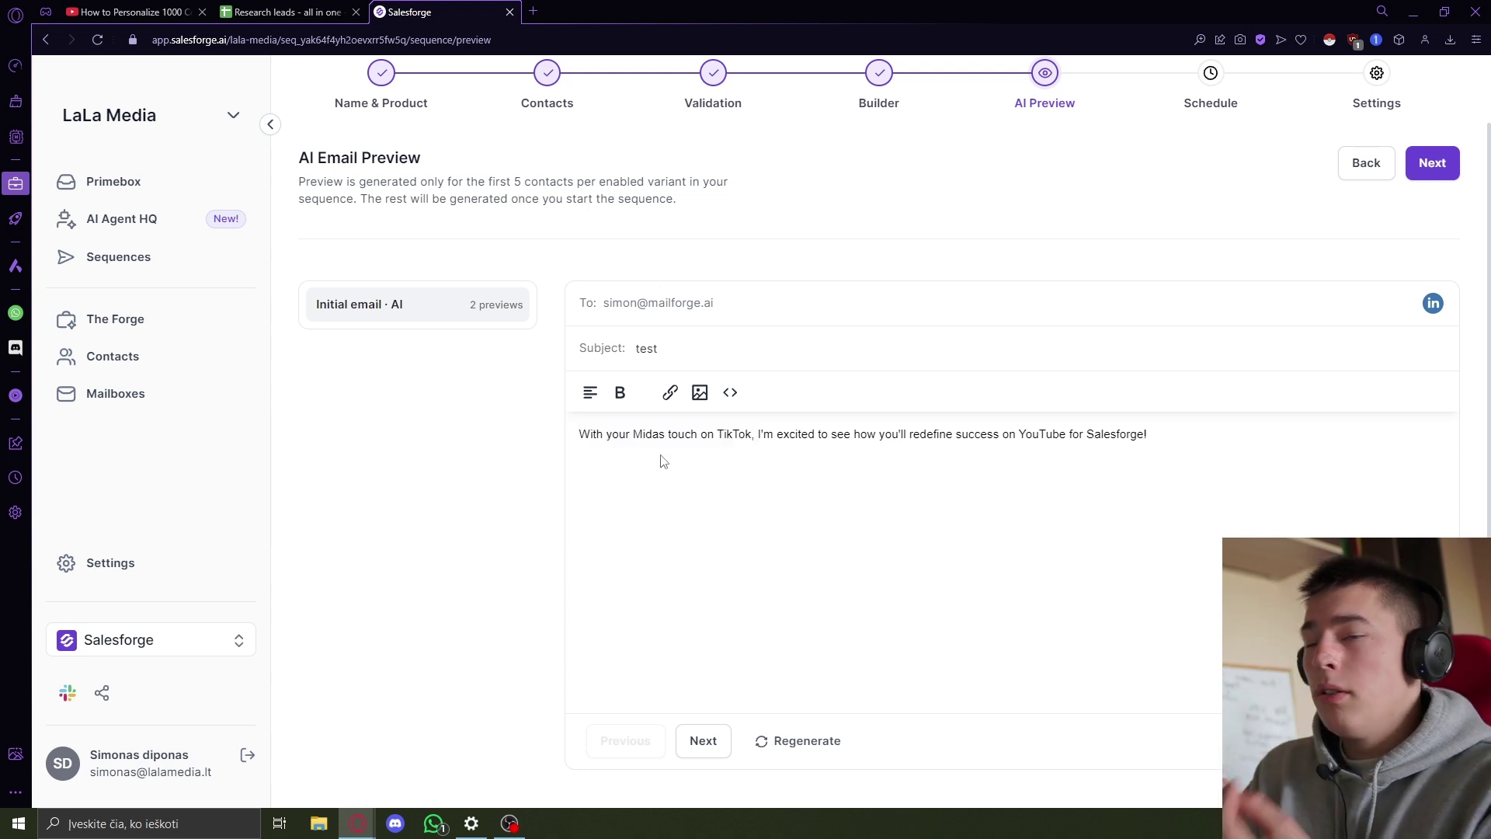
shift+click(1138, 435)
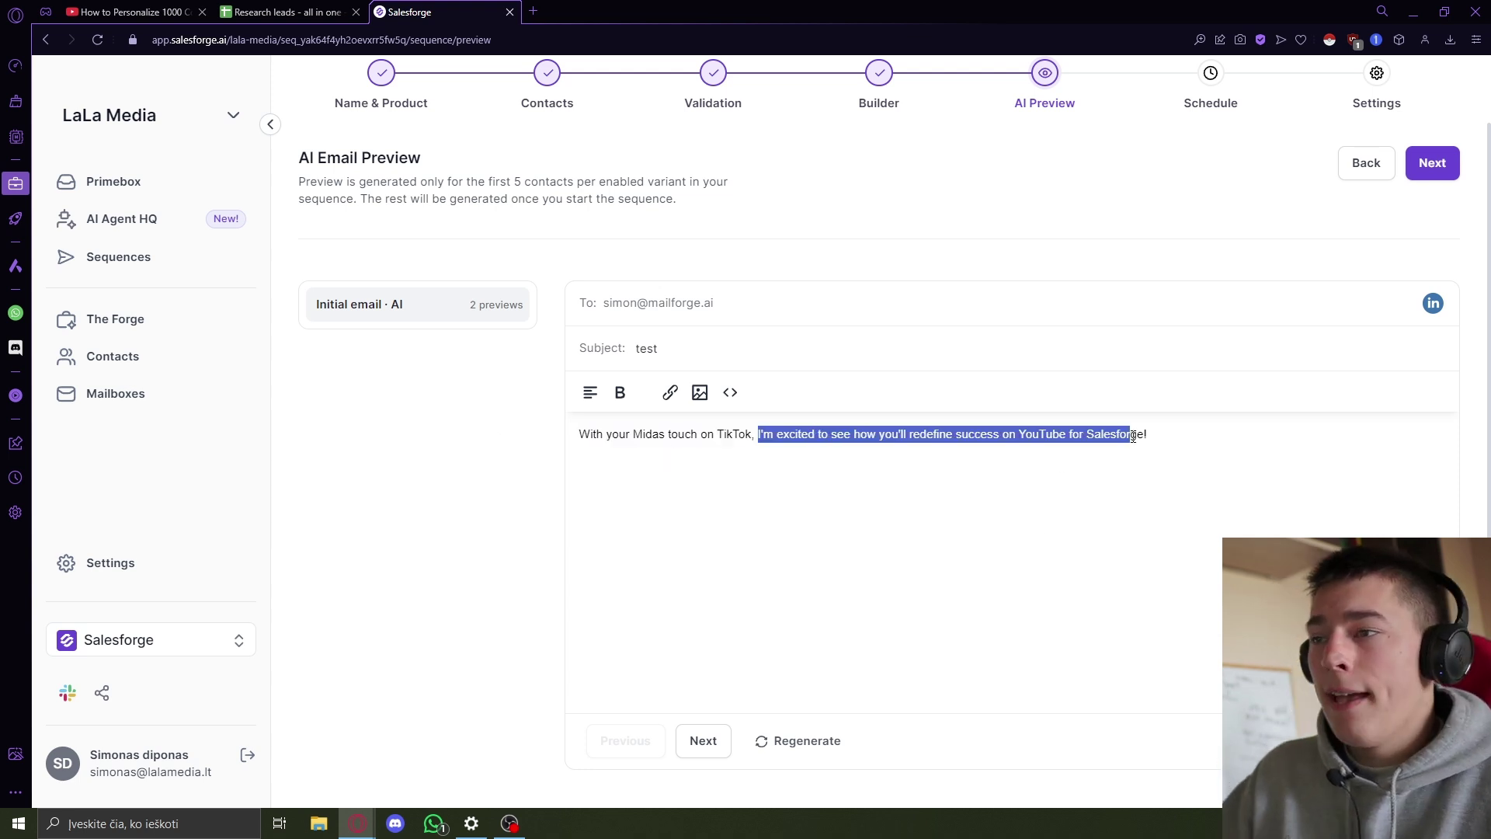
click(1162, 459)
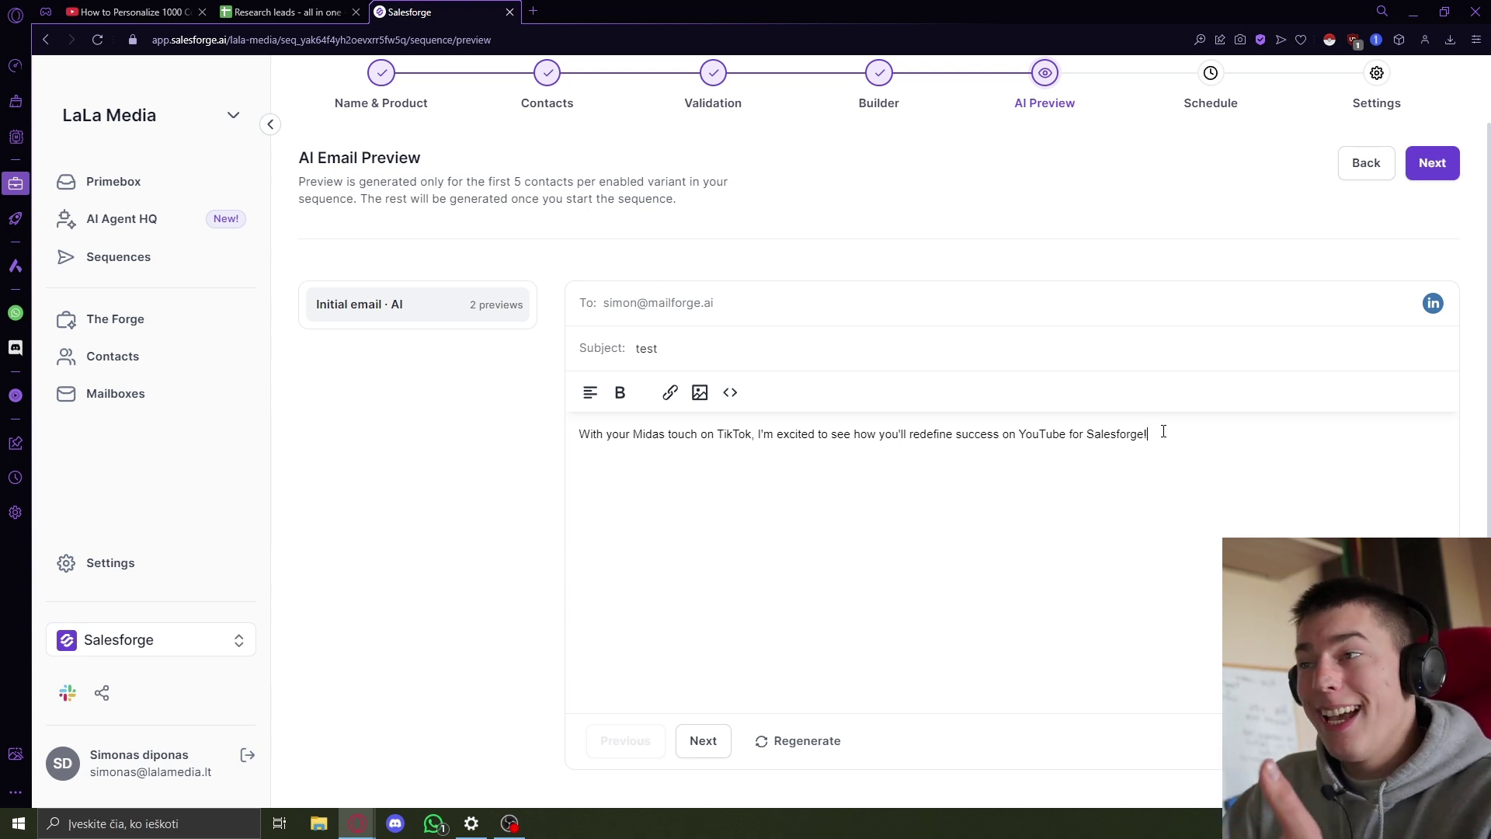
Check the lead's LinkedIn name, headline and About section, then compare with the AI email preview
click(1432, 303)
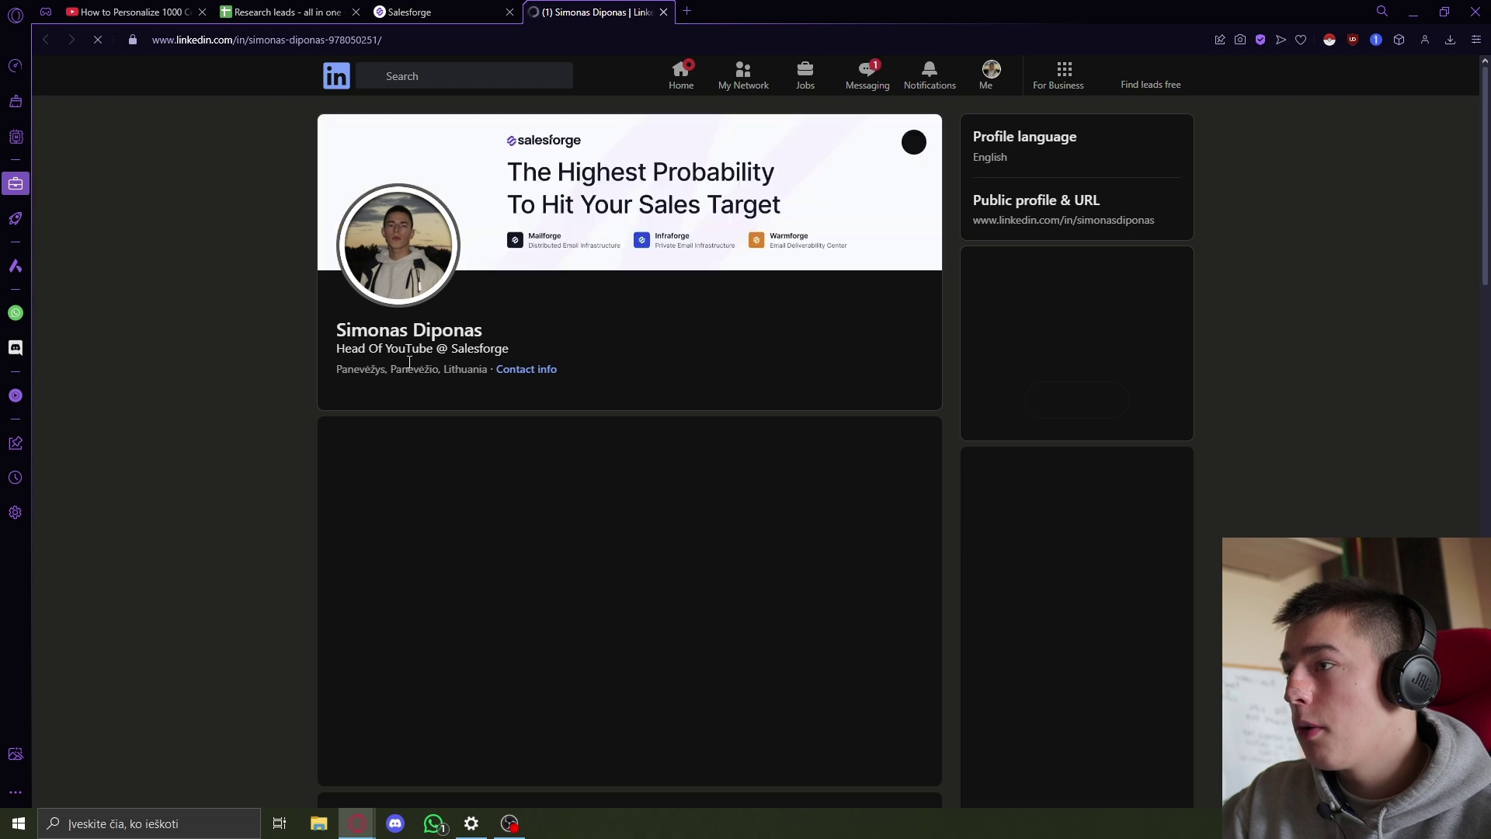
drag(337, 325, 499, 349)
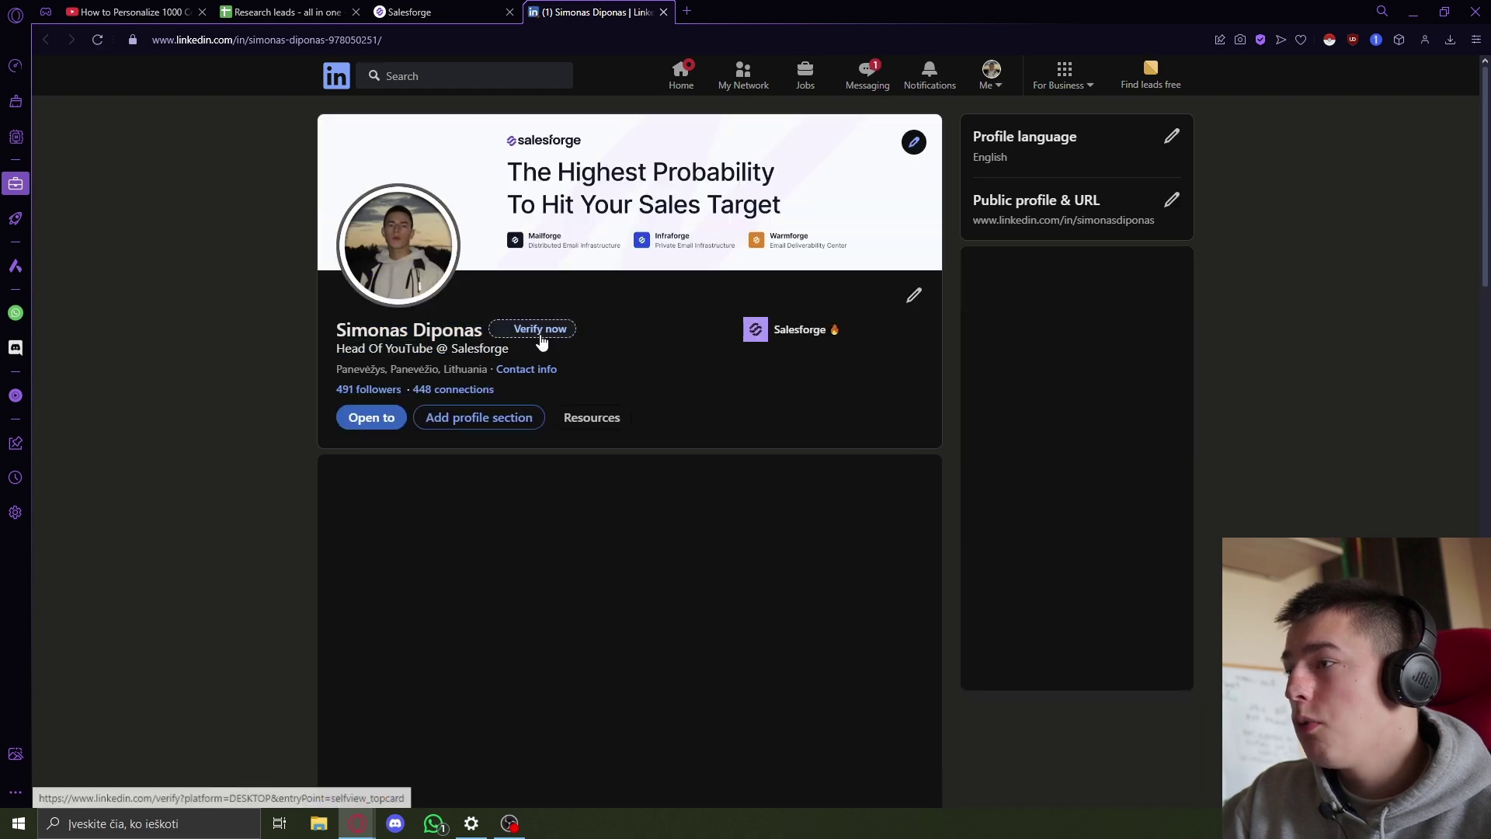
scroll(718, 351, down, 2)
mouse_move(628, 535)
mouse_down()
mouse_move(359, 536)
mouse_move(629, 557)
mouse_up()
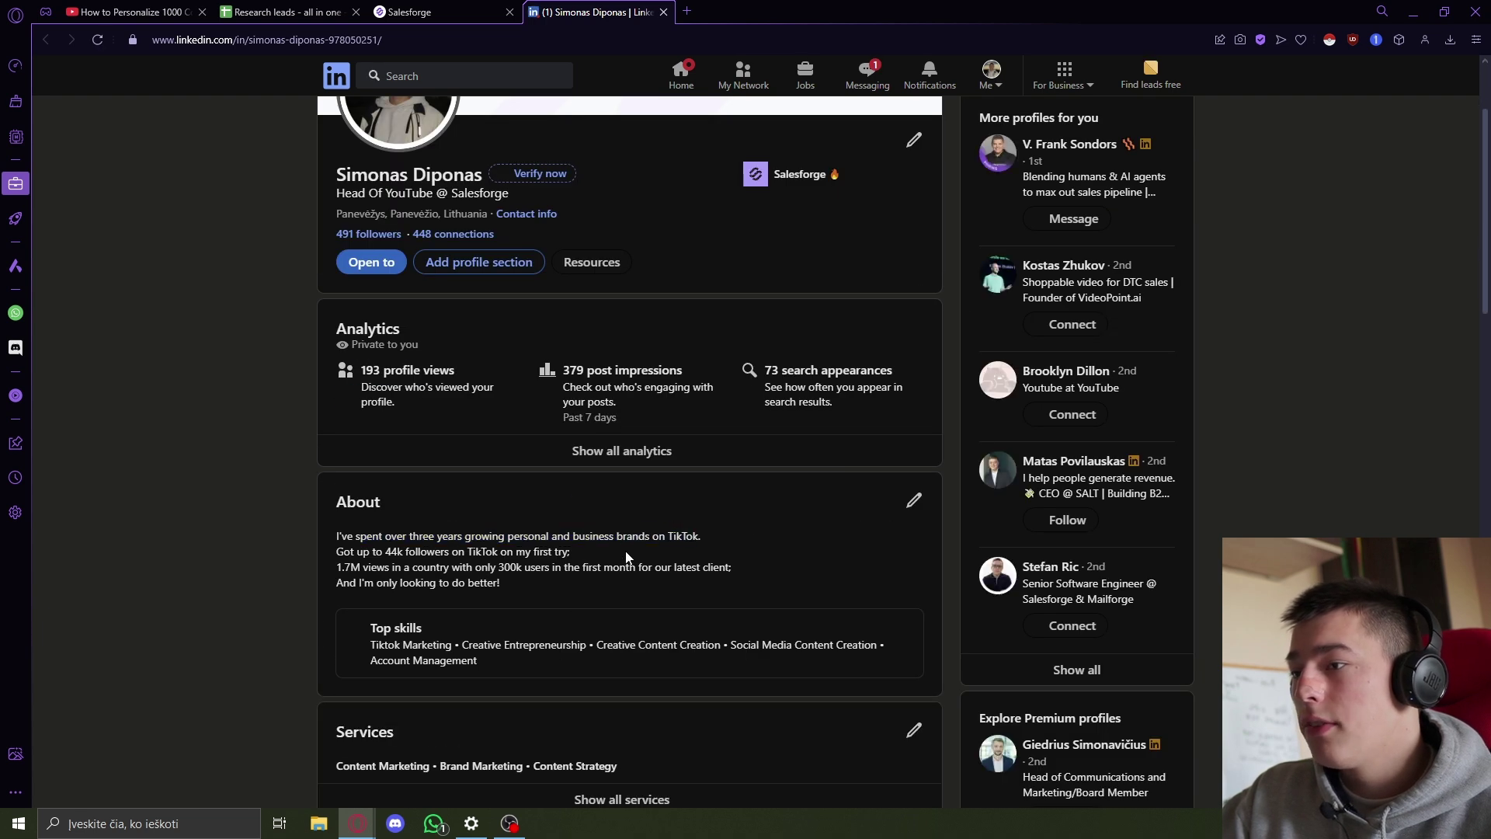
drag(403, 568, 307, 469)
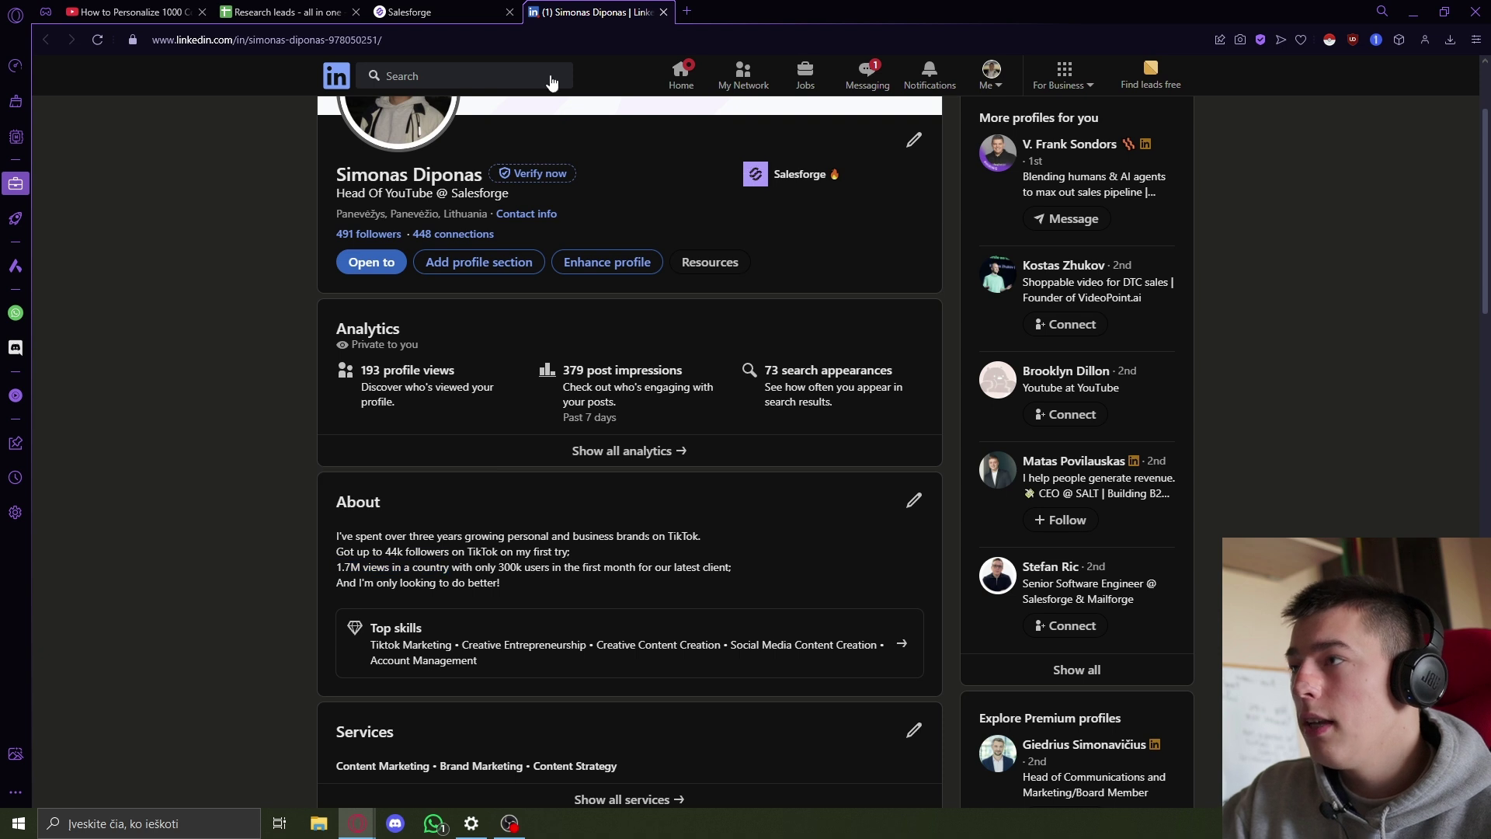
click(435, 12)
drag(1080, 454, 580, 435)
click(662, 461)
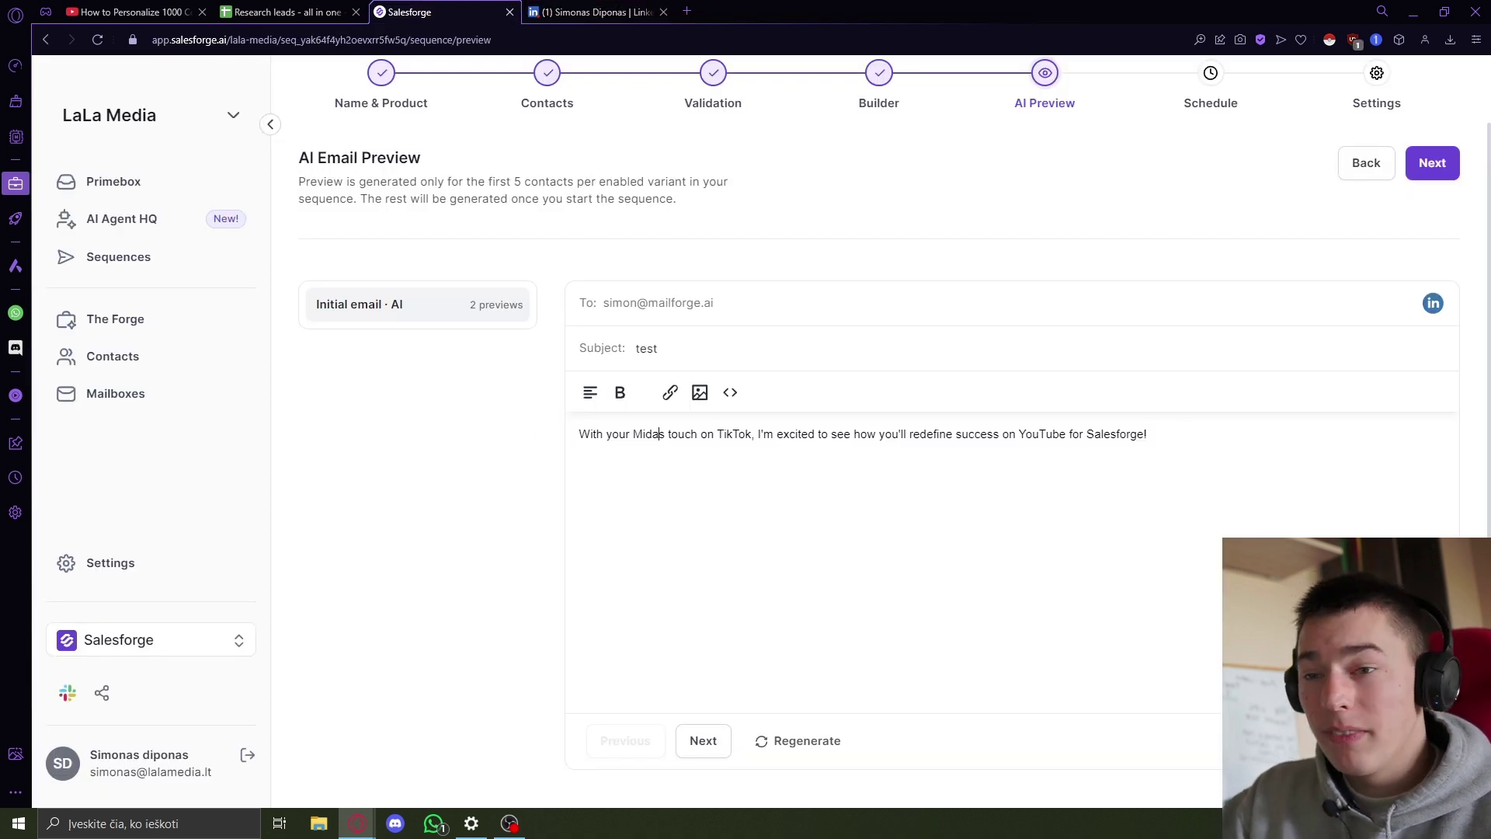
Show the second lead's AI icebreaker preview, about market intelligence
scroll(699, 699, down, 1)
click(703, 715)
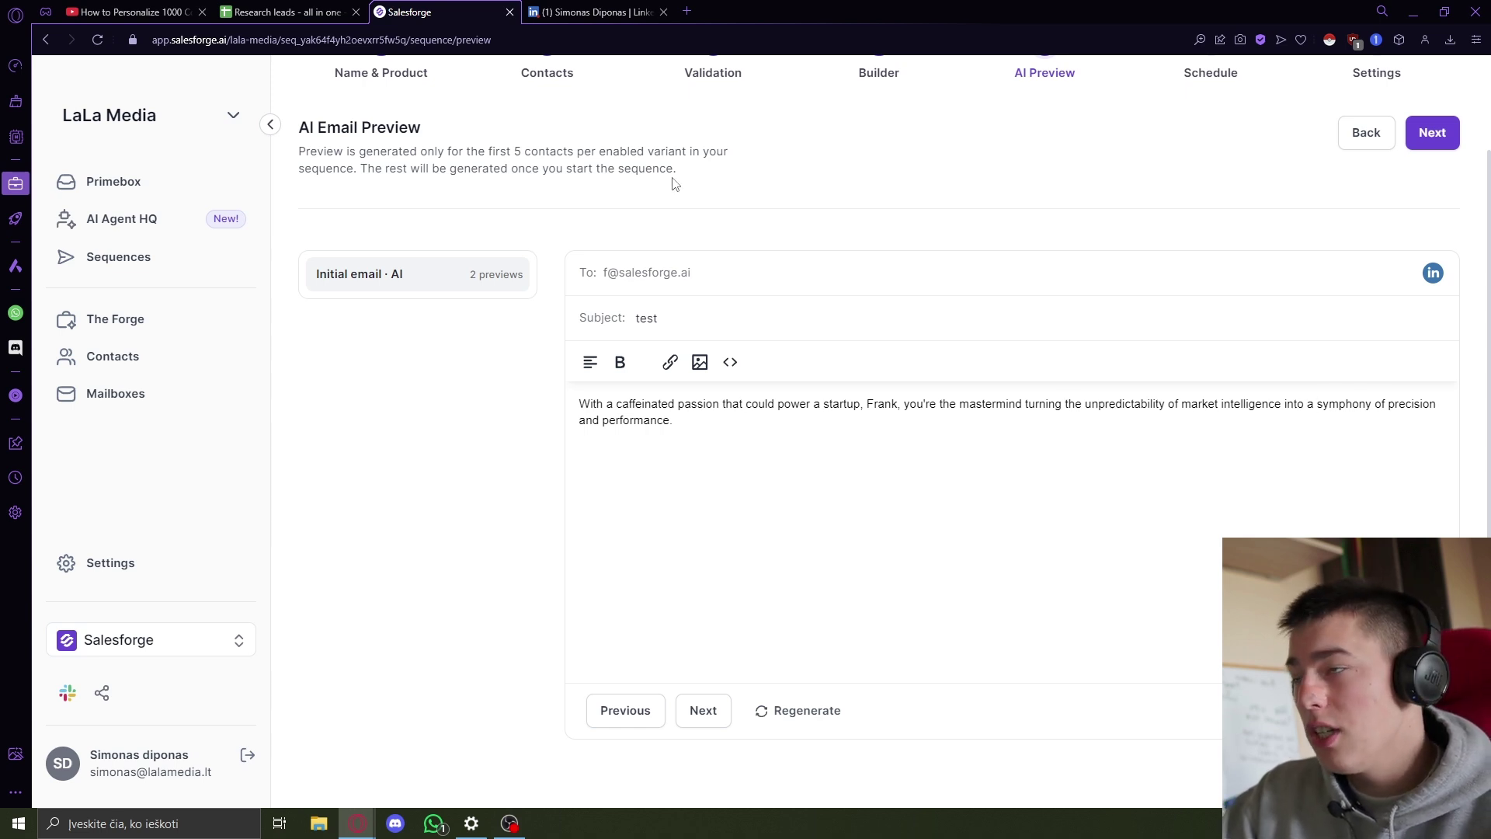
click(616, 12)
click(412, 12)
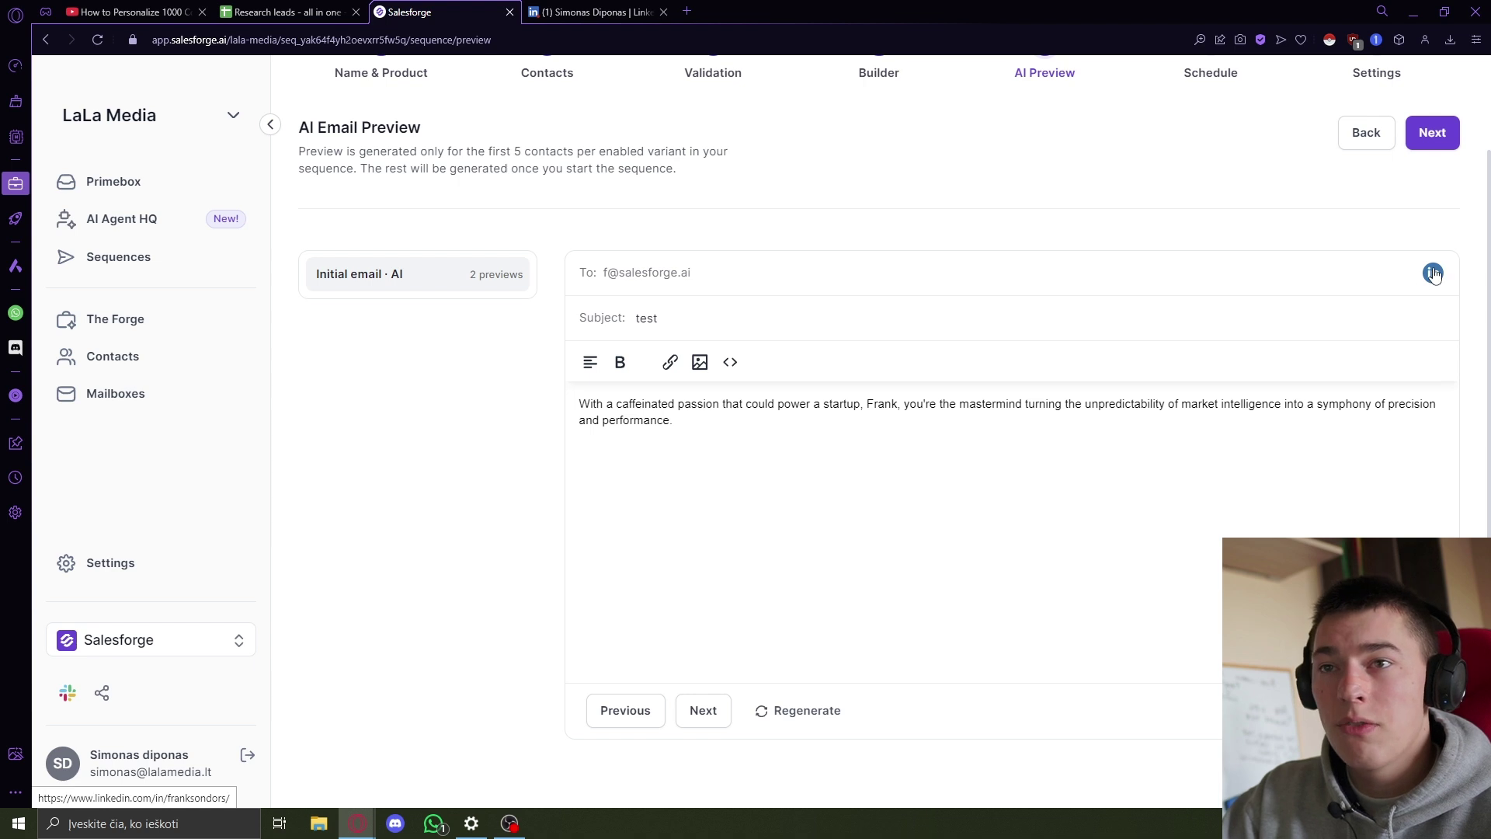
Open this lead's LinkedIn profile in a new tab and return to the Salesforge preview
click(1434, 274)
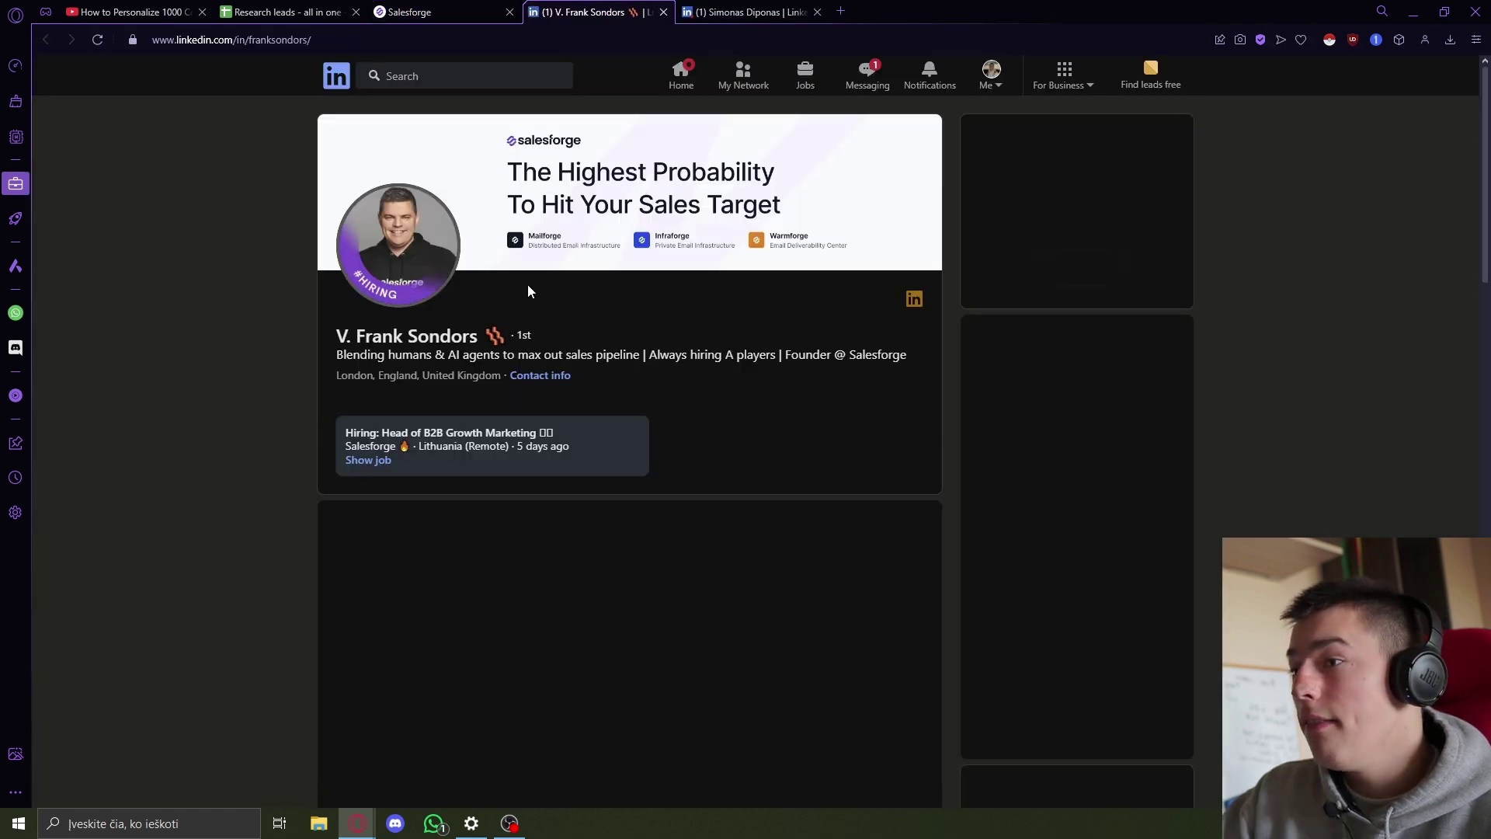
scroll(622, 395, down, 2)
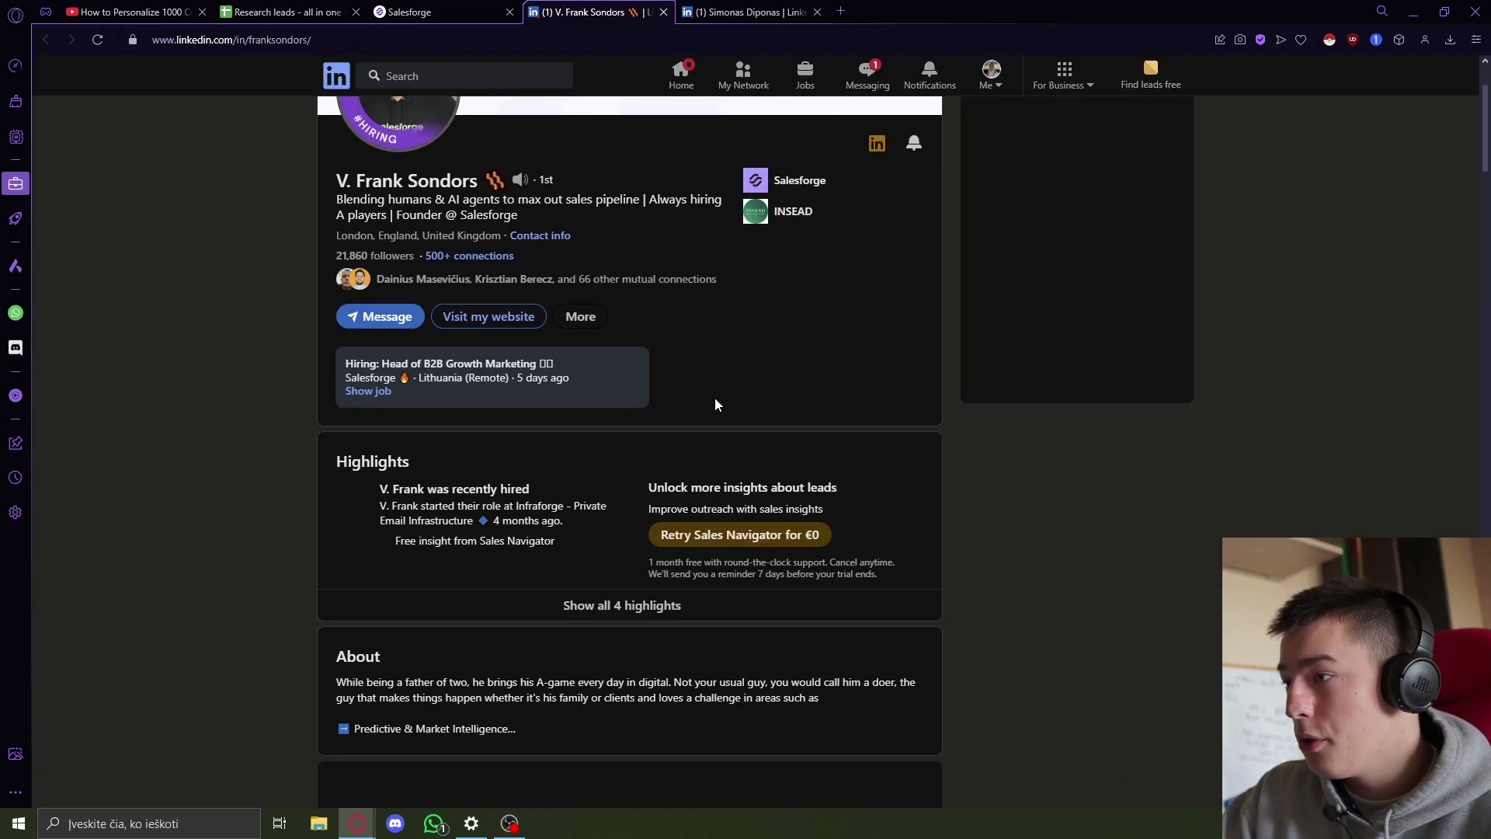
click(457, 10)
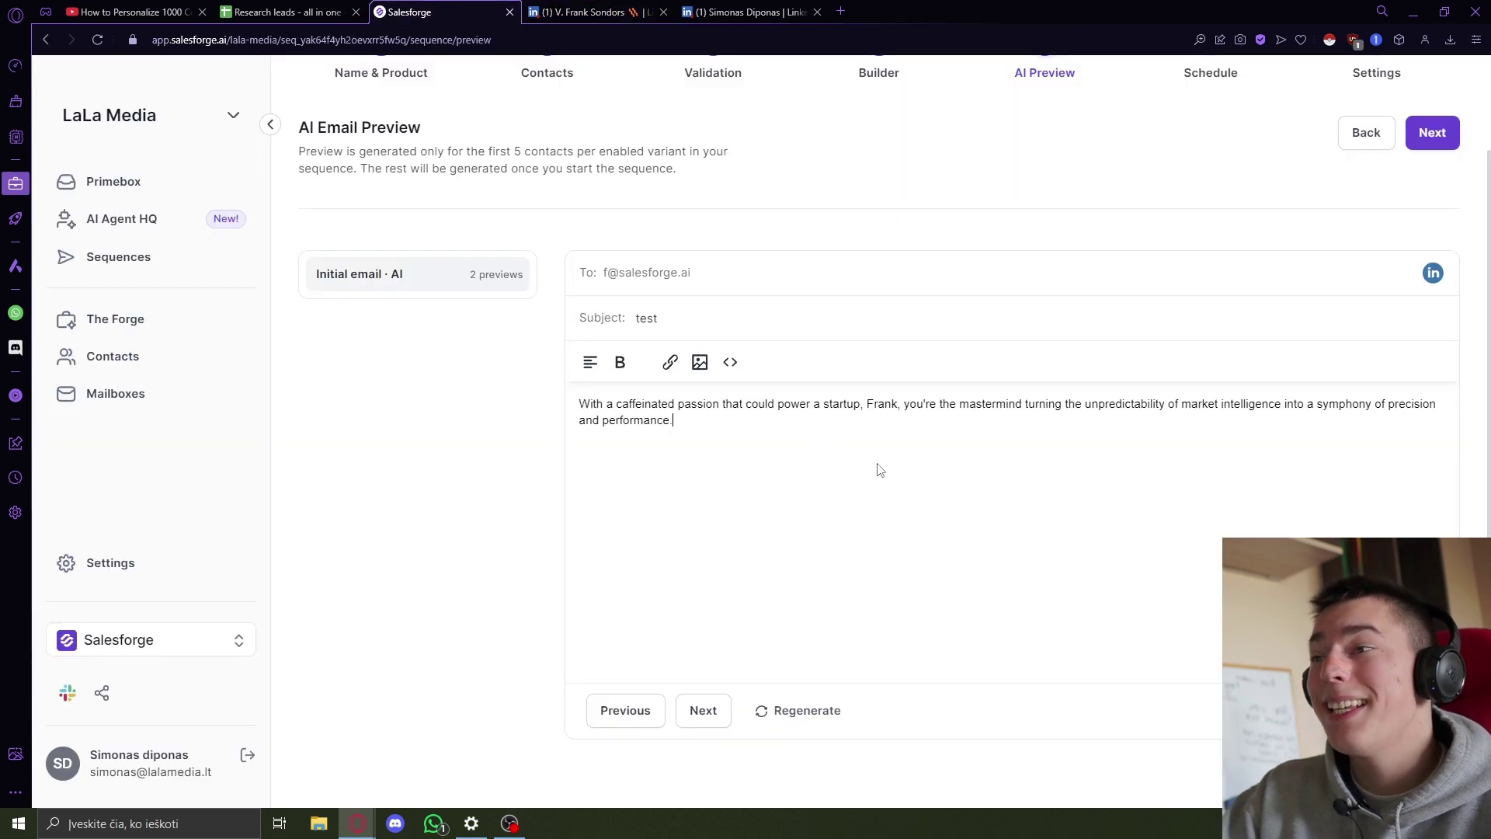
Type 'email' below the icebreaker to complete the line 'your email copy.'
scroll(880, 470, up, 2)
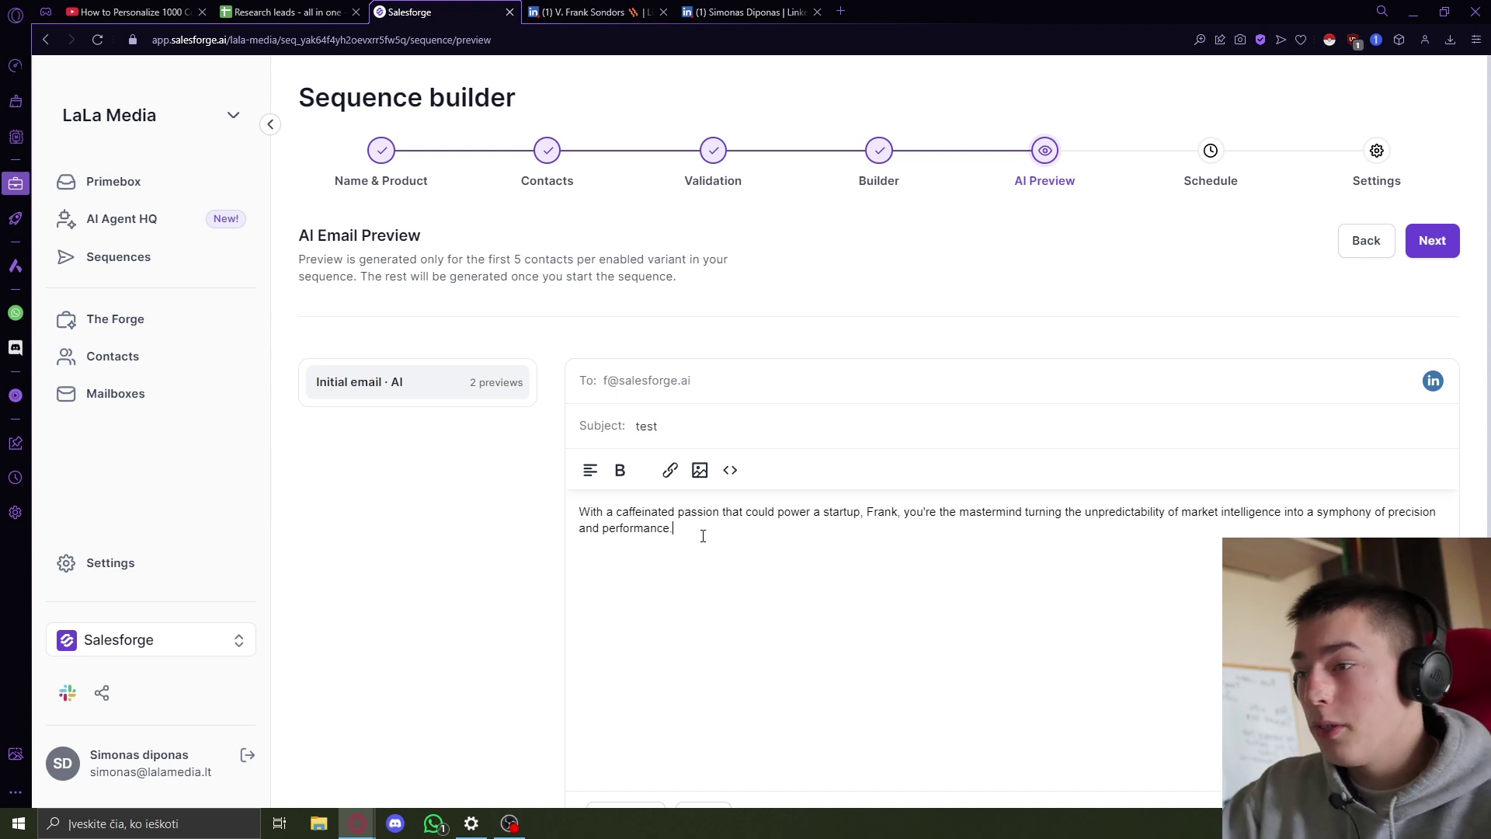
text(email copy.)
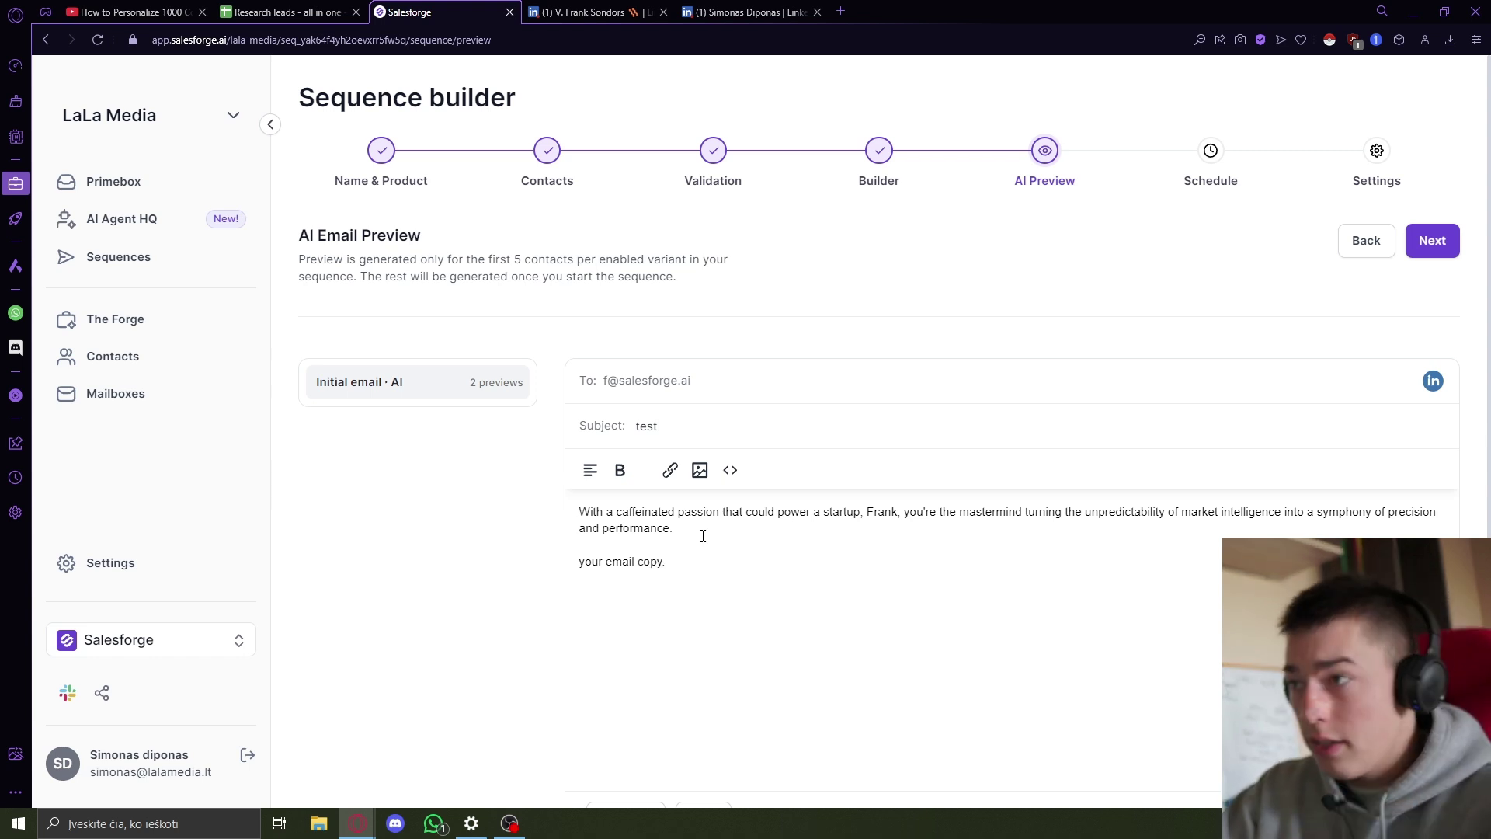
Back in the step builder, delete the {{icebreaker}} variable from the initial email body
click(1361, 254)
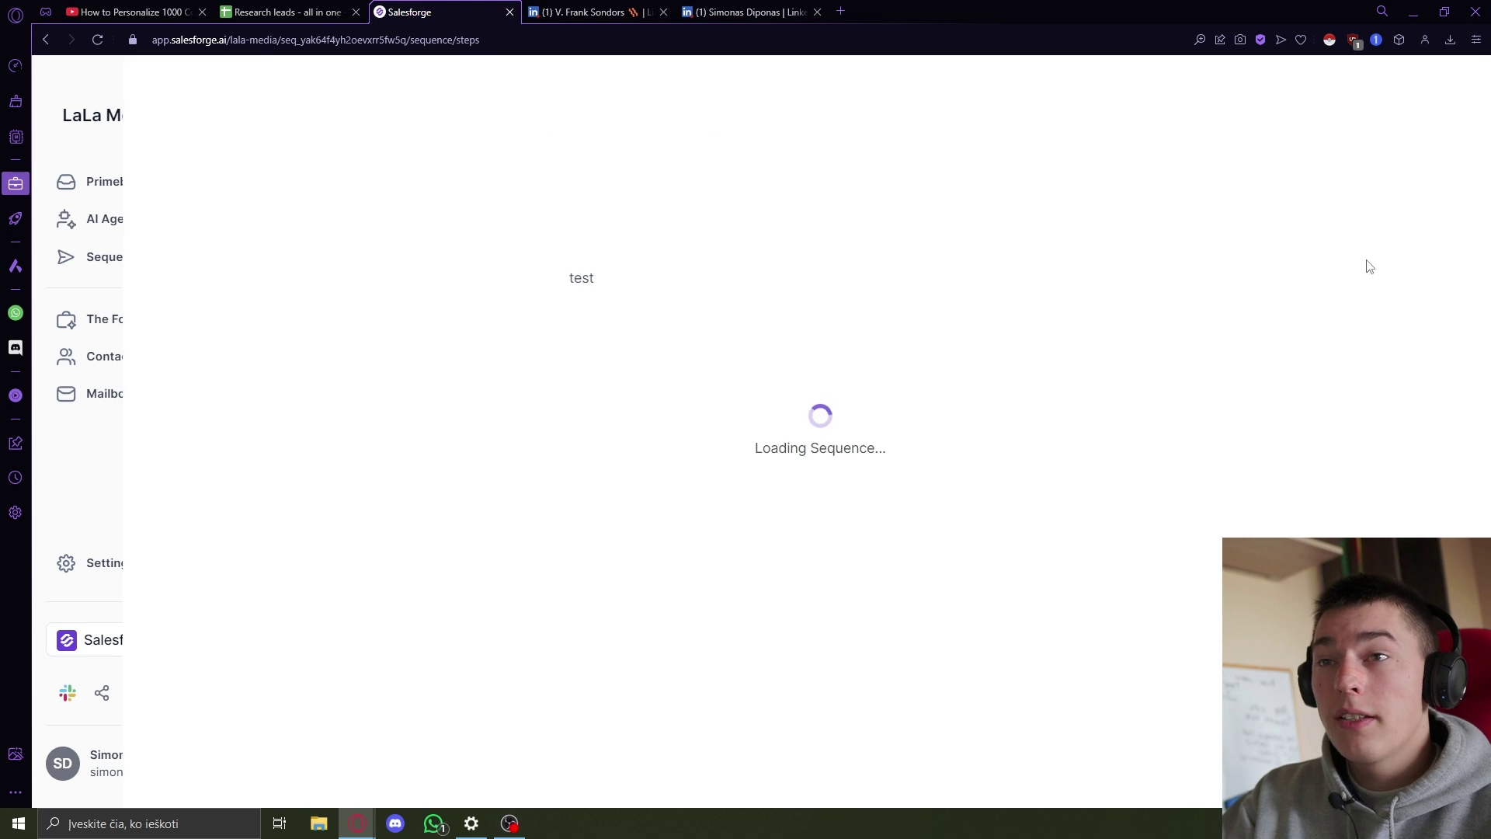
click(777, 544)
key(ctrl+shift+5)
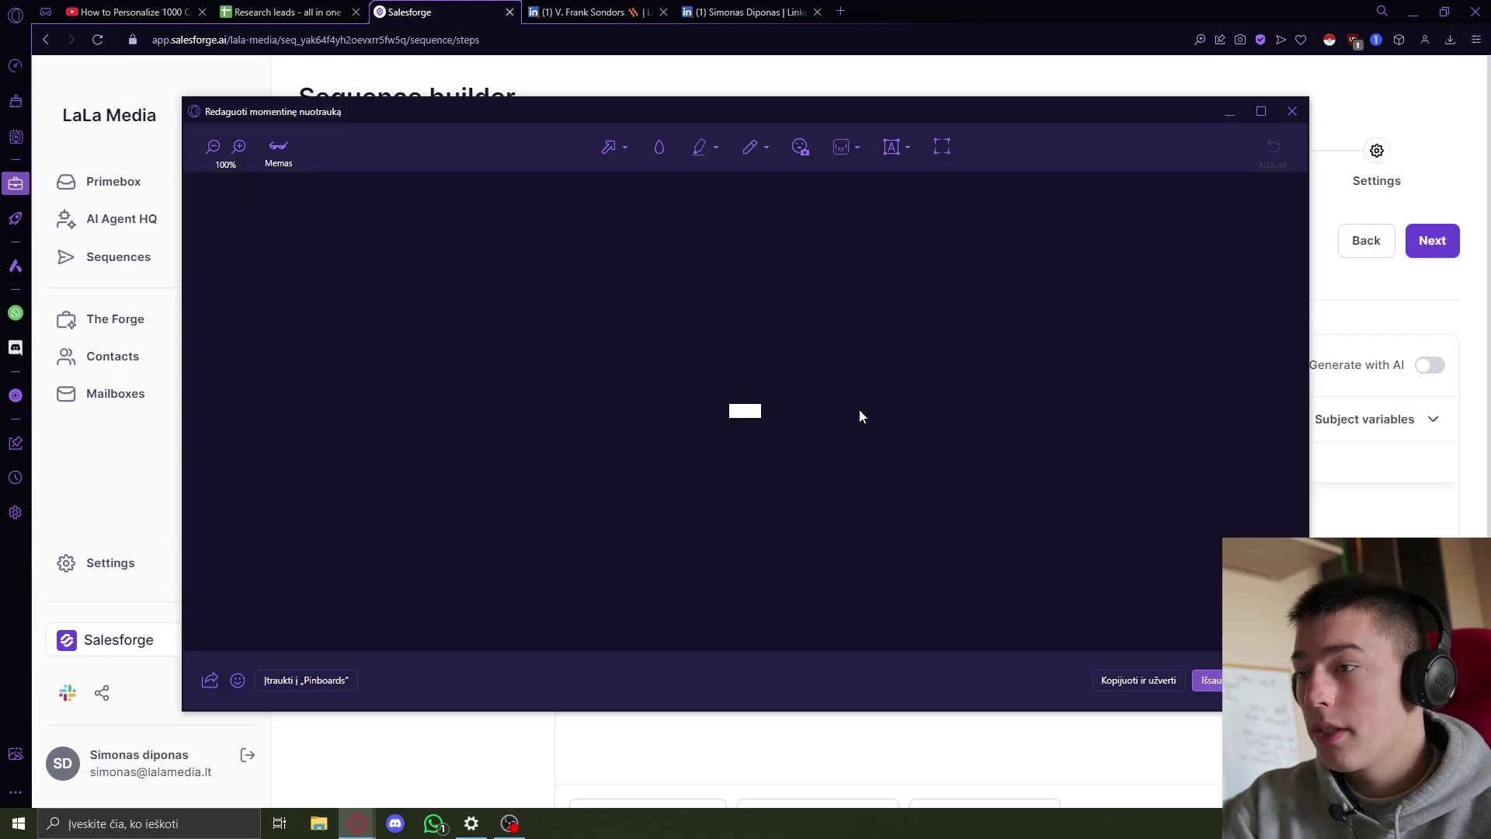
key(Escape)
key(BackSpace)
key(BackSpace)
key(BackSpace)
key(BackSpace)
key(BackSpace)
Turn on Generate with AI, save fallback email 'test', and use LinkedIn profile as information source
click(1429, 365)
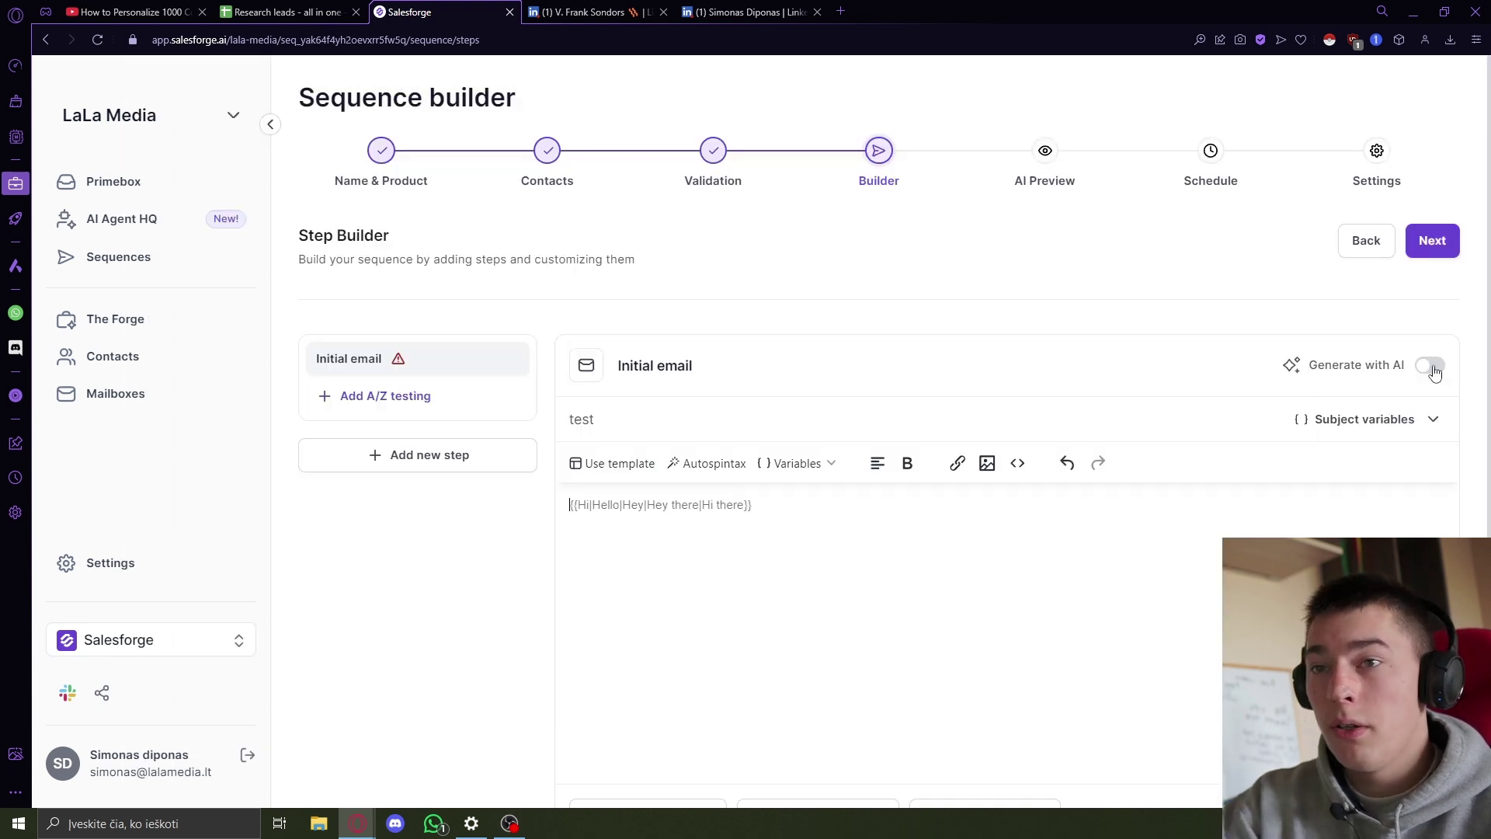
text(test)
click(1028, 703)
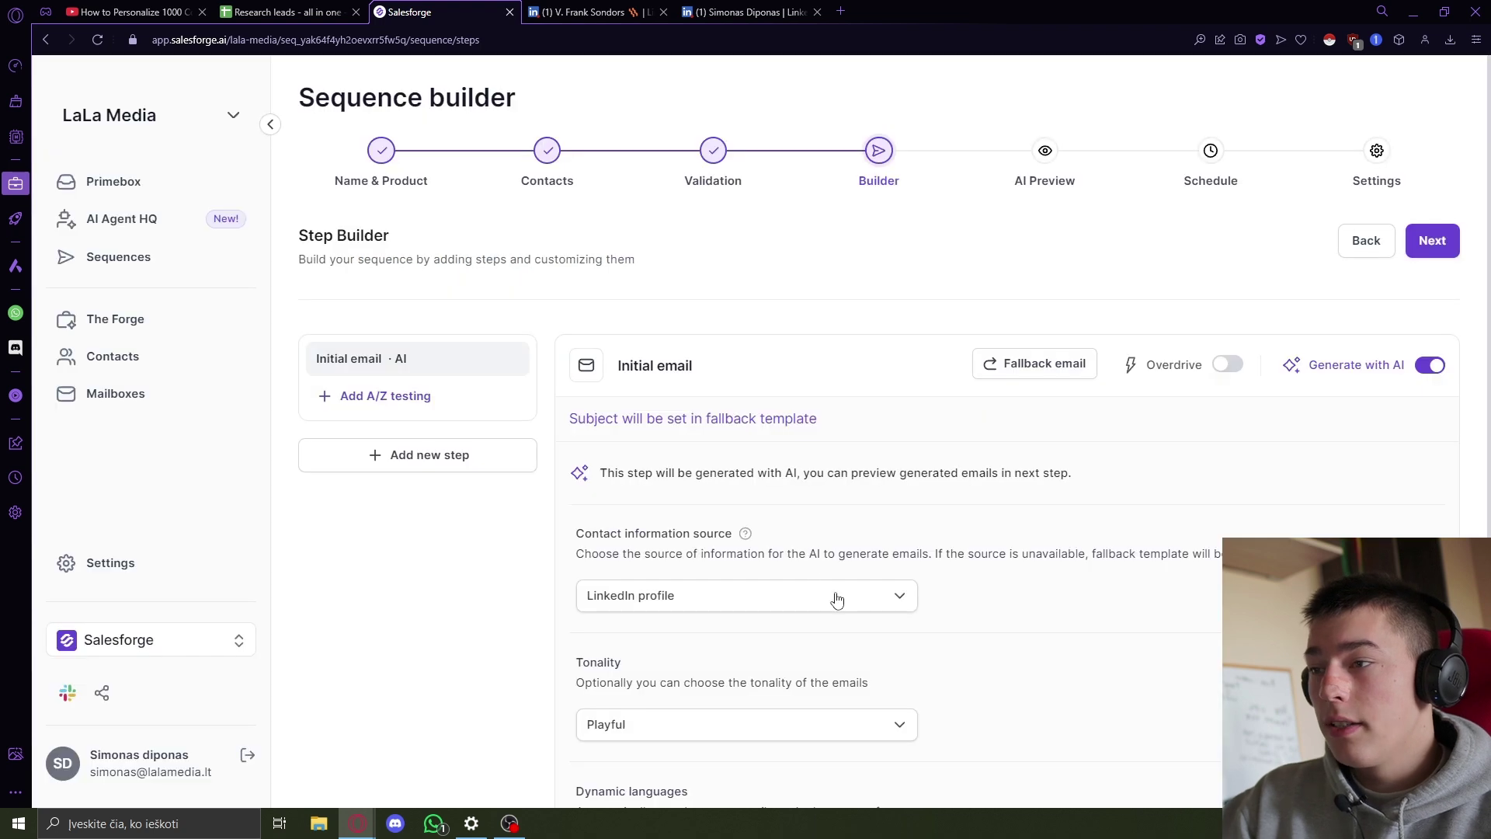
scroll(776, 571, down, 2)
click(703, 491)
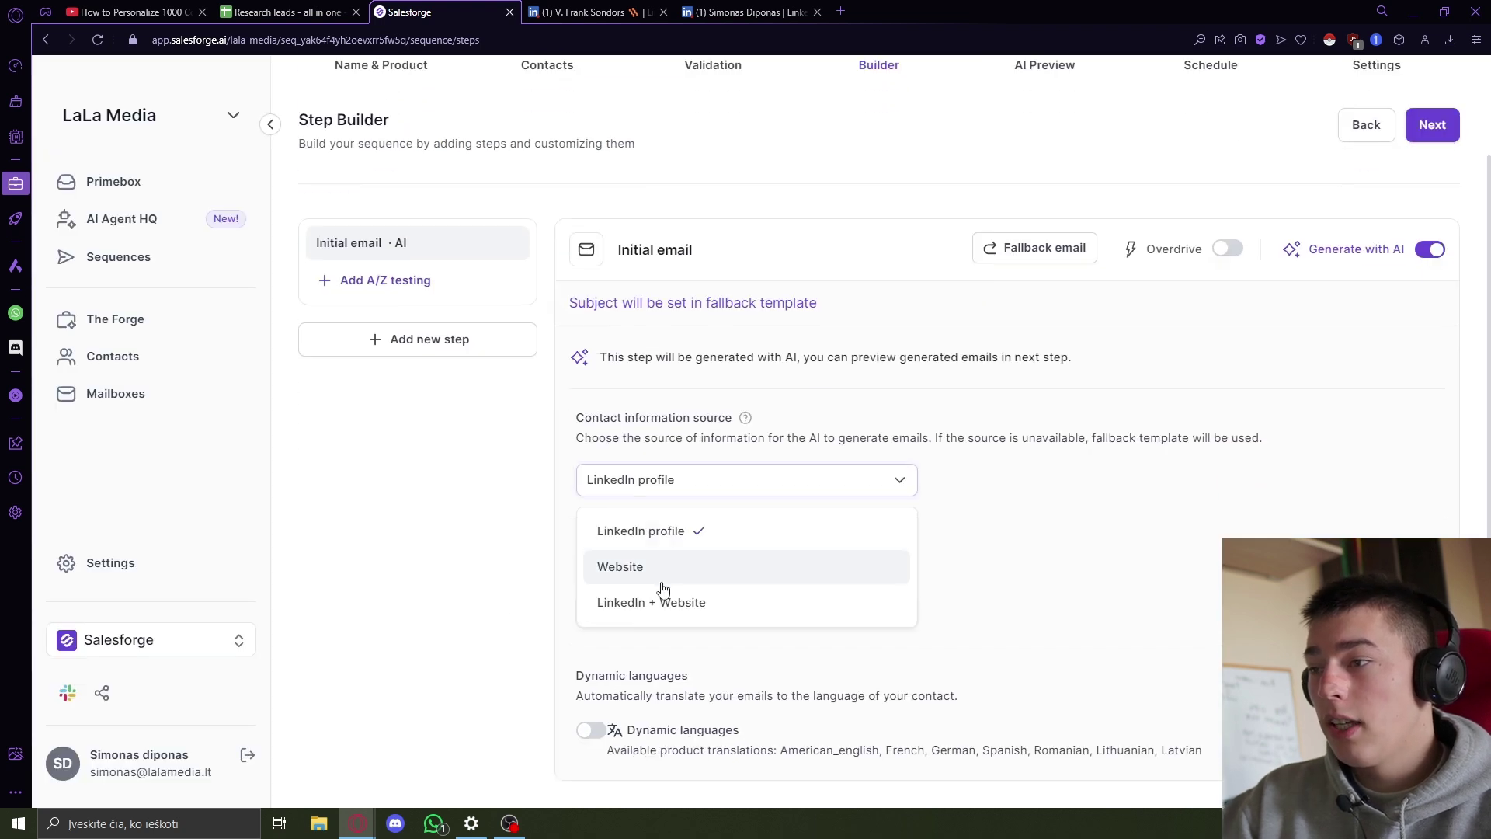
click(949, 523)
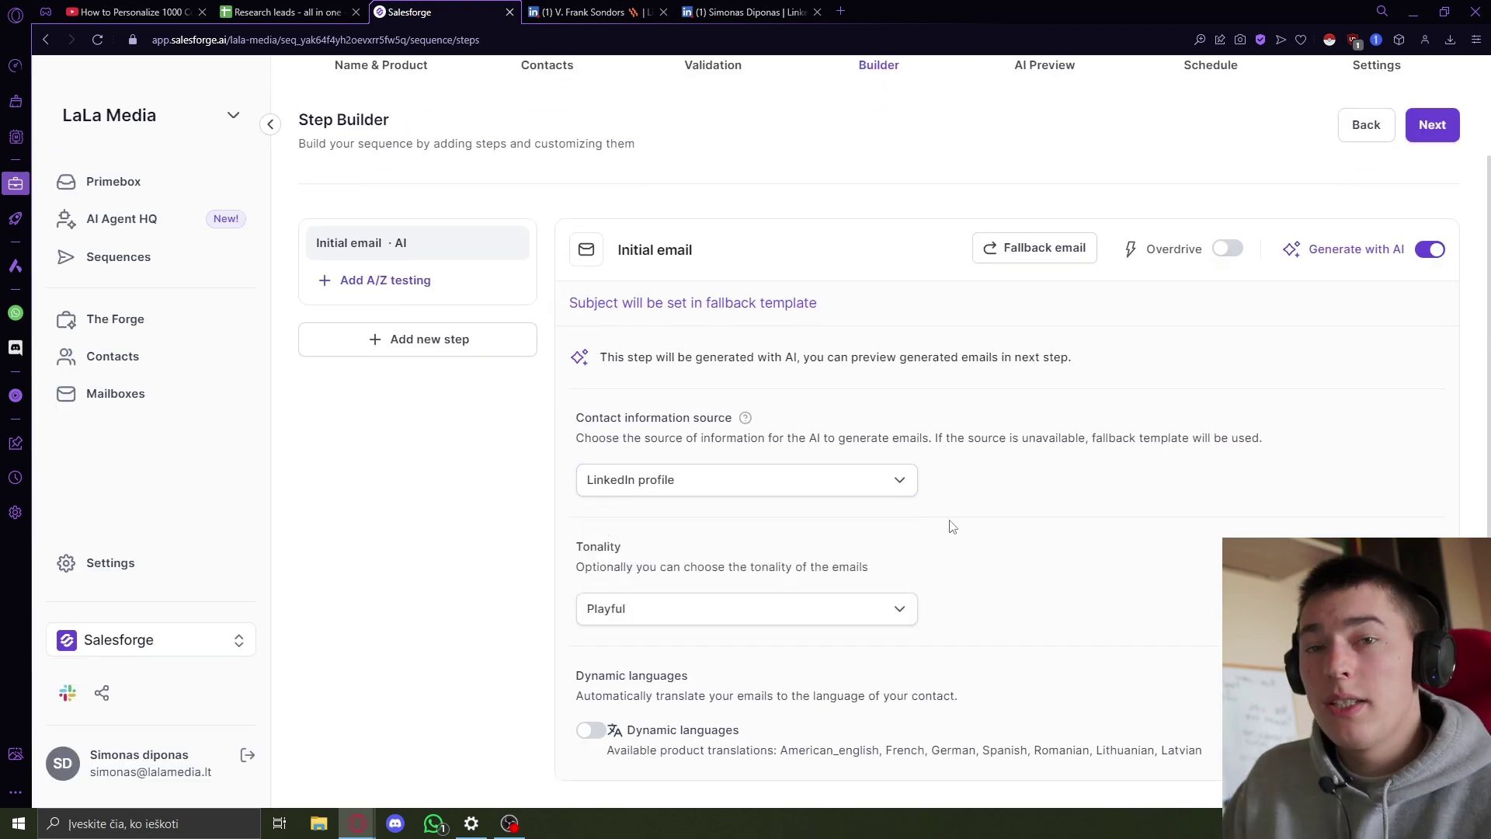
Compare with the lead's LinkedIn profile, then bring up the YouTube cold-email tutorial
click(619, 7)
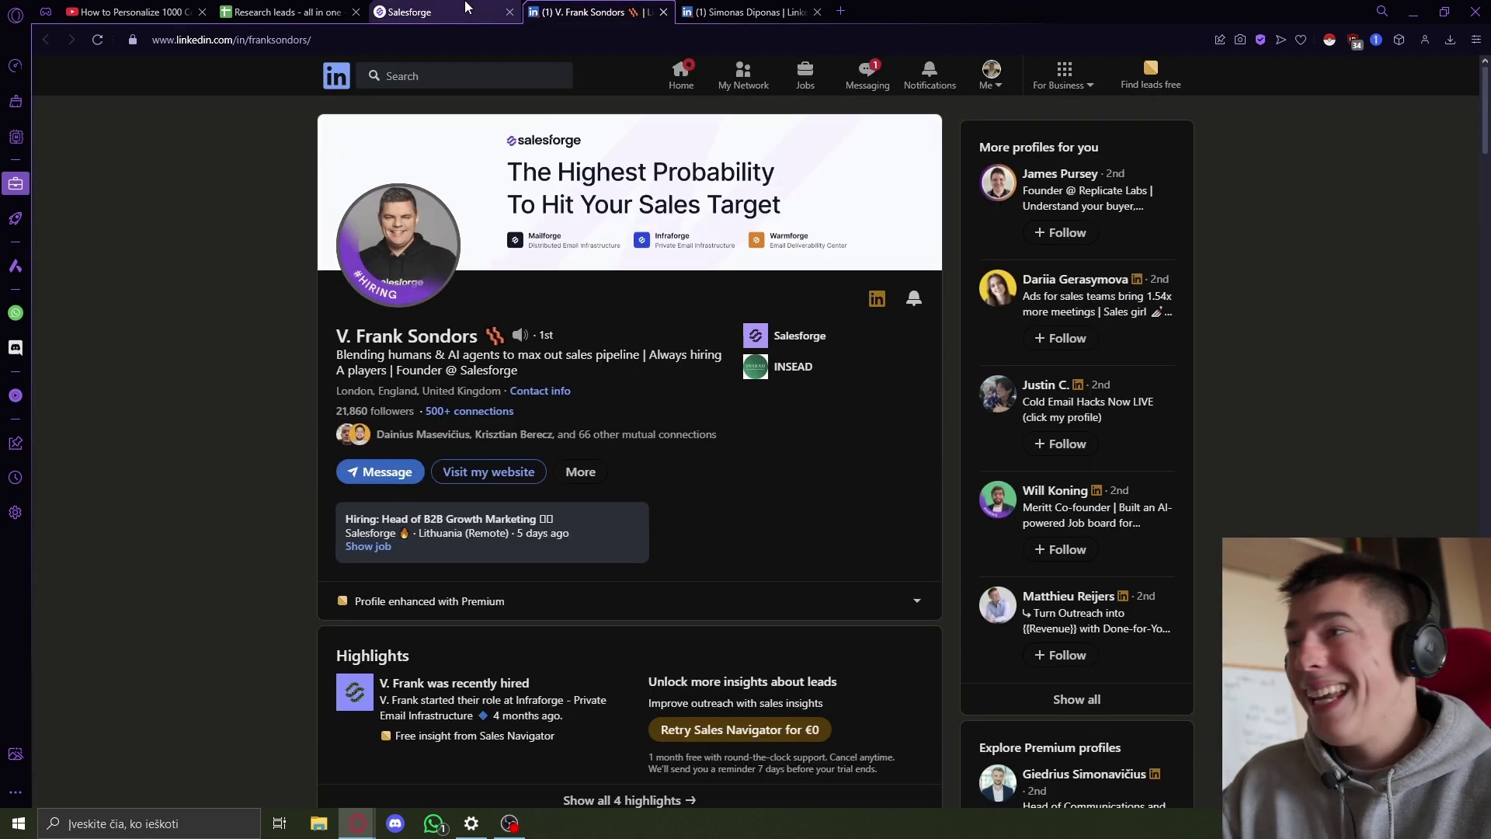
click(631, 6)
click(631, 7)
click(497, 11)
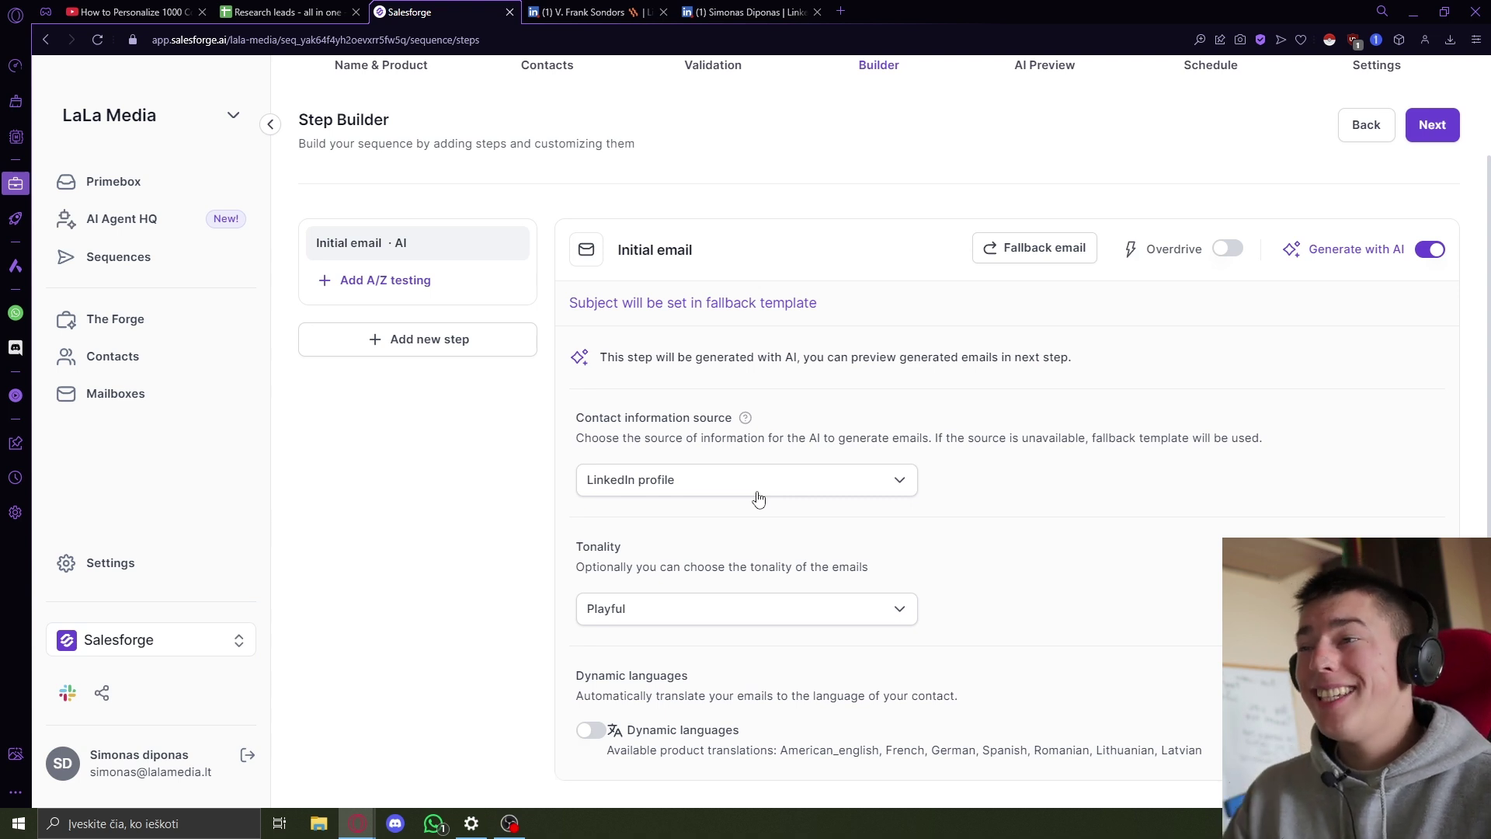
click(129, 11)
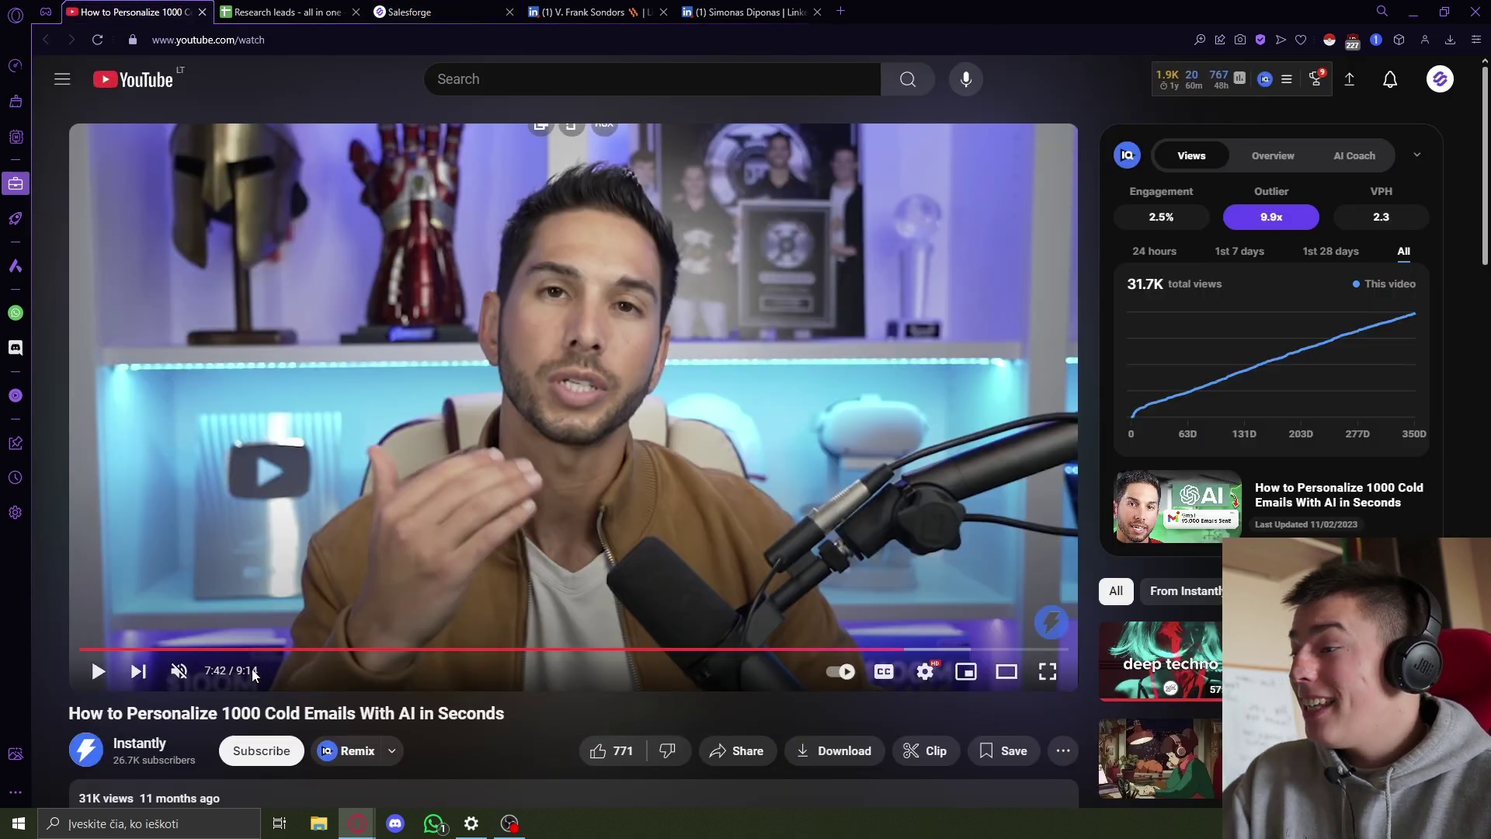
Return via the Research leads sheet to the Step Builder and review the AI email's LinkedIn-profile and Playful settings
click(288, 11)
click(412, 12)
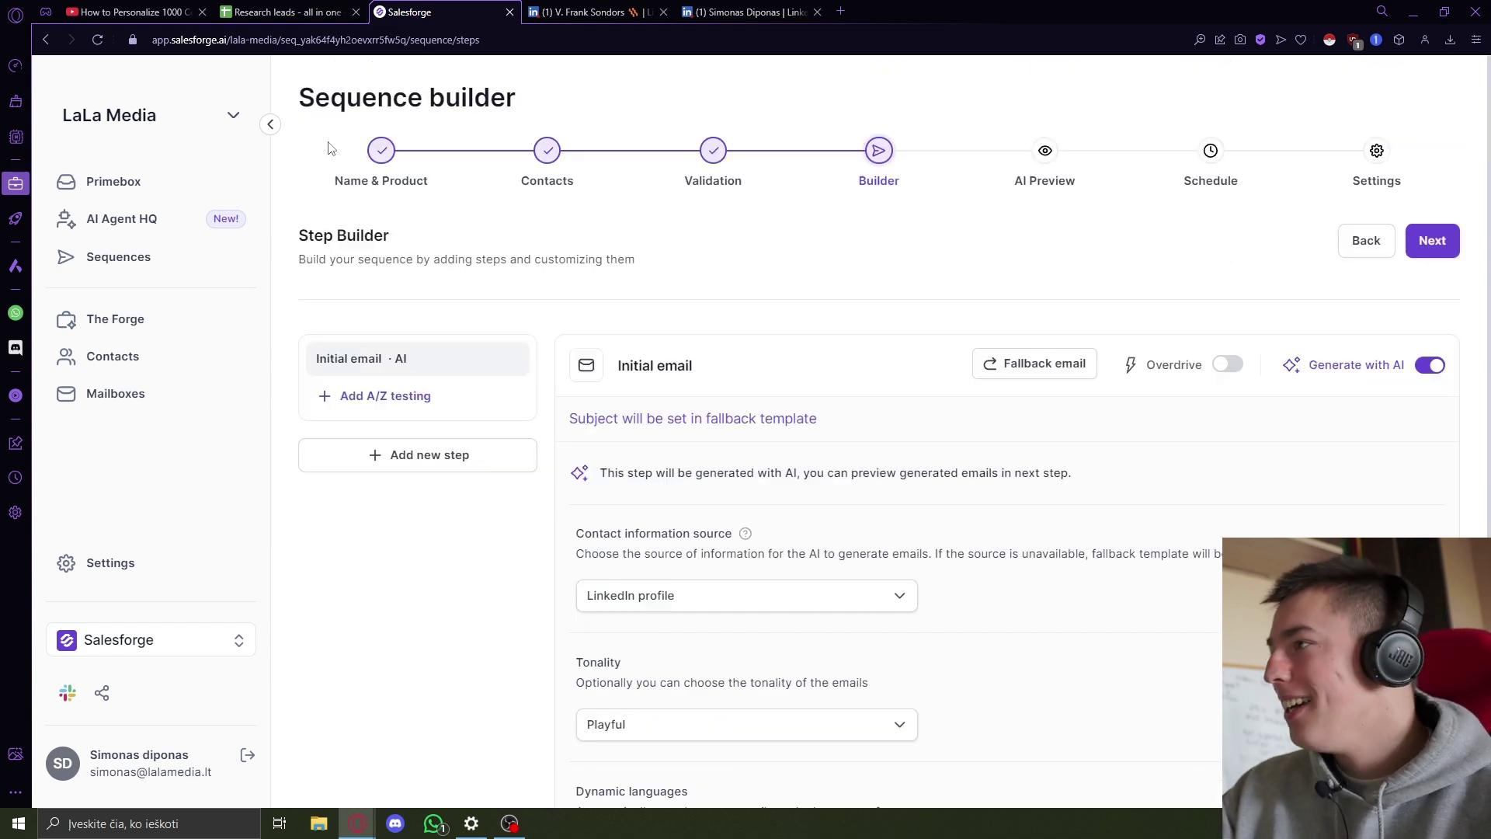
scroll(561, 348, up, 2)
scroll(971, 466, down, 2)
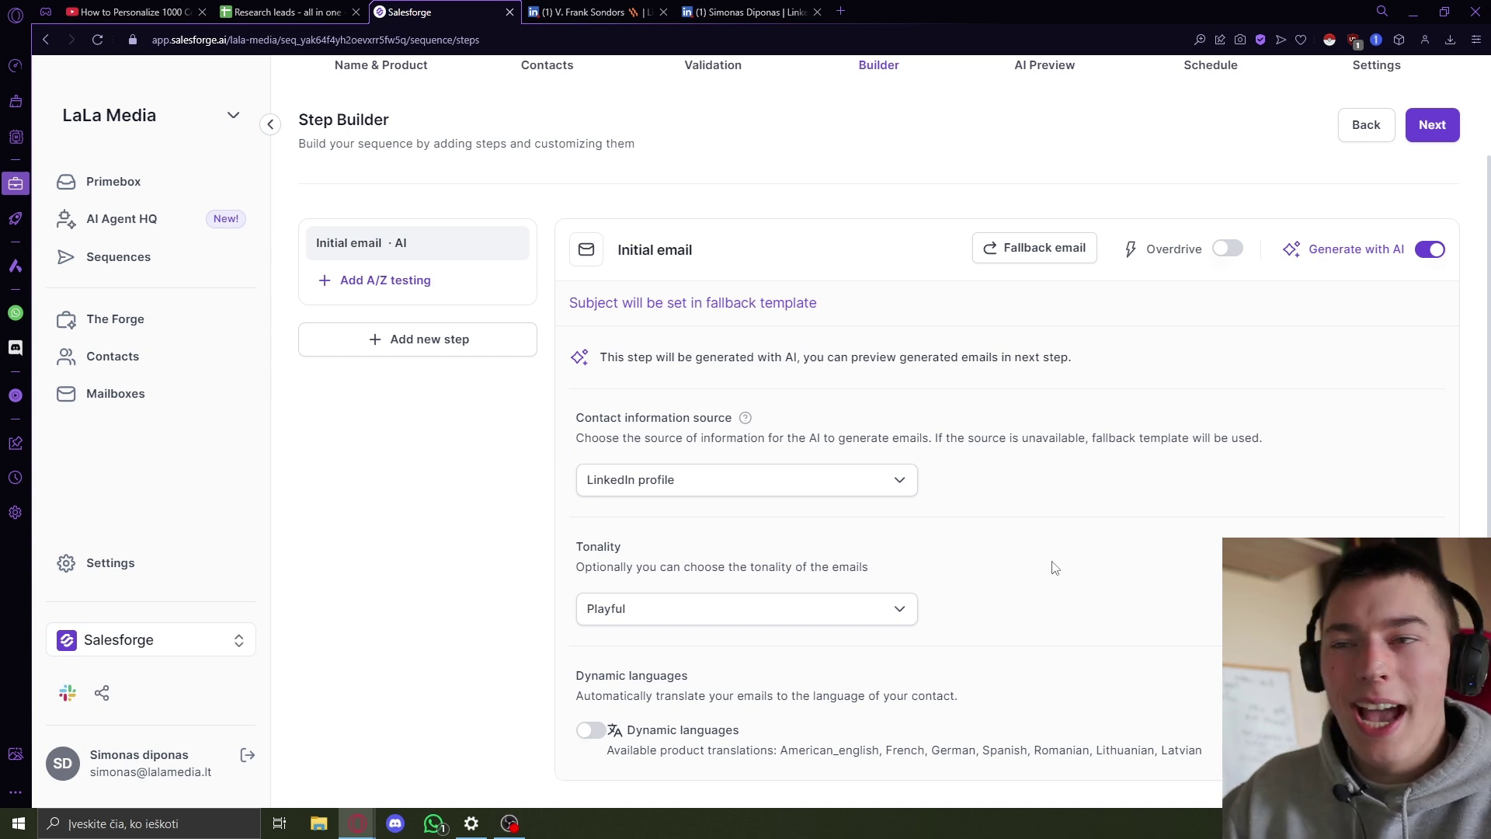
scroll(958, 523, up, 1)
scroll(823, 505, down, 1)
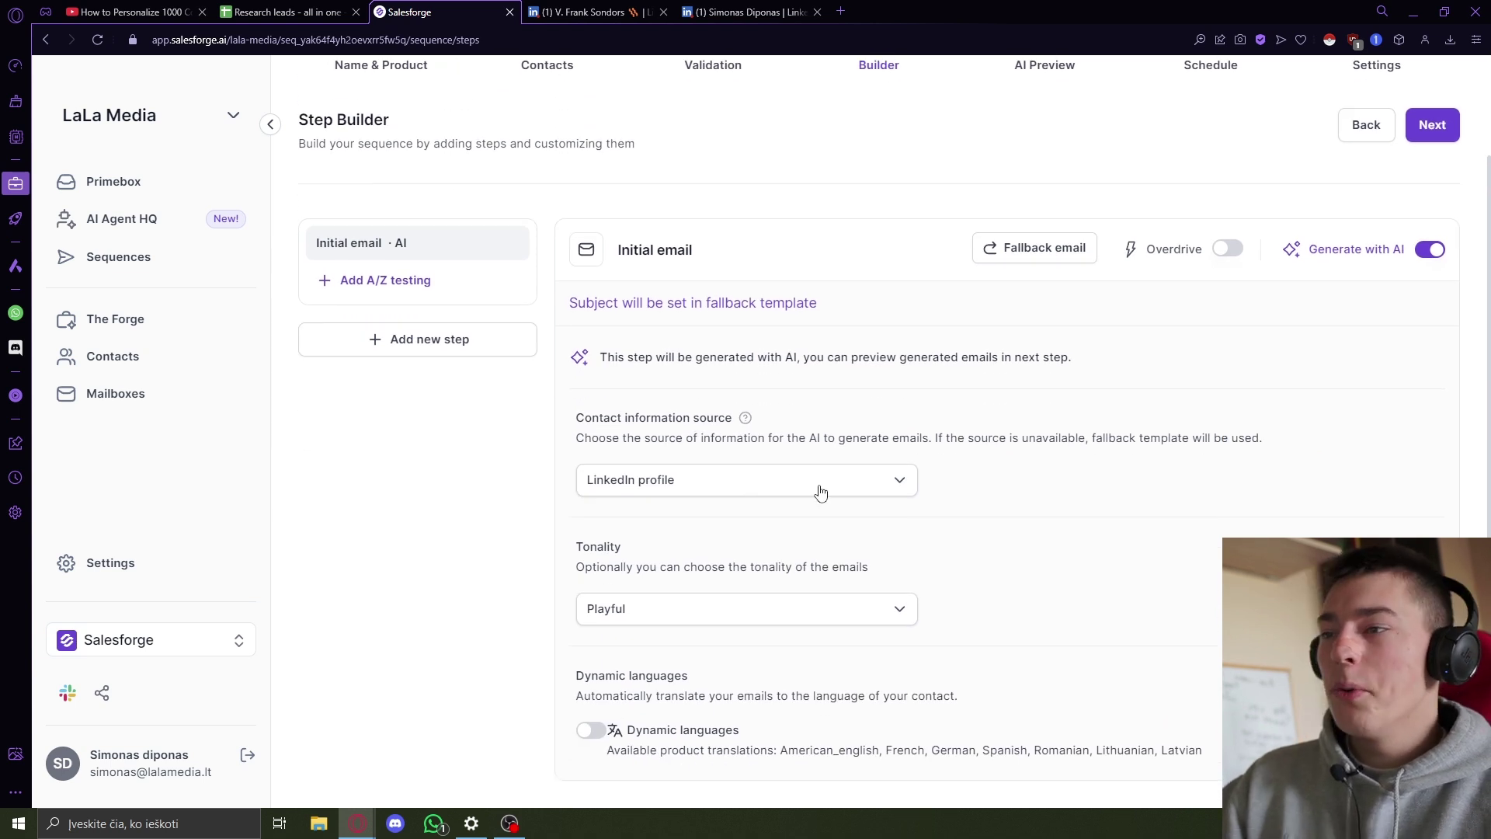
scroll(1142, 239, up, 1)
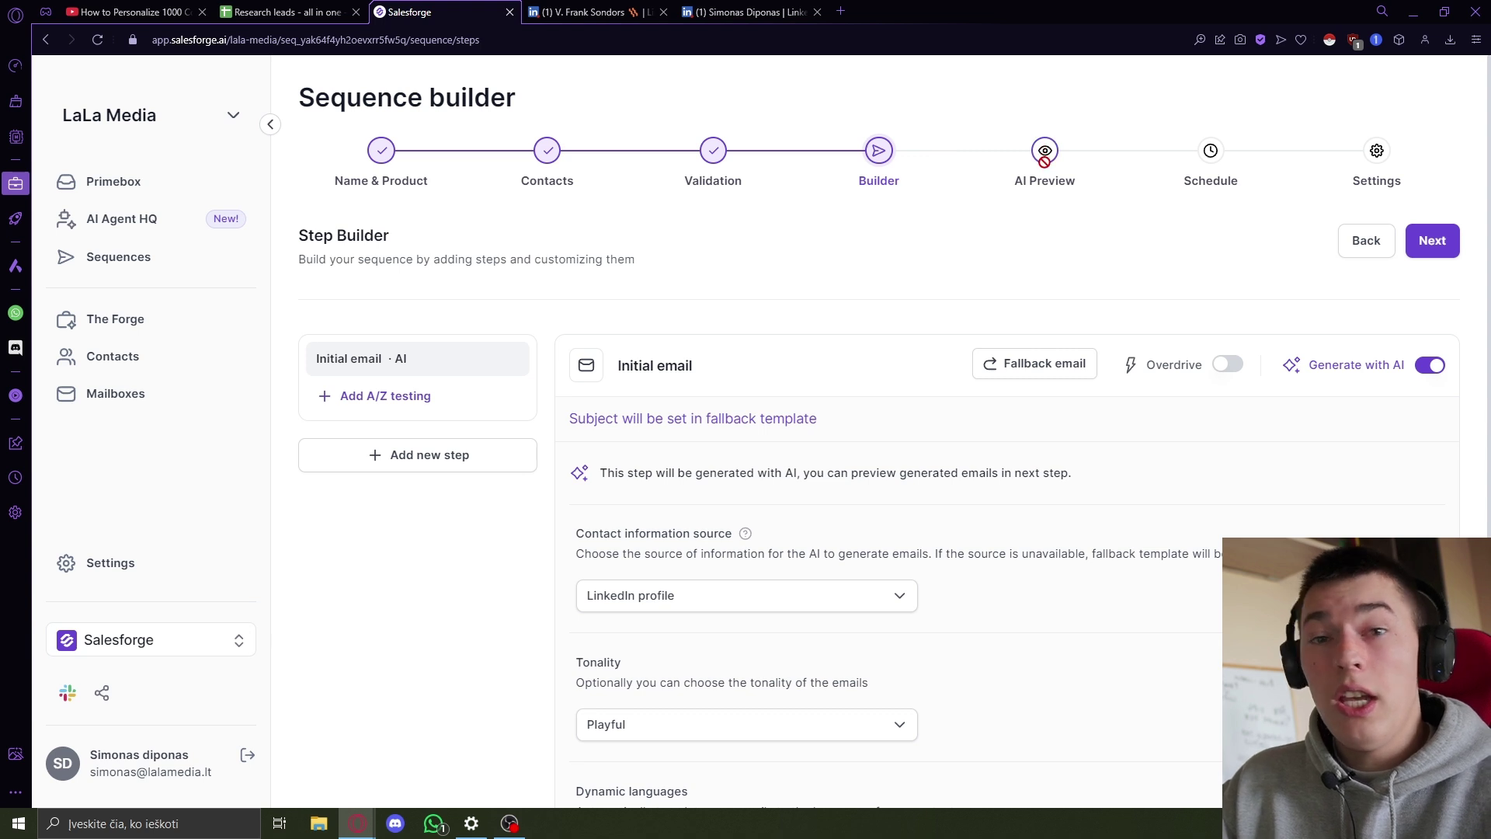
scroll(499, 300, down, 2)
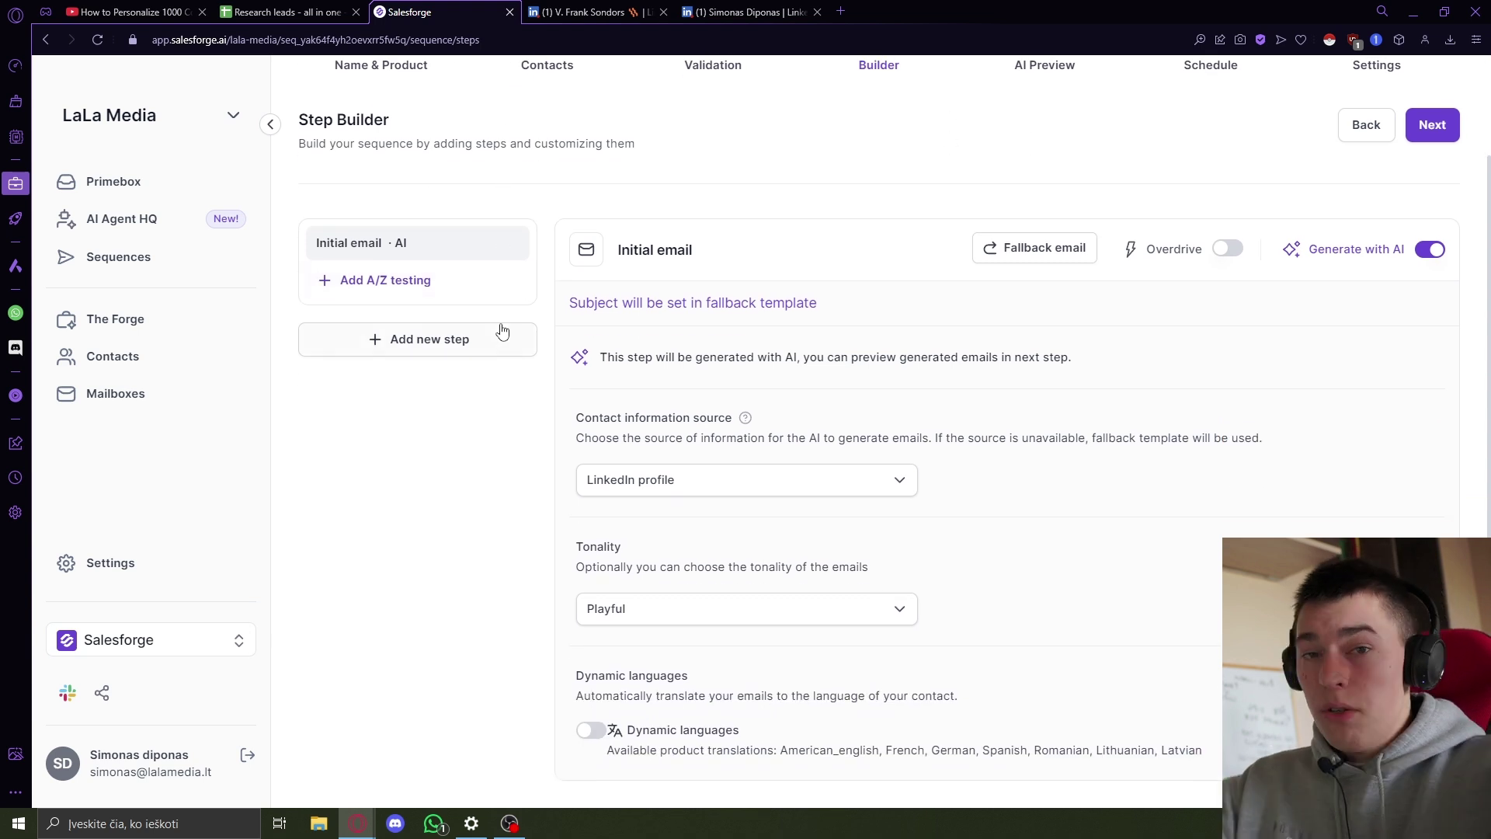